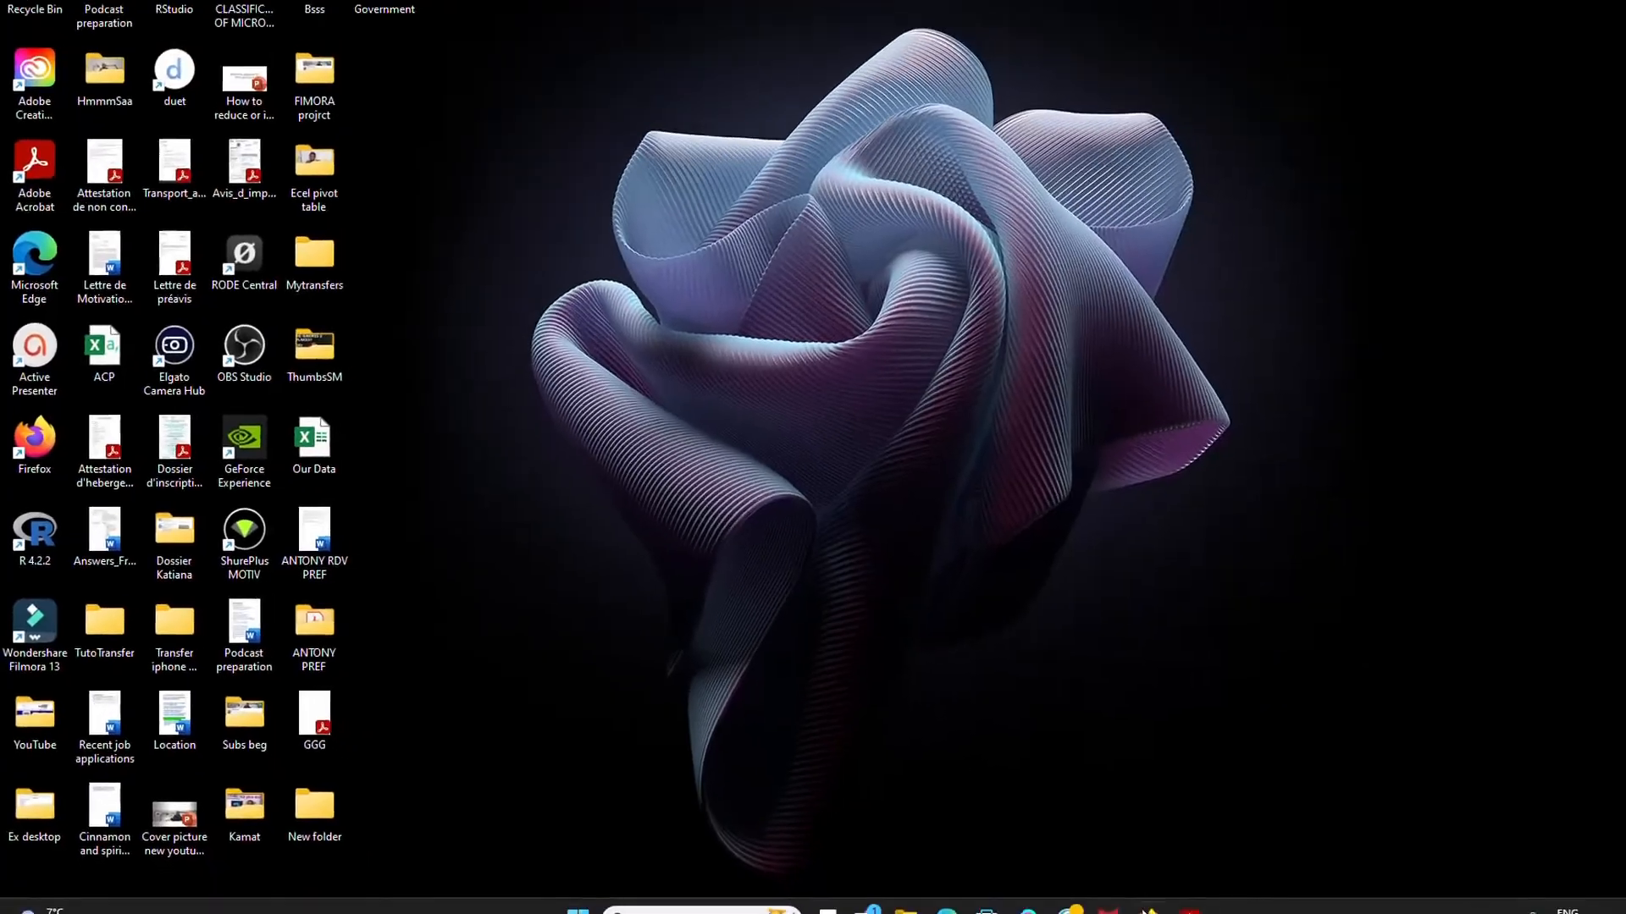
- Switch to Firefox and search Google for "elgato camera hub"
{"action": "left_click", "coordinate": [1057, 894]}
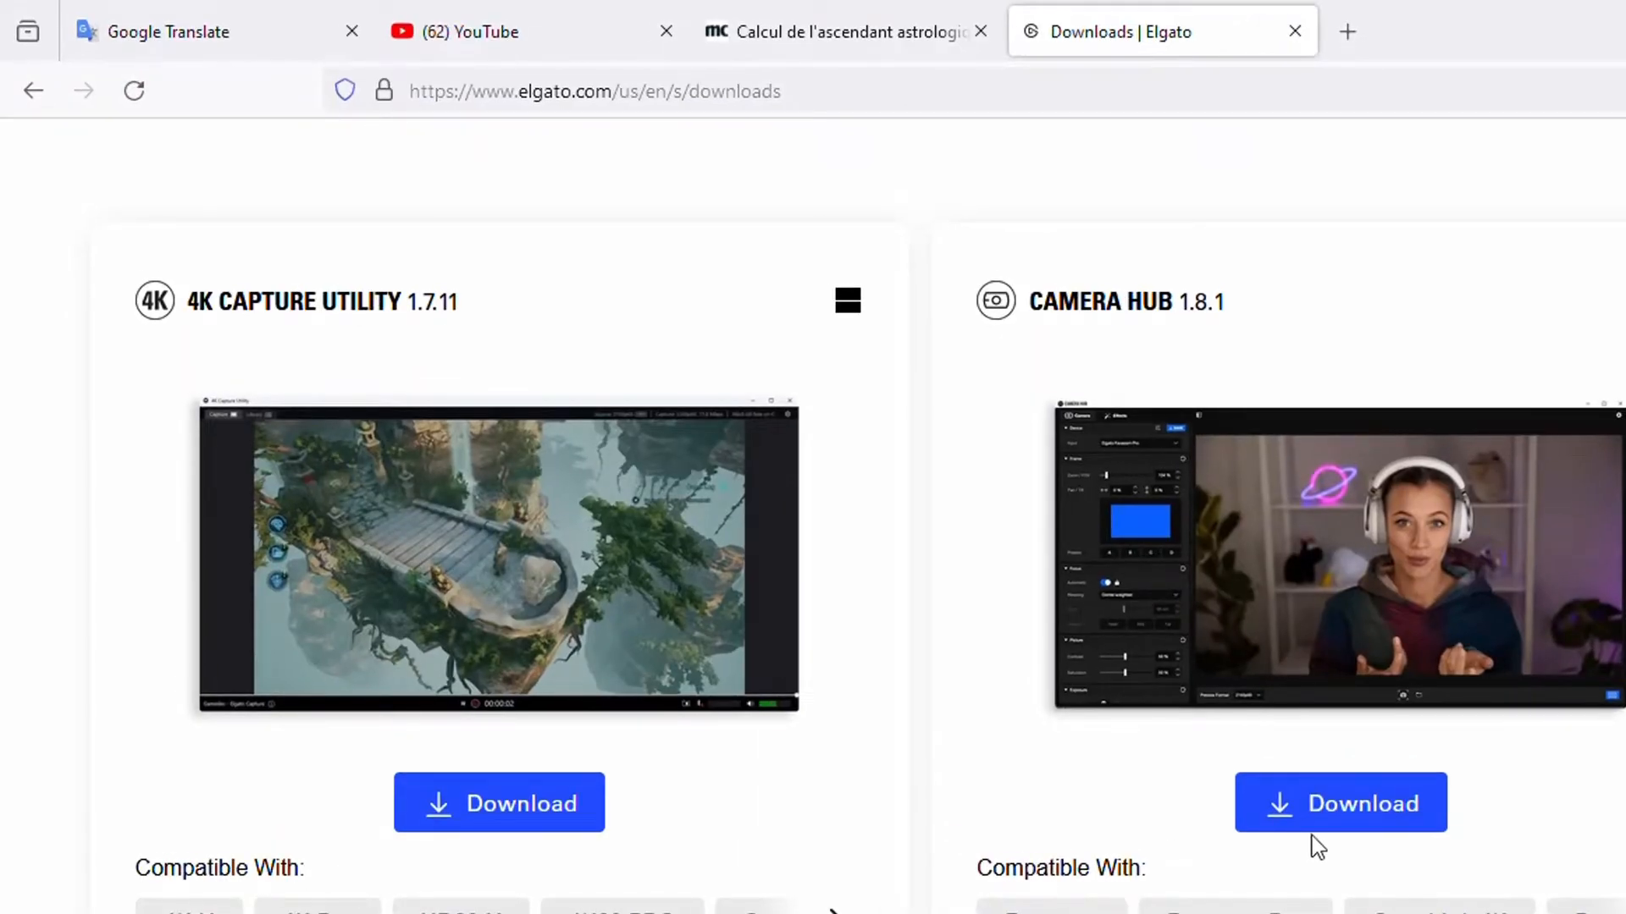
{"action": "left_click", "coordinate": [903, 91]}
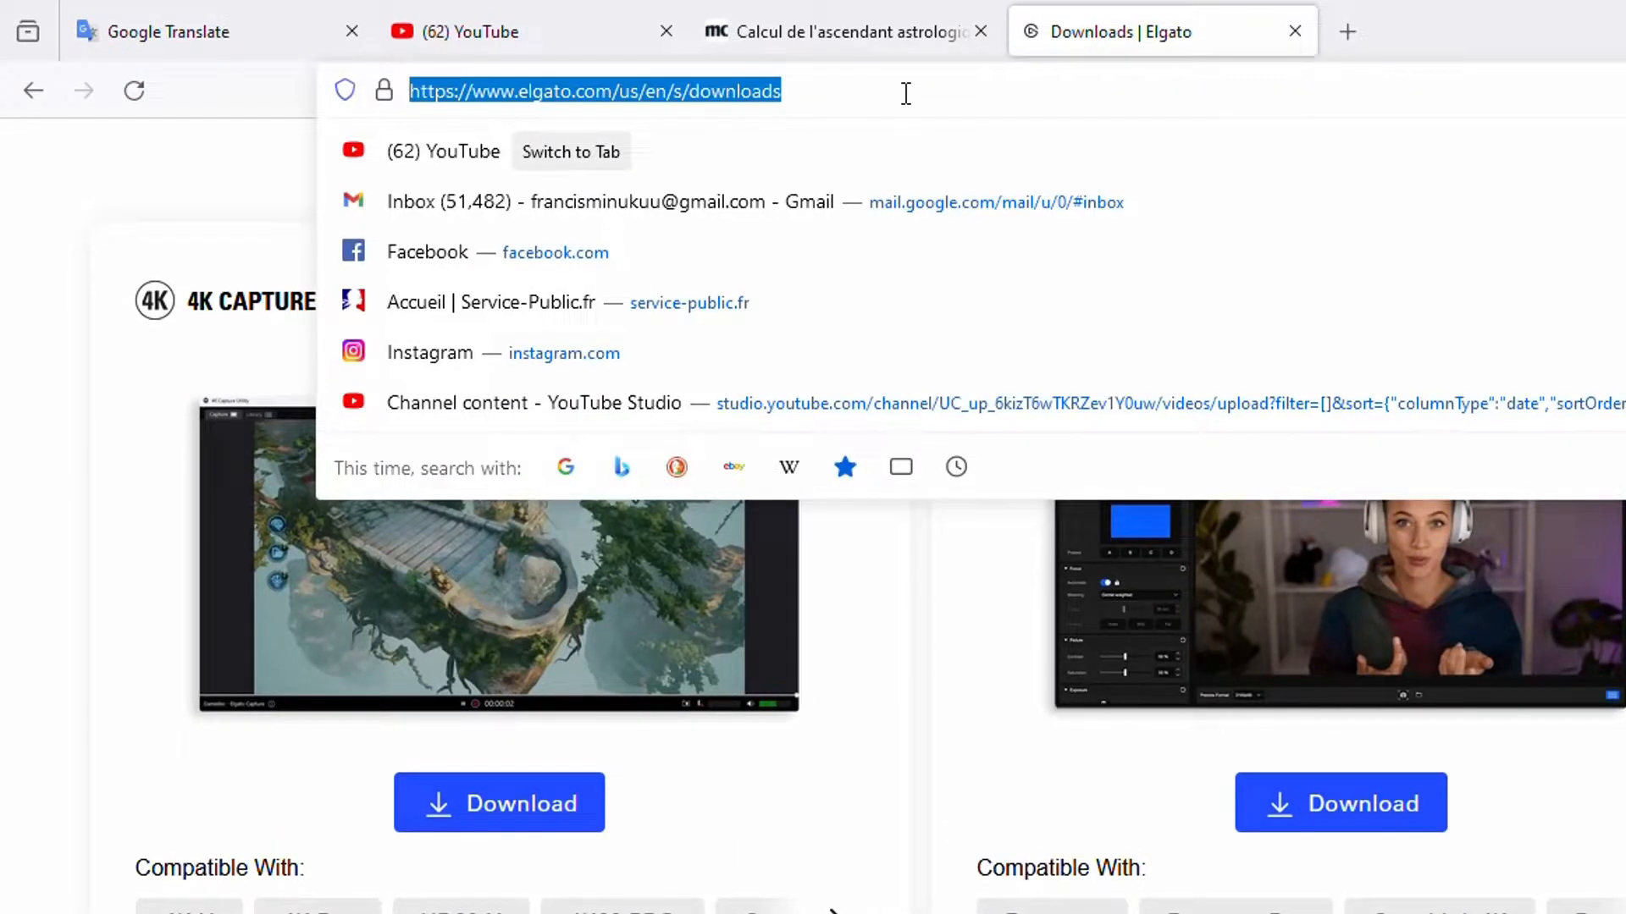
{"action": "type", "text": "ELGA"}
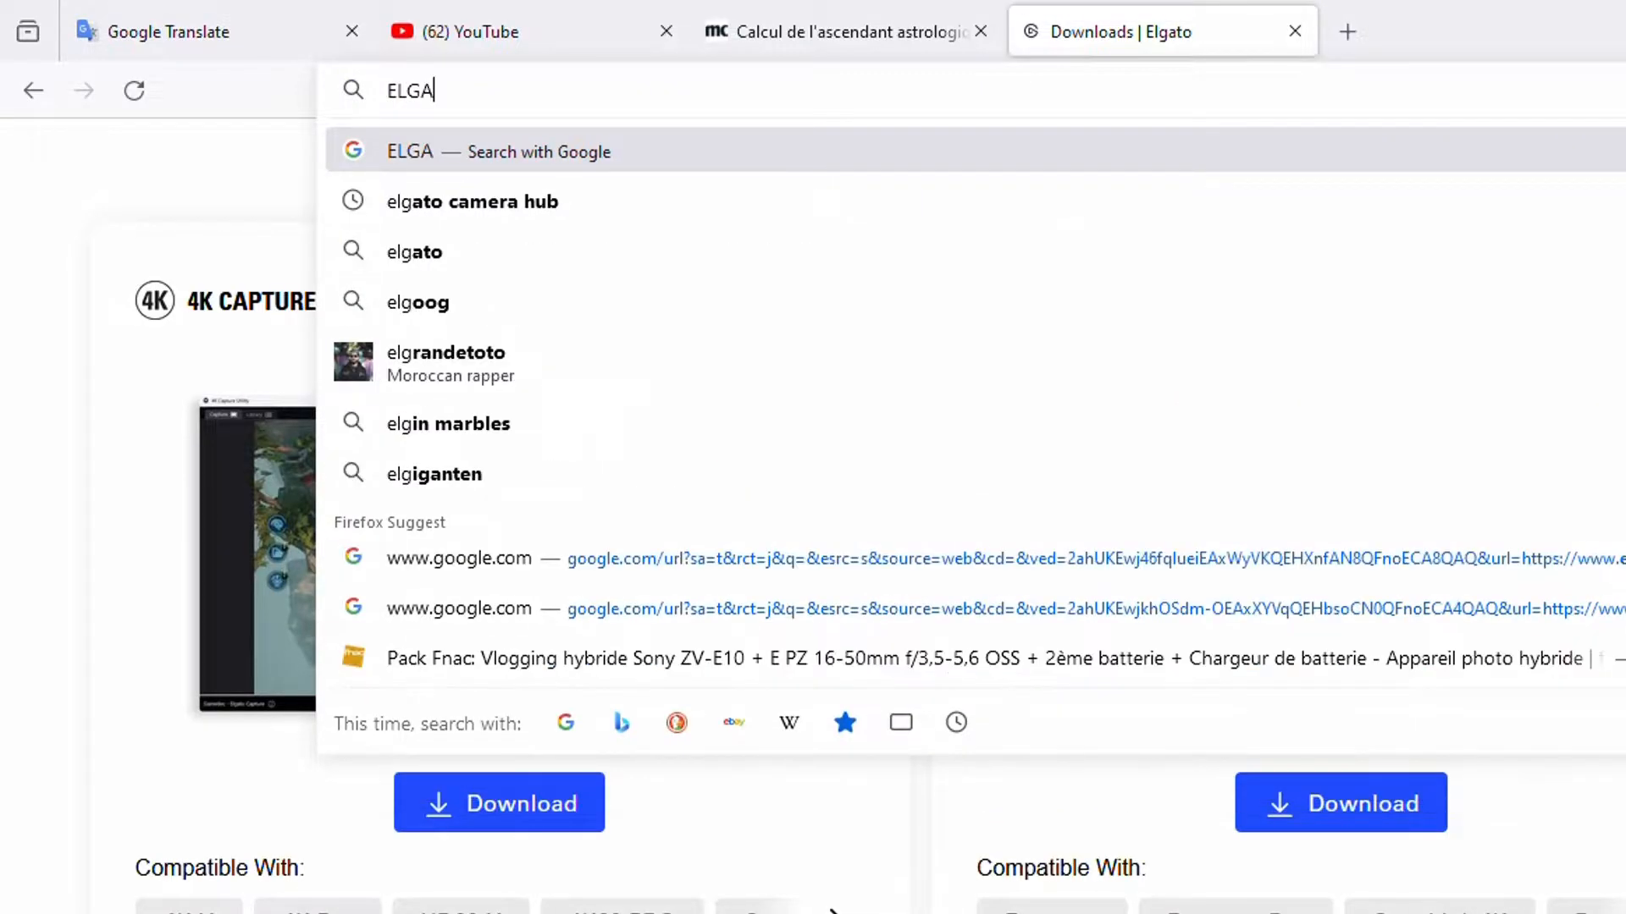
{"action": "type", "text": "TO C"}
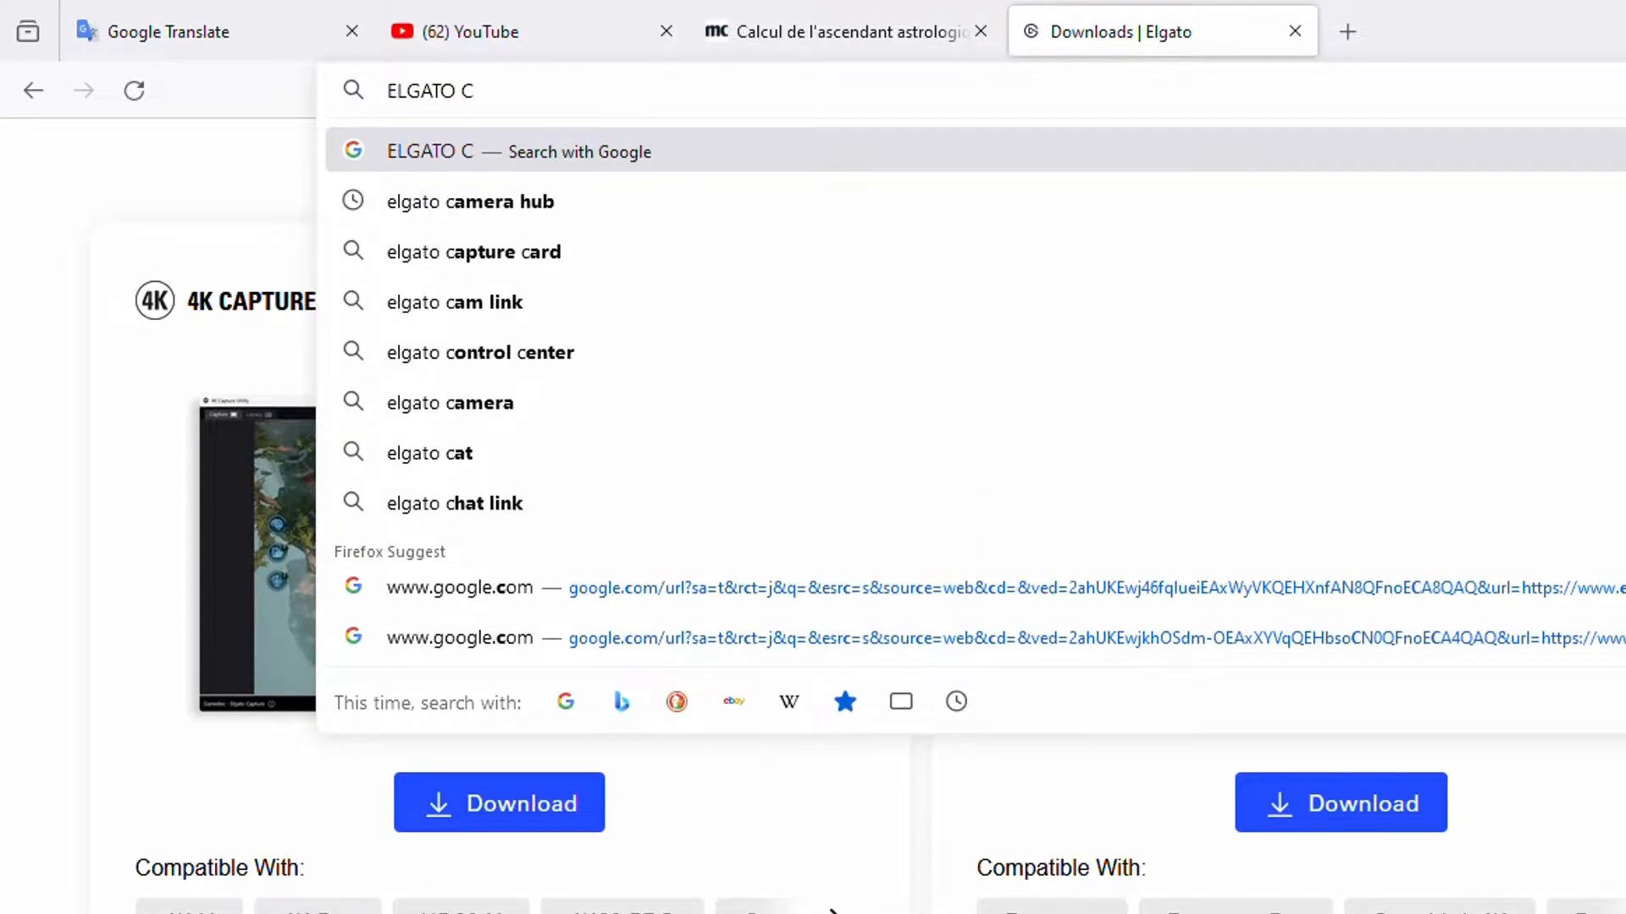
{"action": "type", "text": "AMERA"}
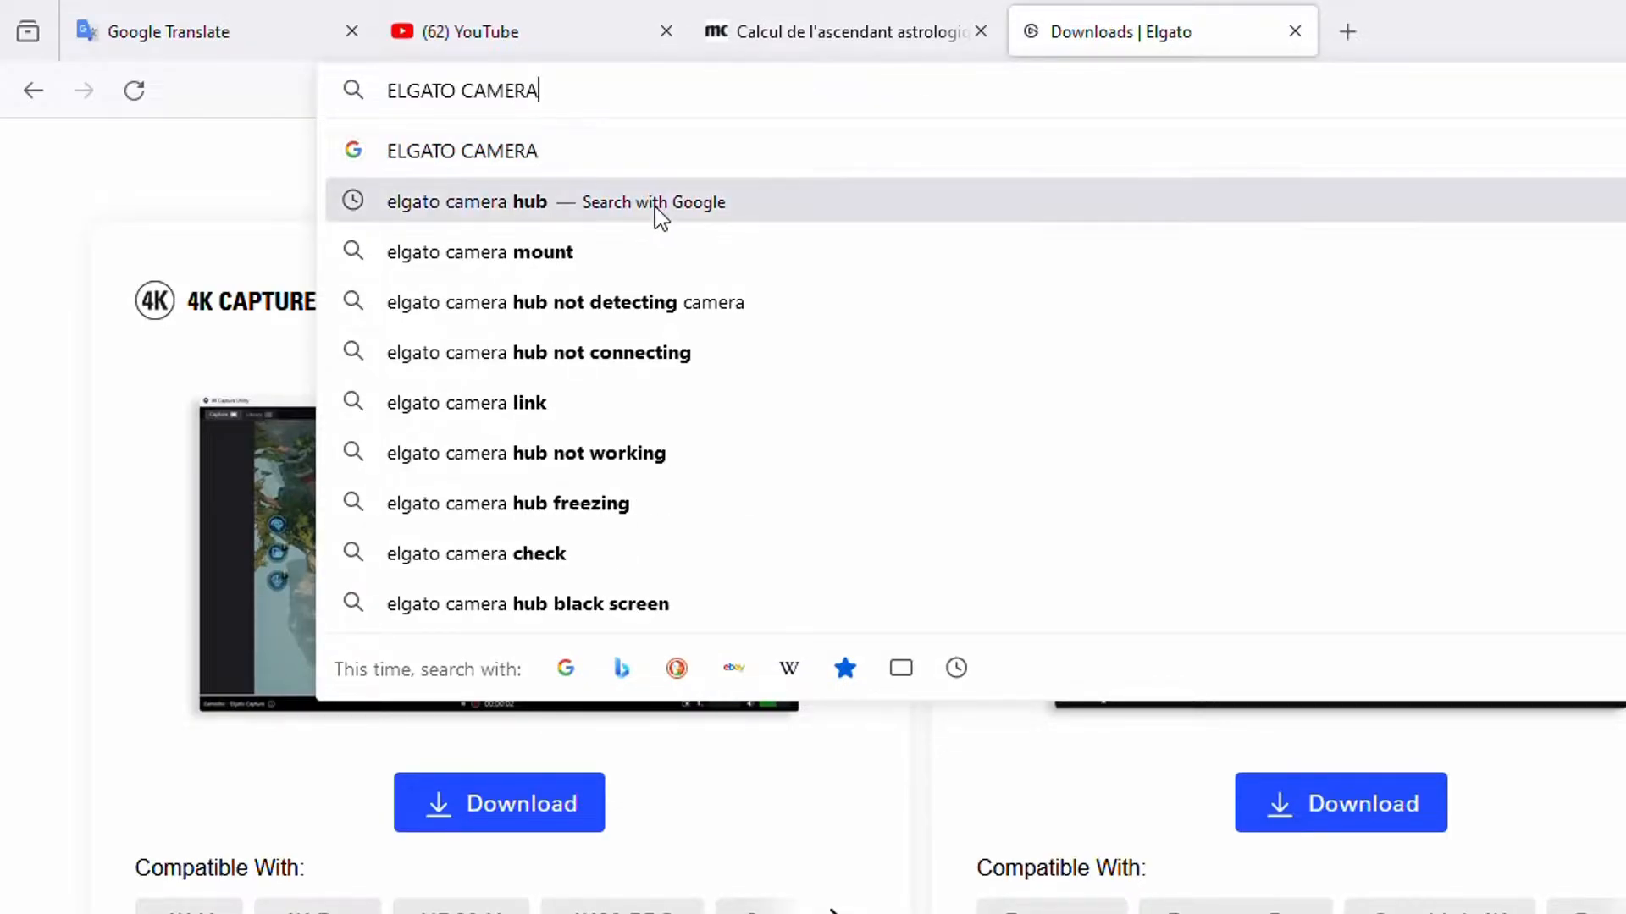
{"action": "left_click", "coordinate": [654, 203]}
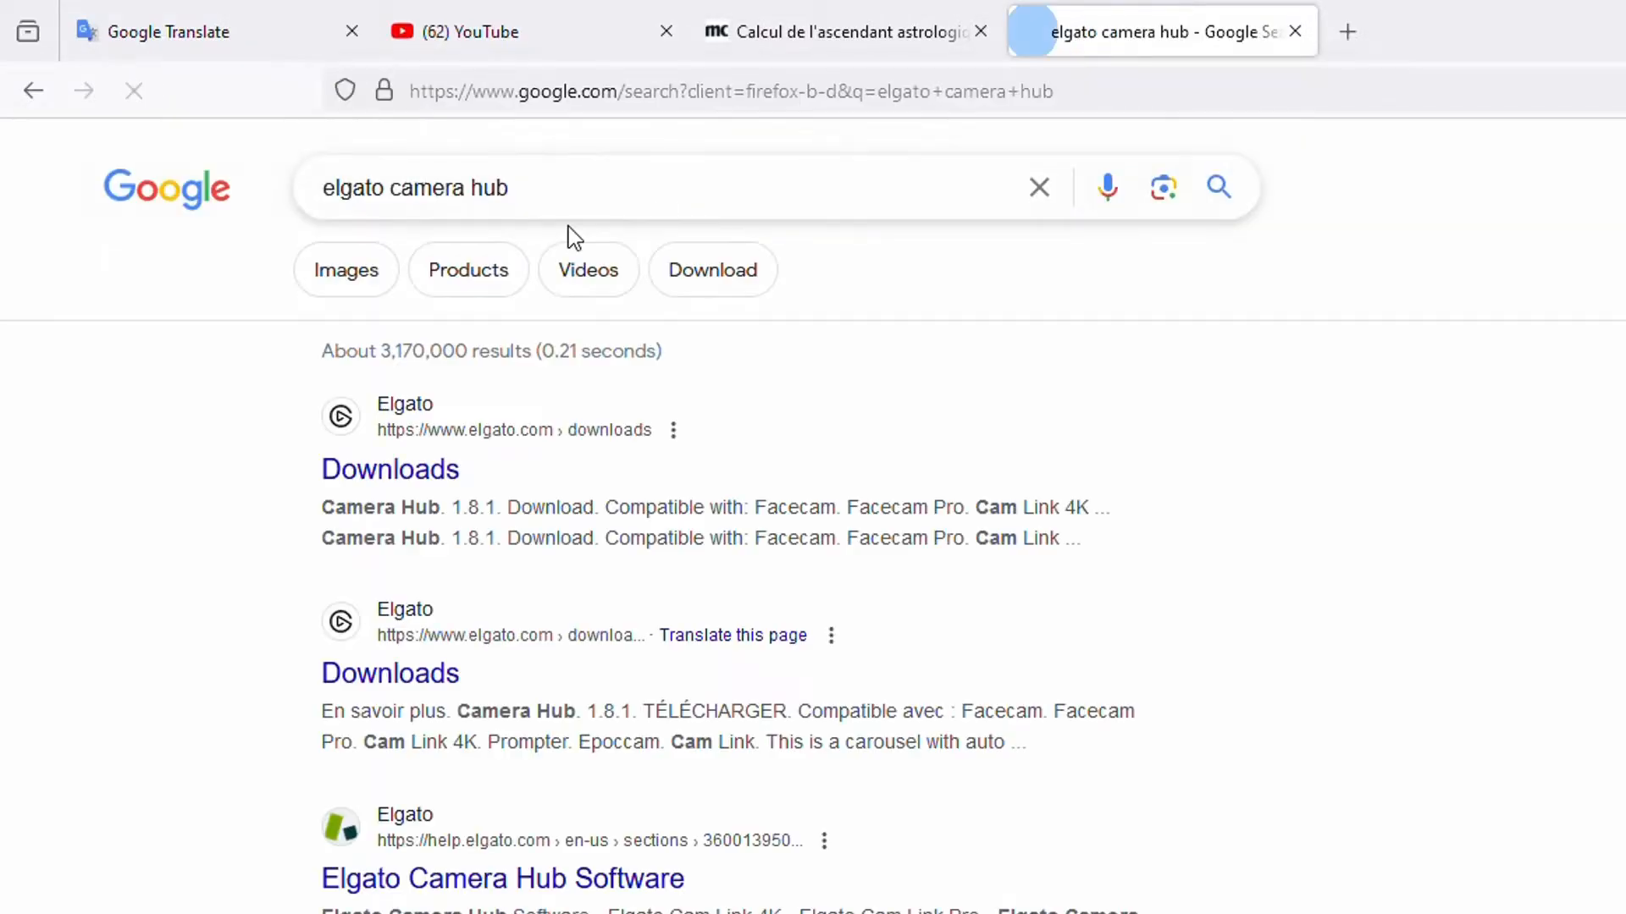
- Open Elgato's Downloads page from the search results, view the Camera Hub download, and minimise the browser
{"action": "left_click", "coordinate": [417, 488]}
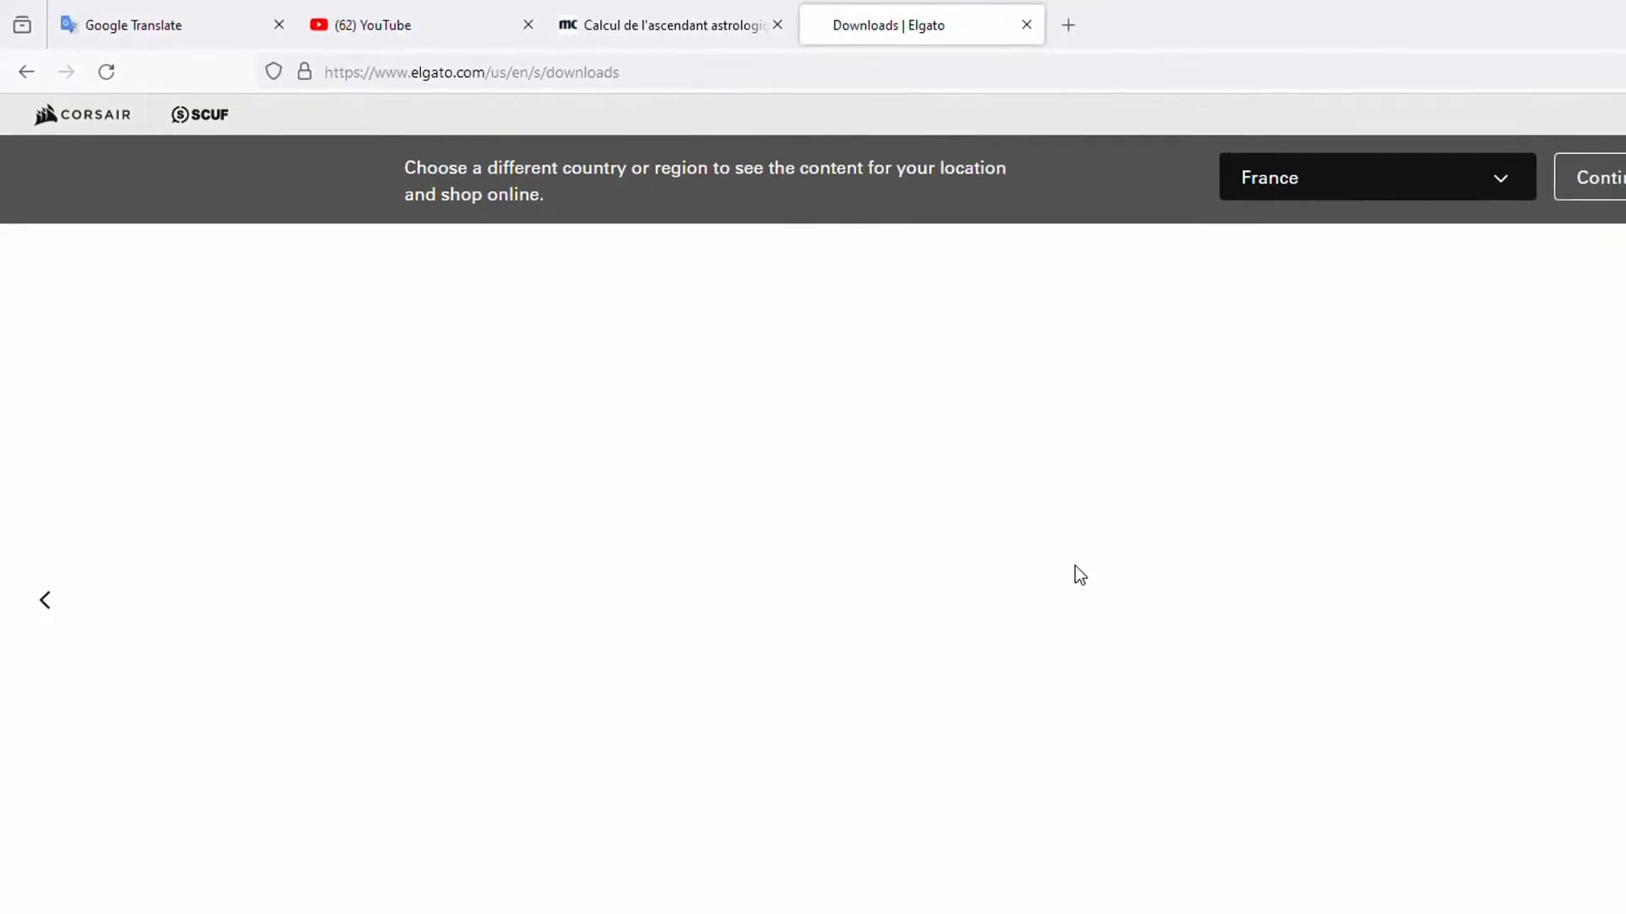
{"action": "scroll", "coordinate": [1155, 653], "scroll_direction": "down", "scroll_amount": 10}
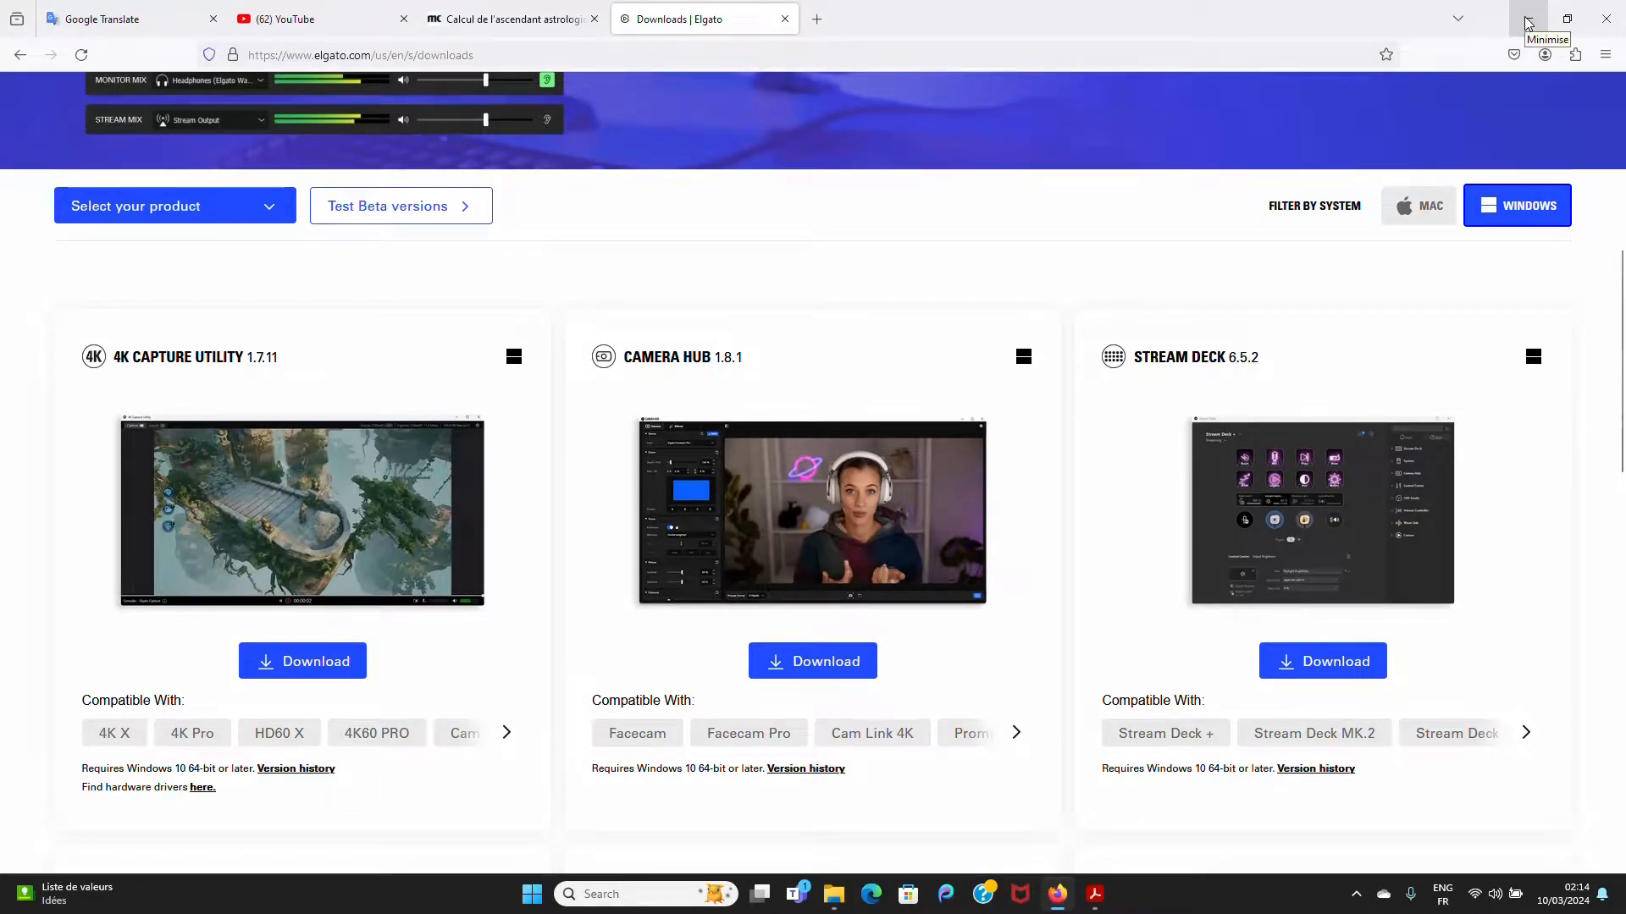
{"action": "left_click", "coordinate": [1528, 23]}
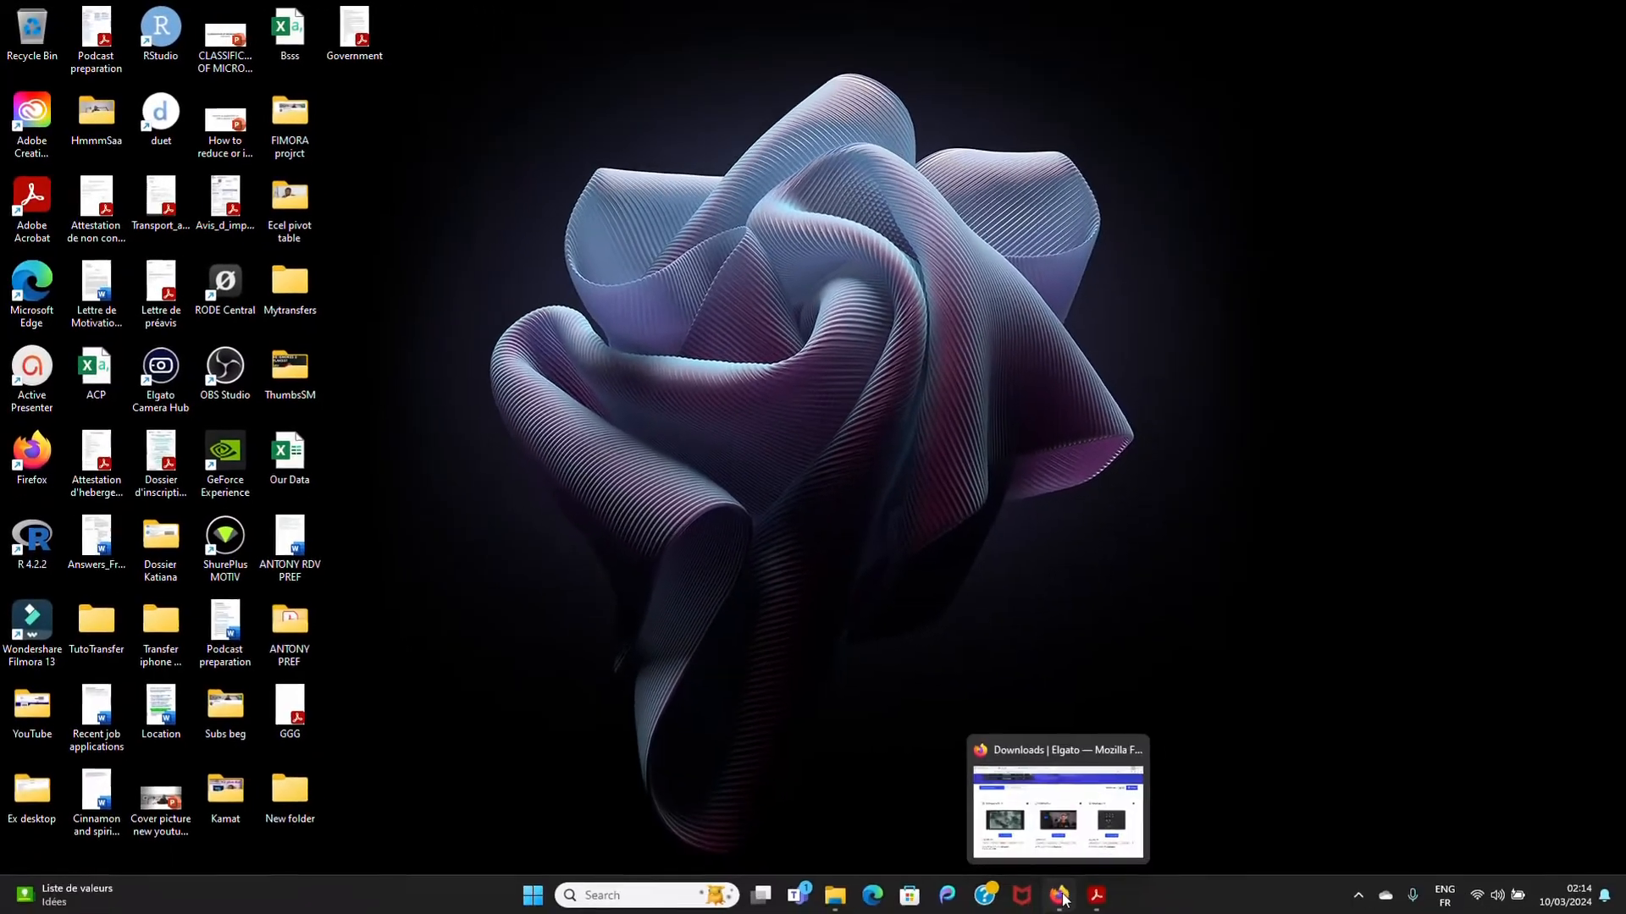
- In a new Firefox tab, search for "obs studio download" and open the official OBS website from the results
{"action": "left_click", "coordinate": [1058, 894]}
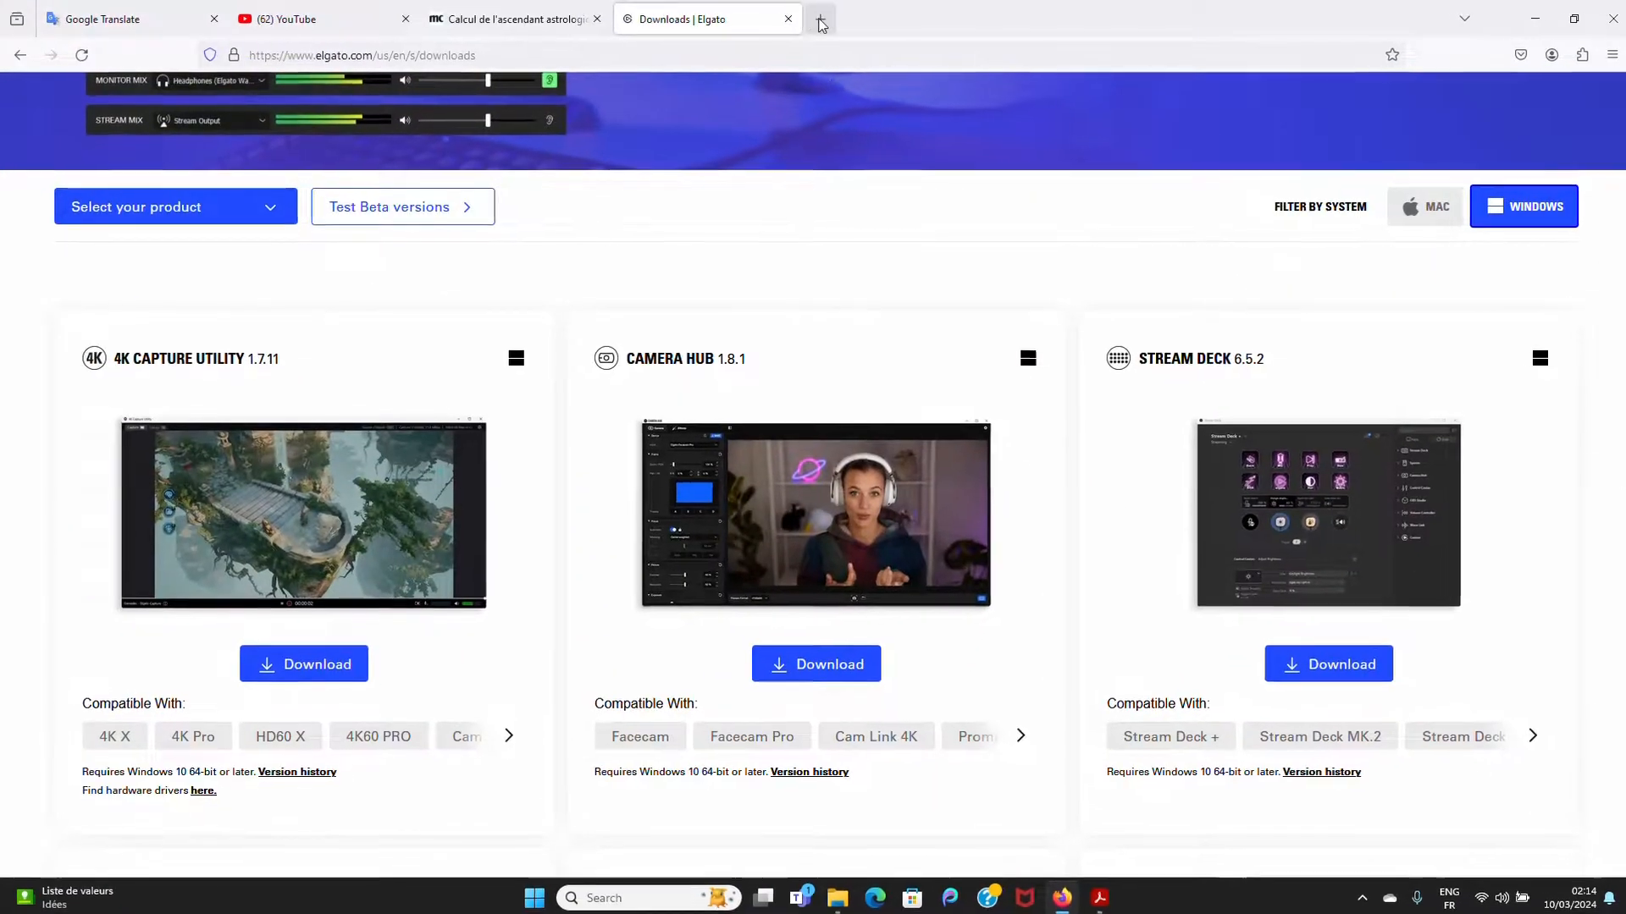
{"action": "left_click", "coordinate": [816, 19]}
{"action": "left_click", "coordinate": [948, 70]}
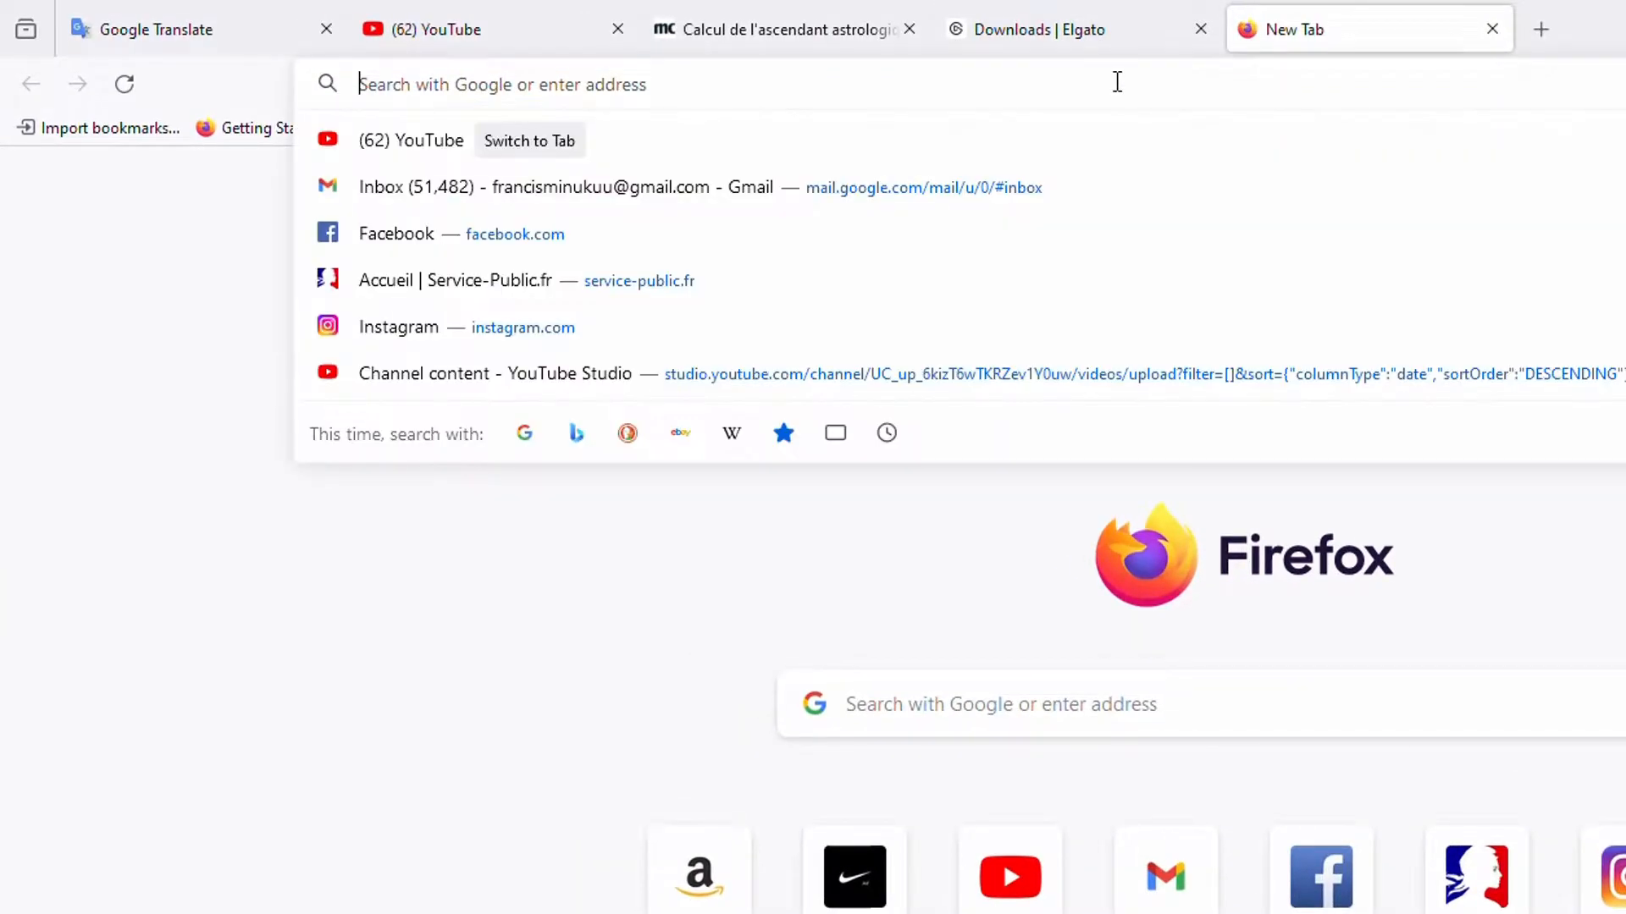
{"action": "type", "text": "OBS"}
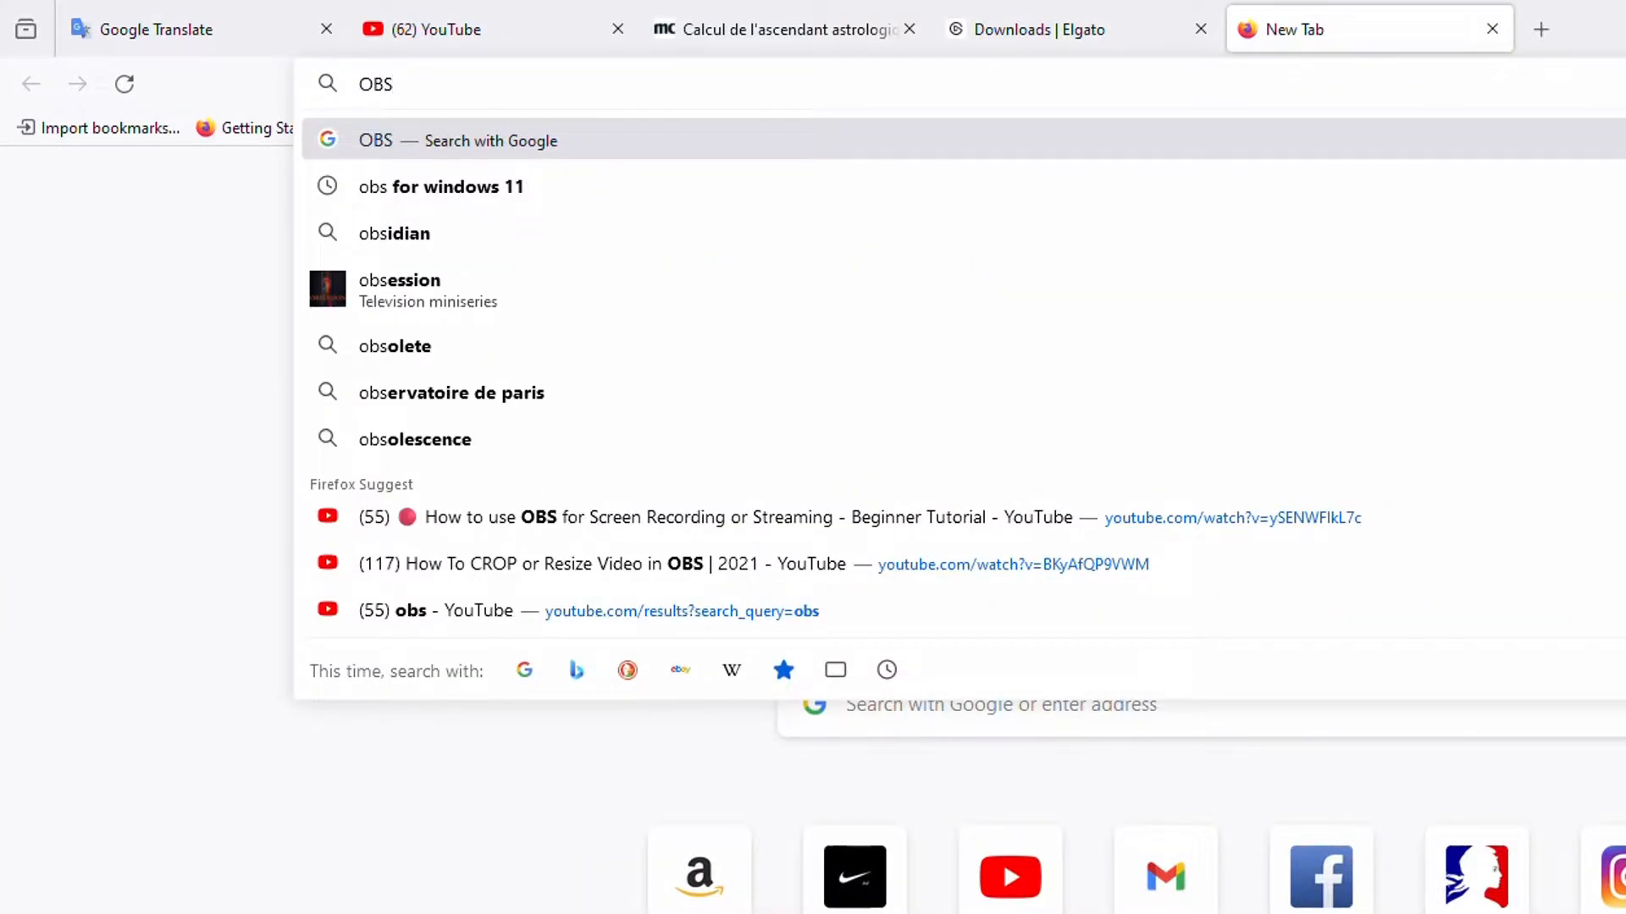
{"action": "type", "text": " STUD"}
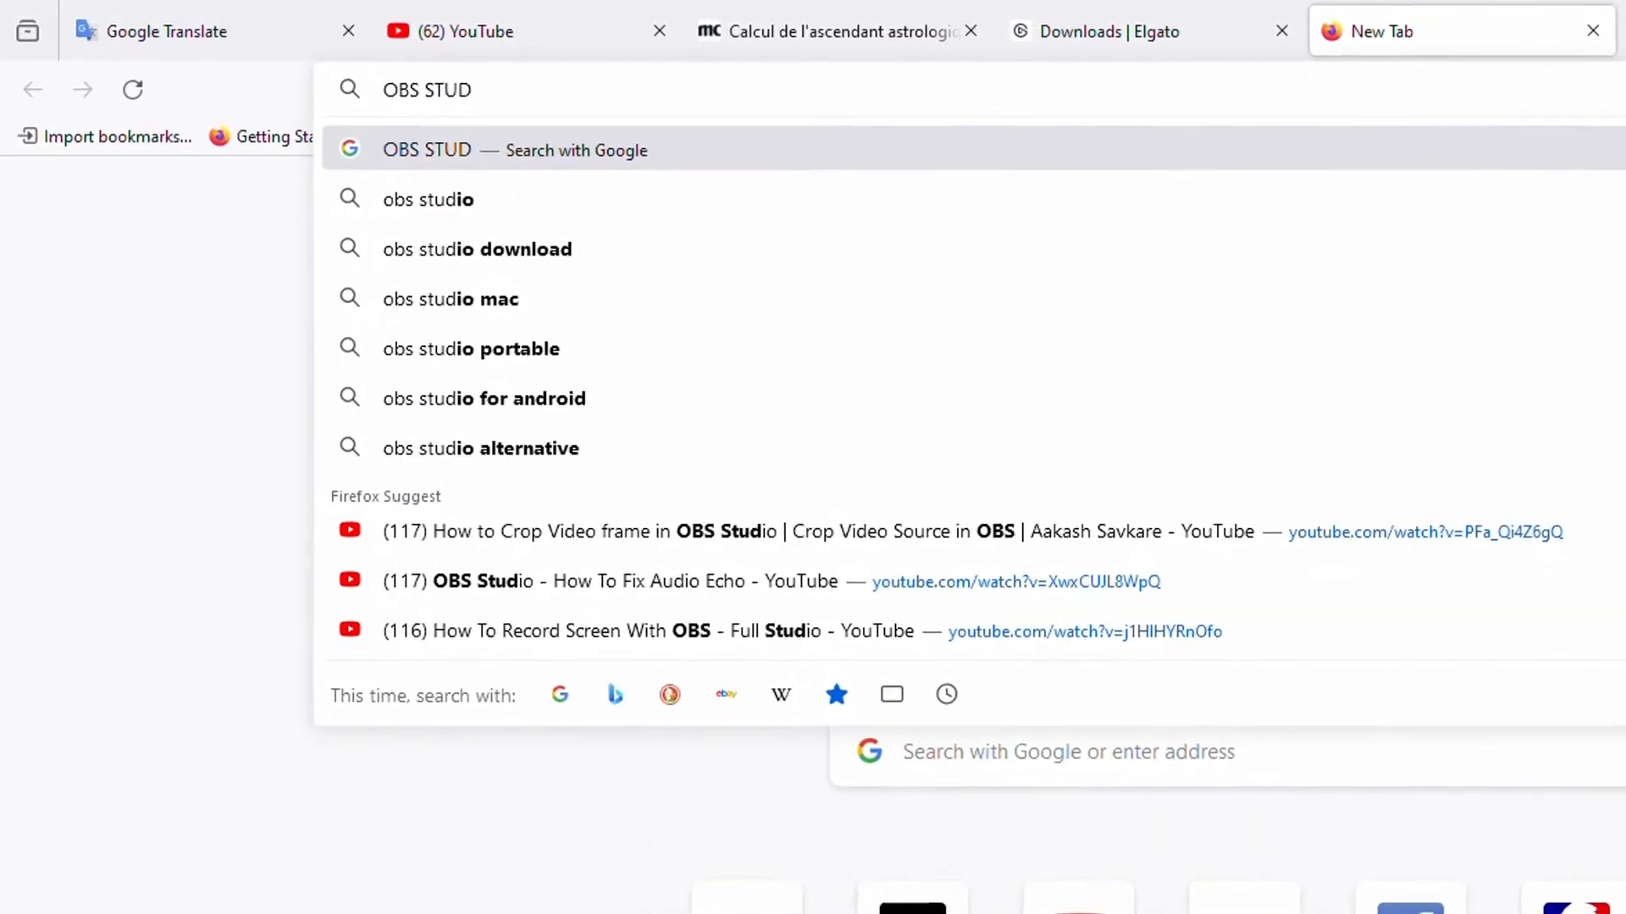
{"action": "left_click", "coordinate": [928, 250]}
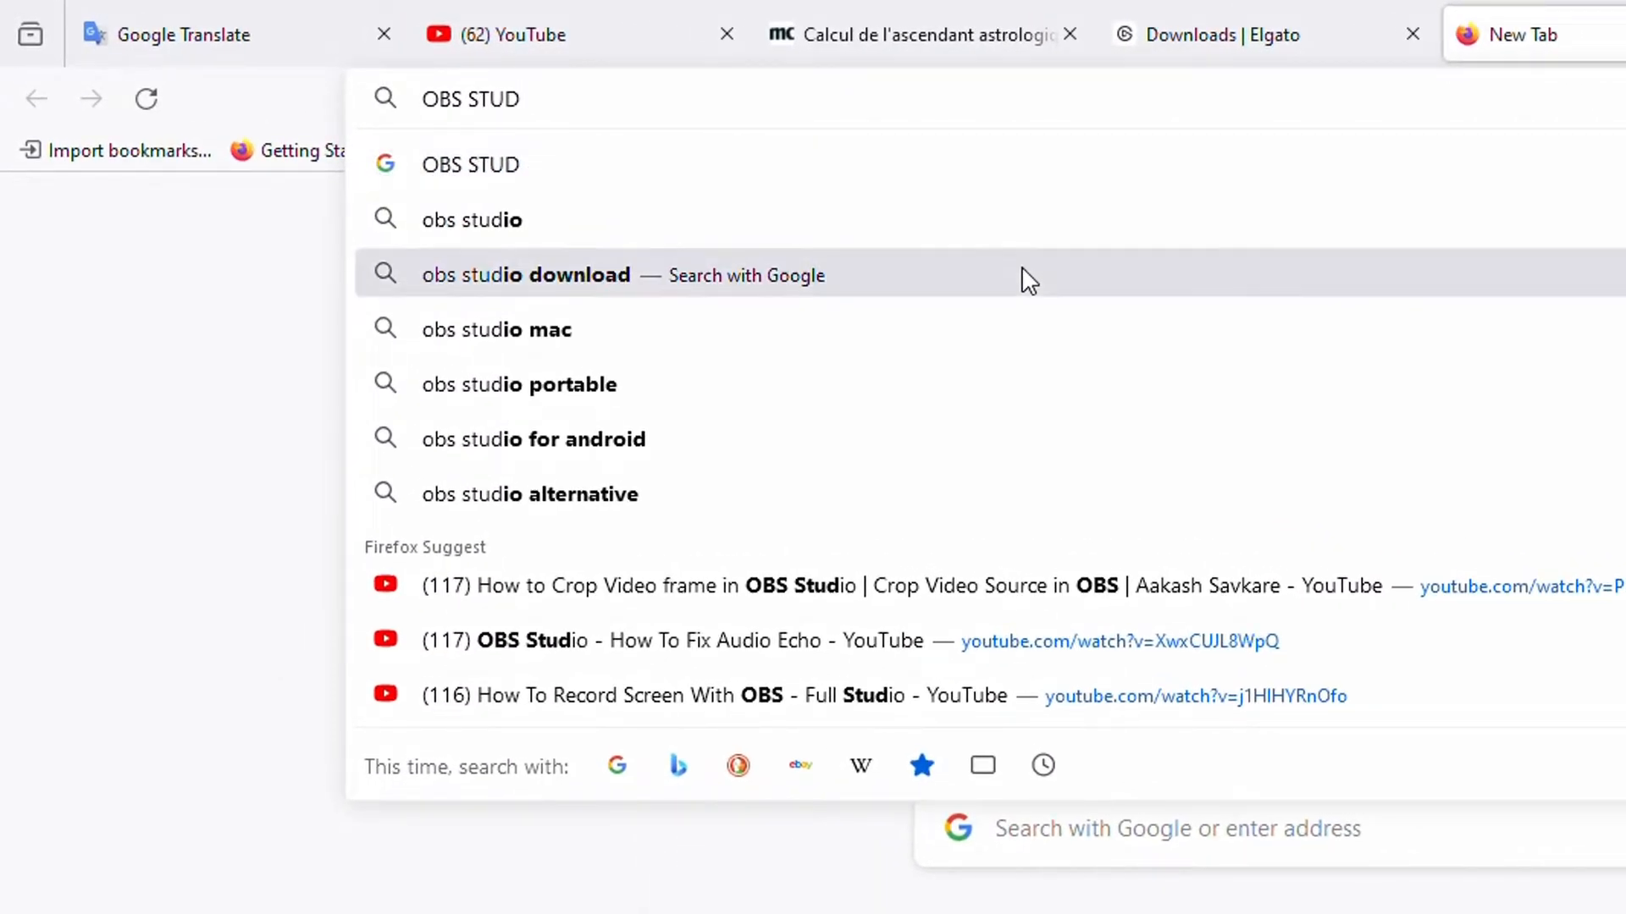
{"action": "left_click", "coordinate": [428, 724]}
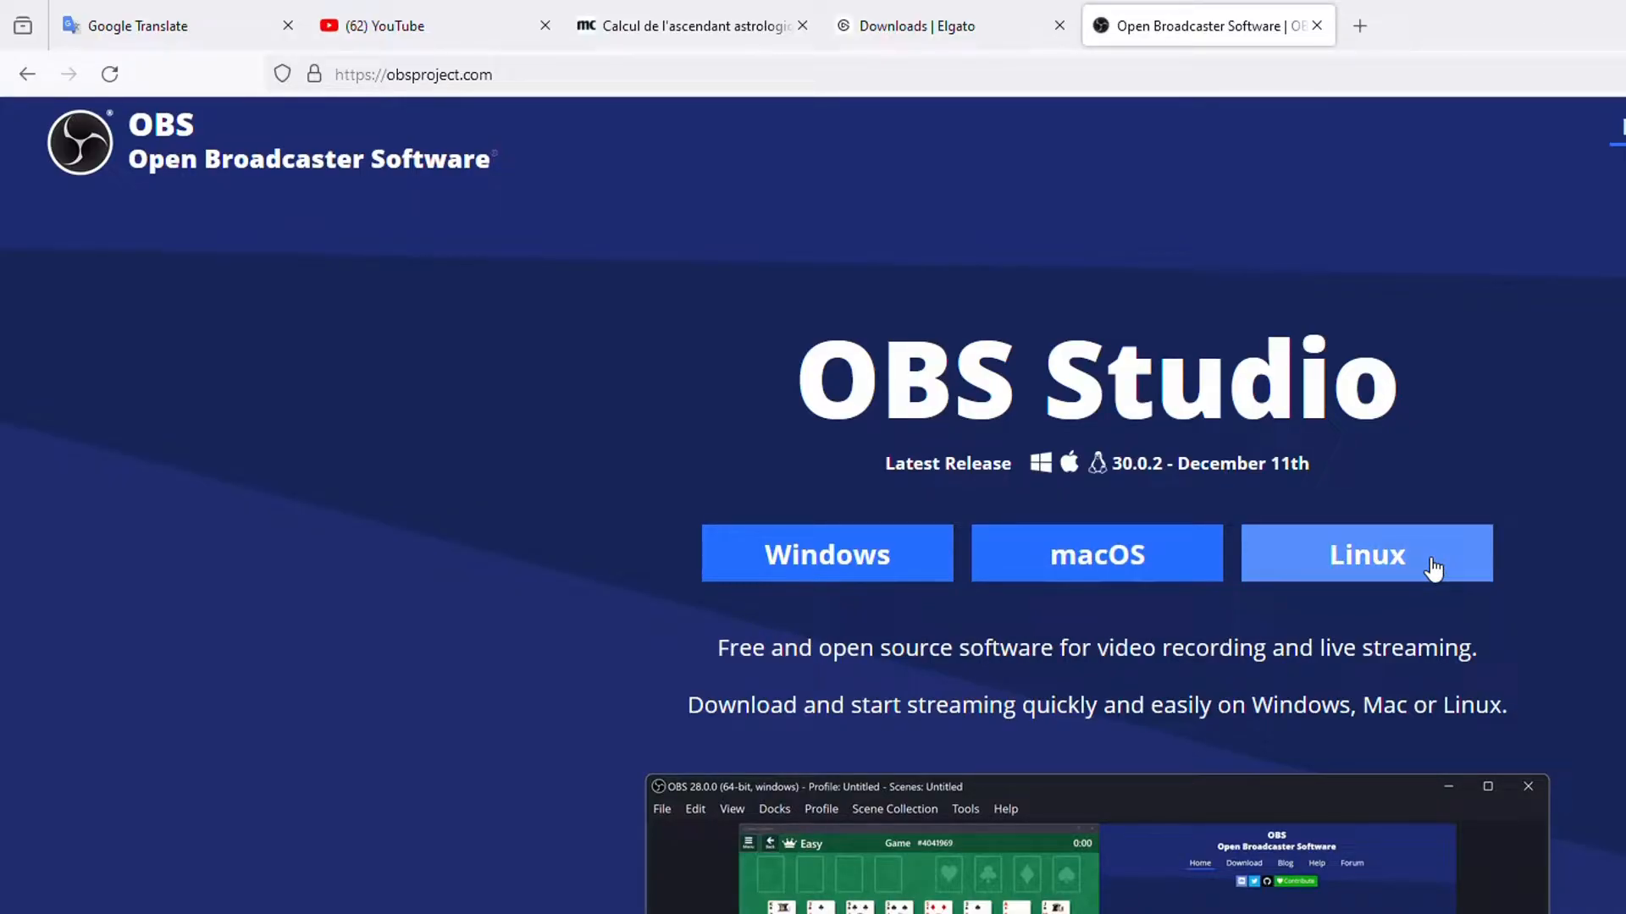
- Return to the desktop and launch OBS Studio
{"action": "key", "text": "super+d"}
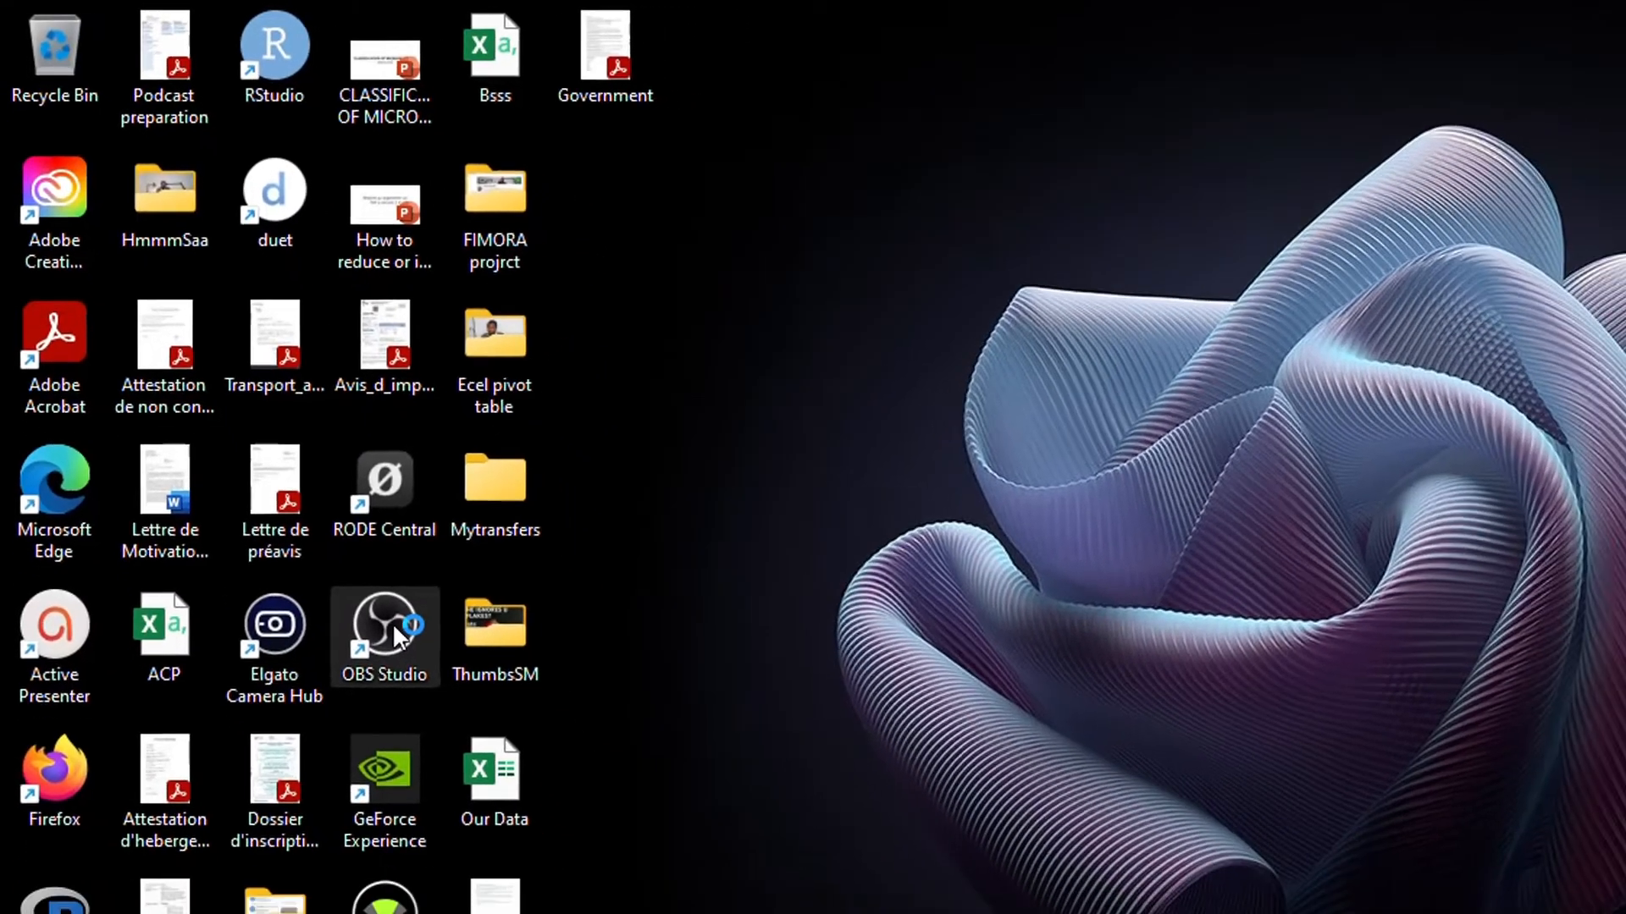
{"action": "double_click", "coordinate": [464, 743]}
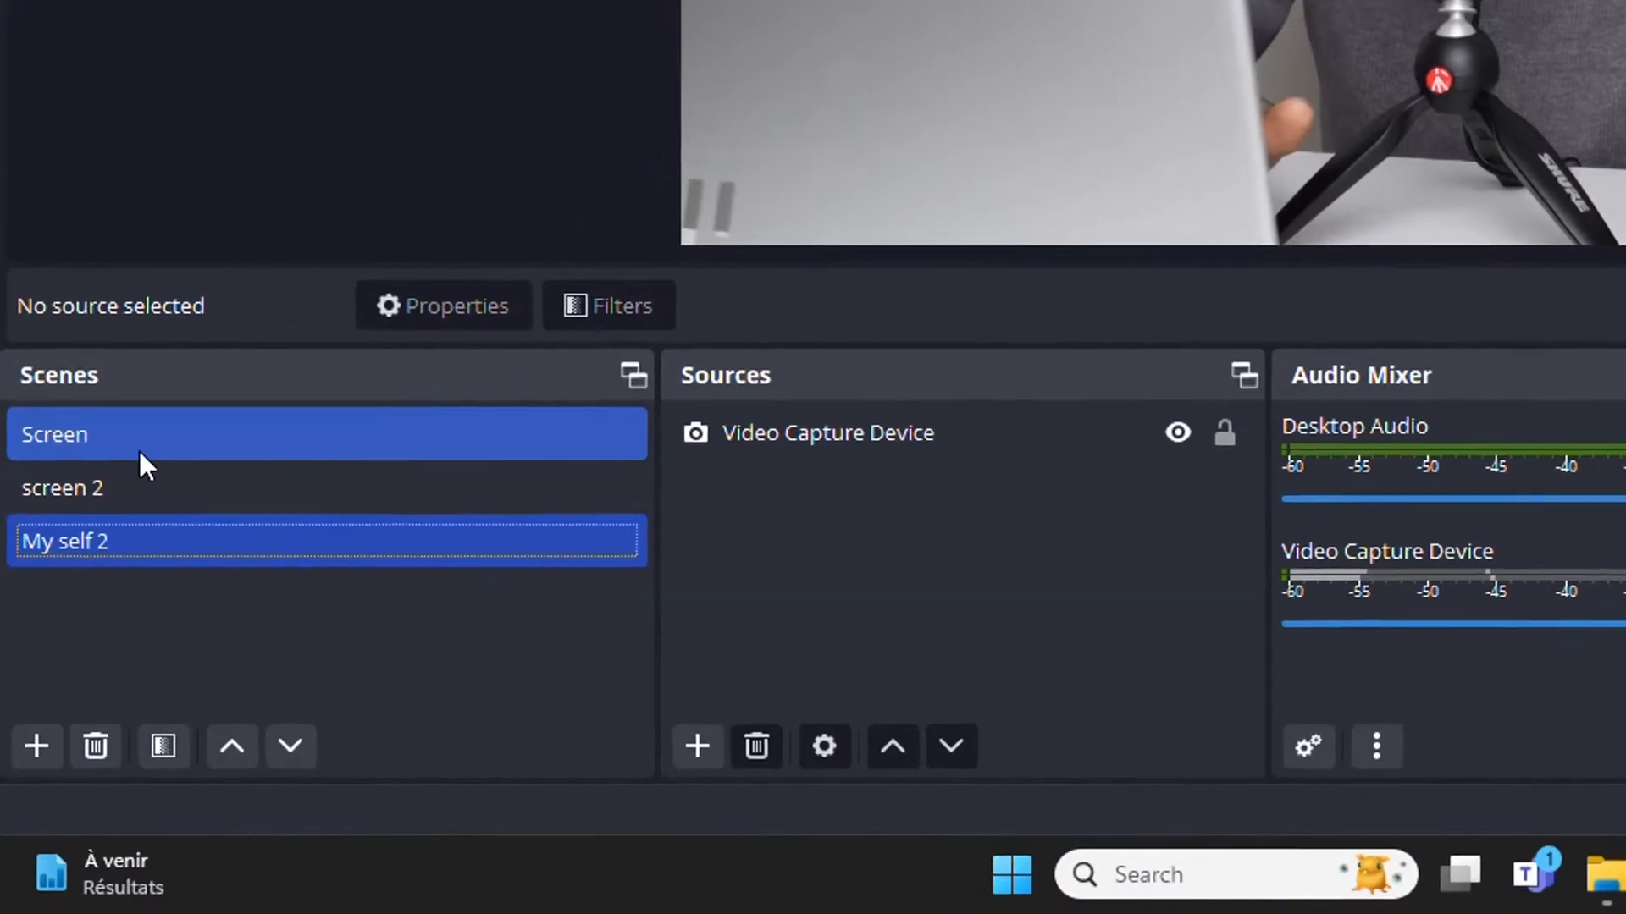
{"action": "left_click", "coordinate": [885, 434]}
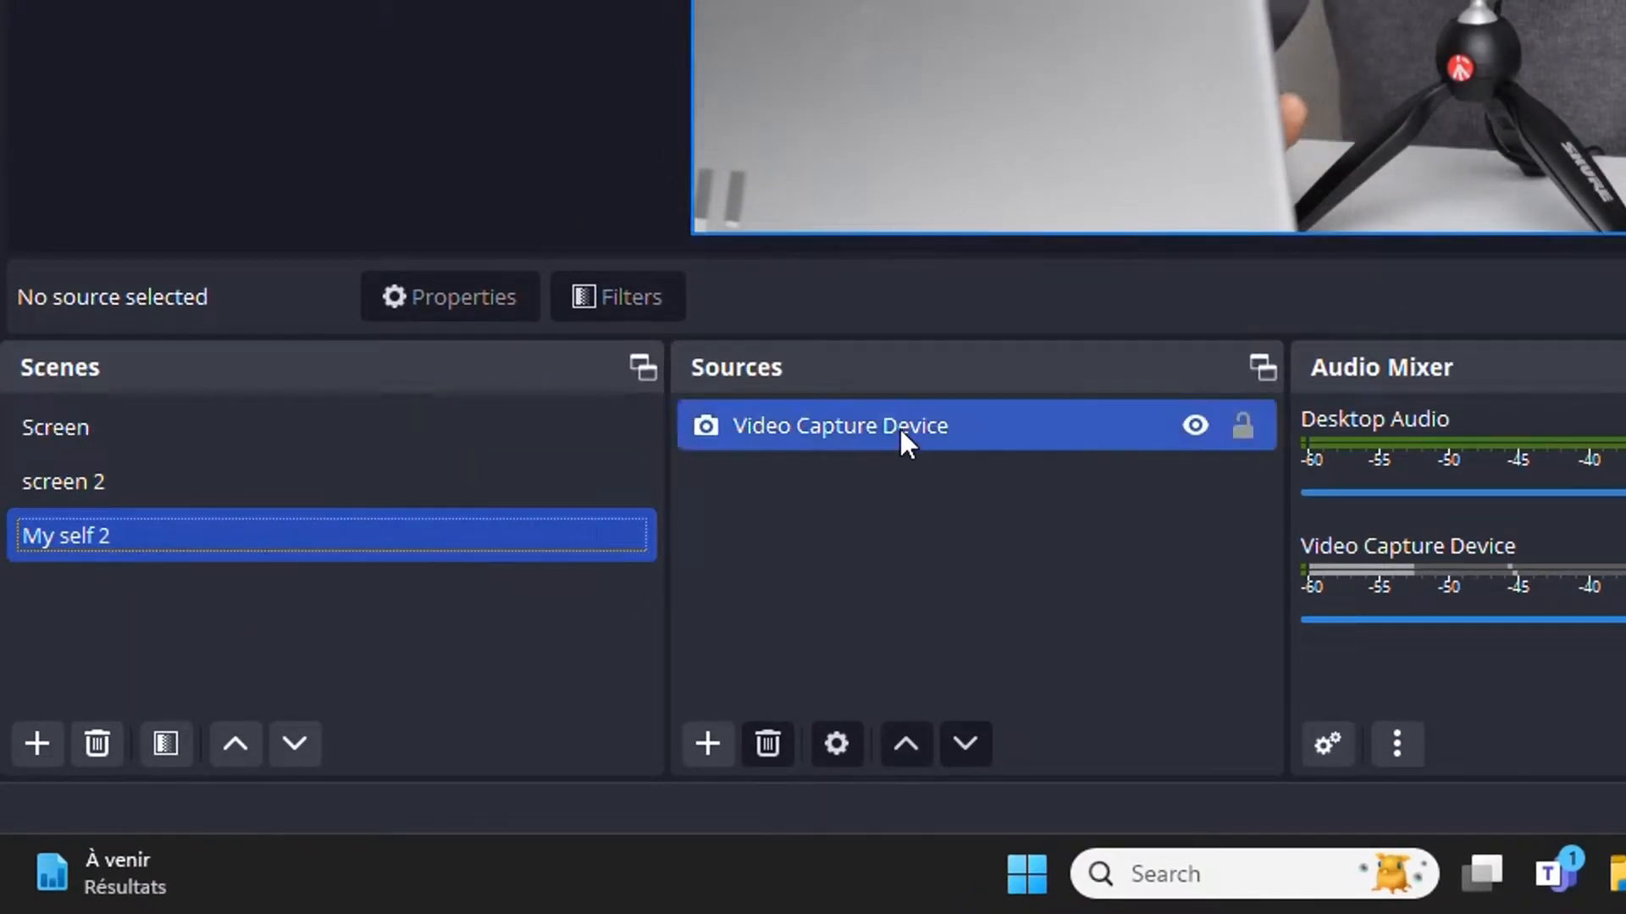
{"action": "left_click", "coordinate": [813, 483]}
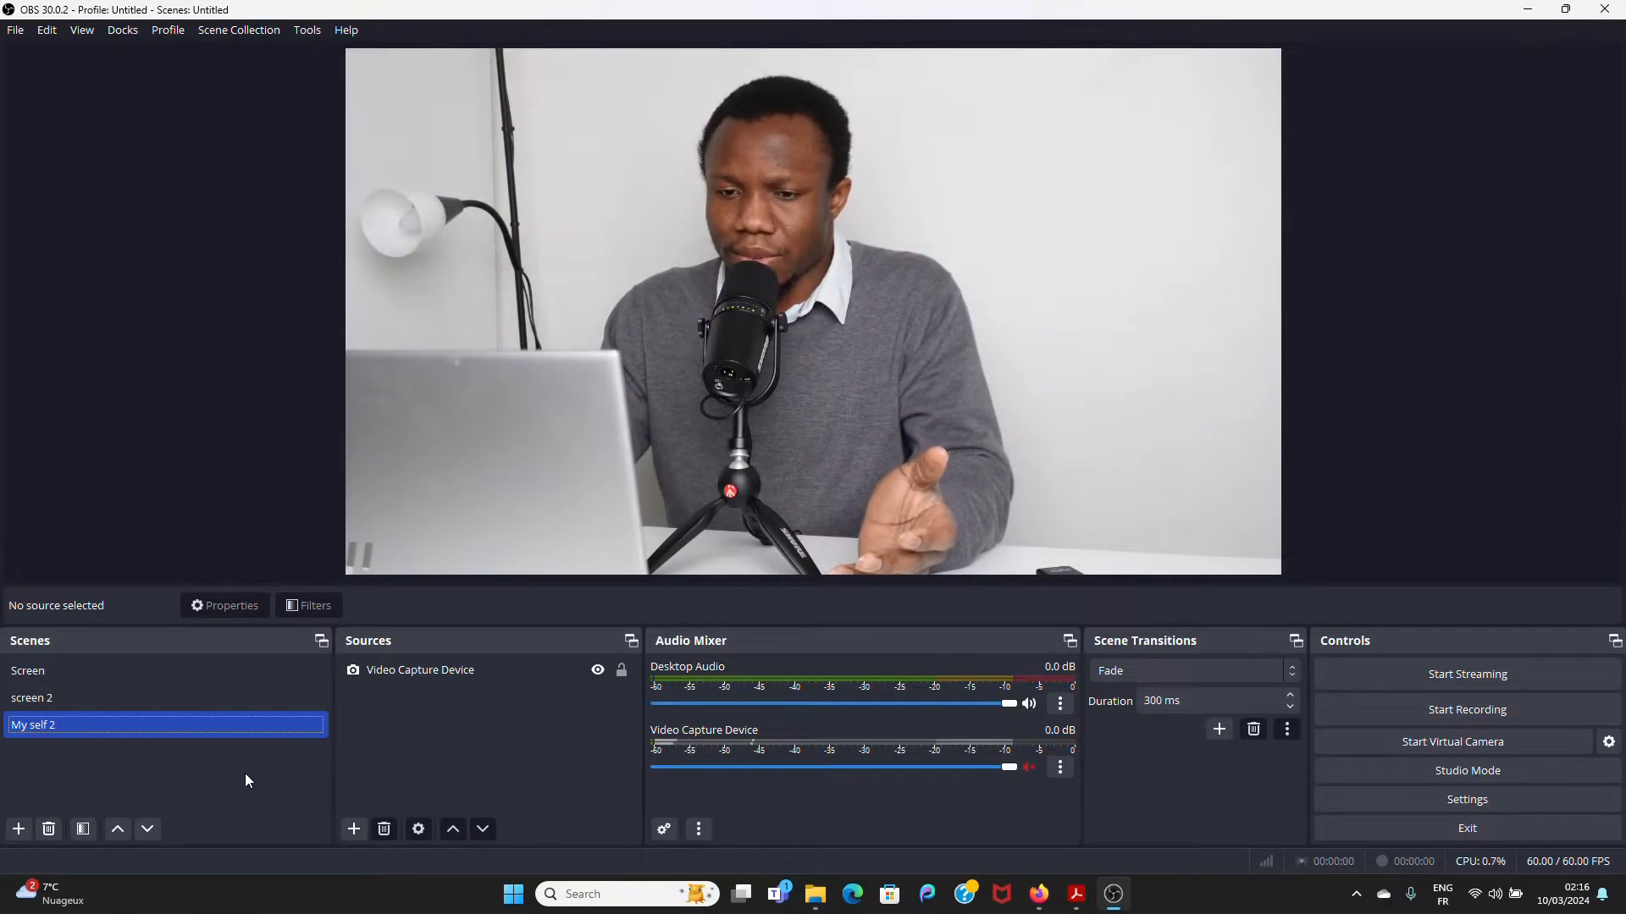
{"action": "left_click", "coordinate": [440, 525]}
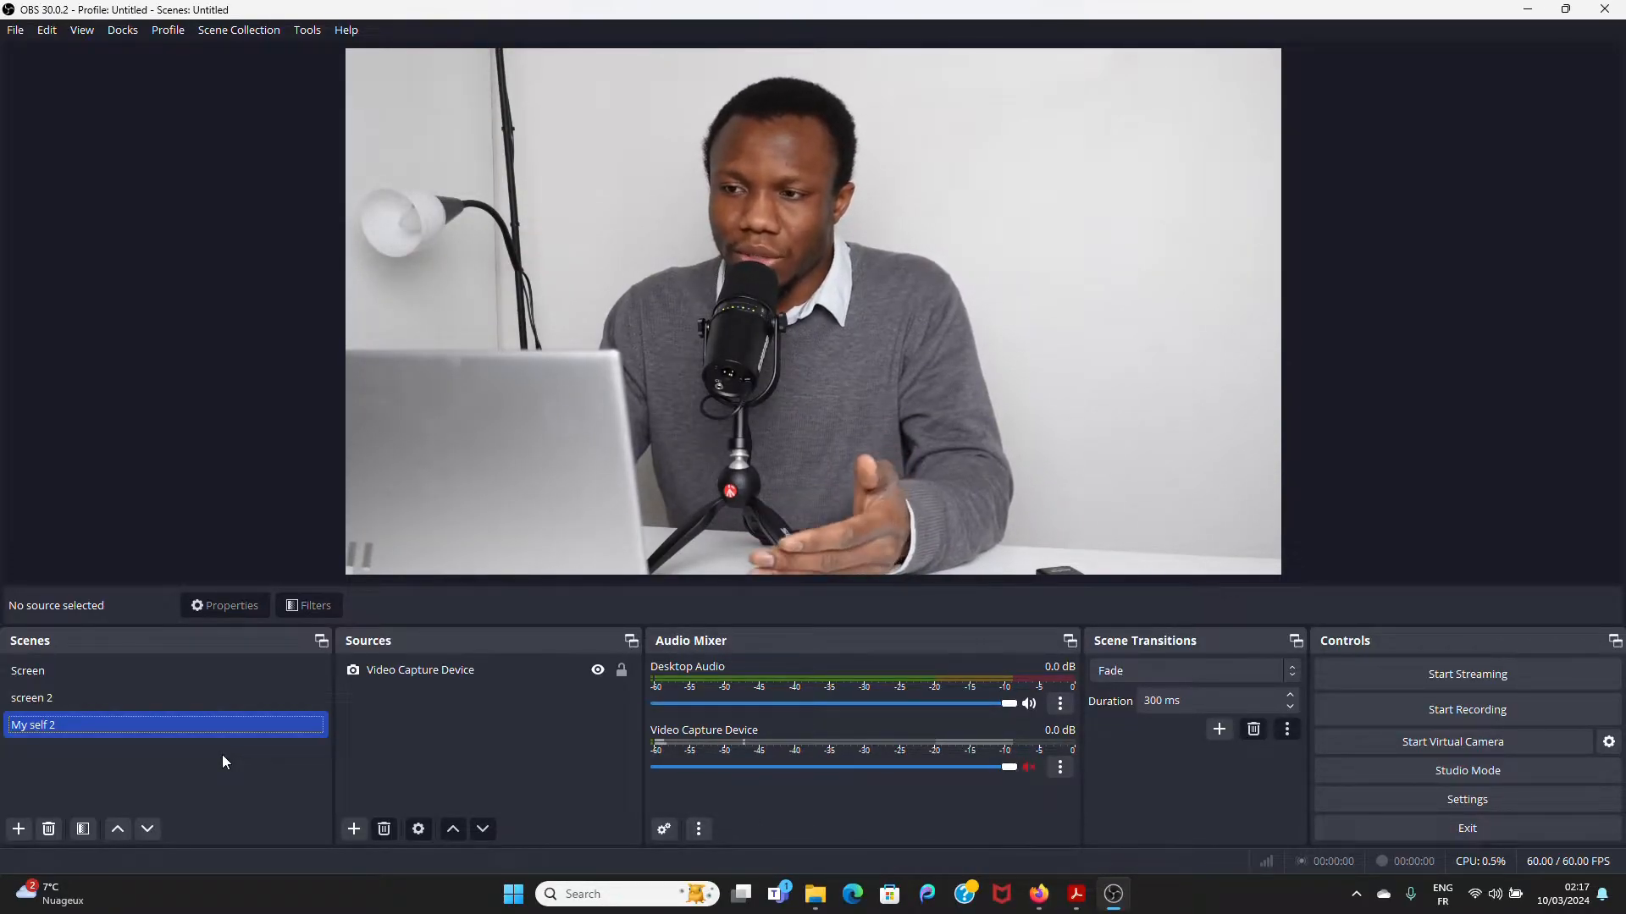
{"action": "left_click", "coordinate": [53, 755]}
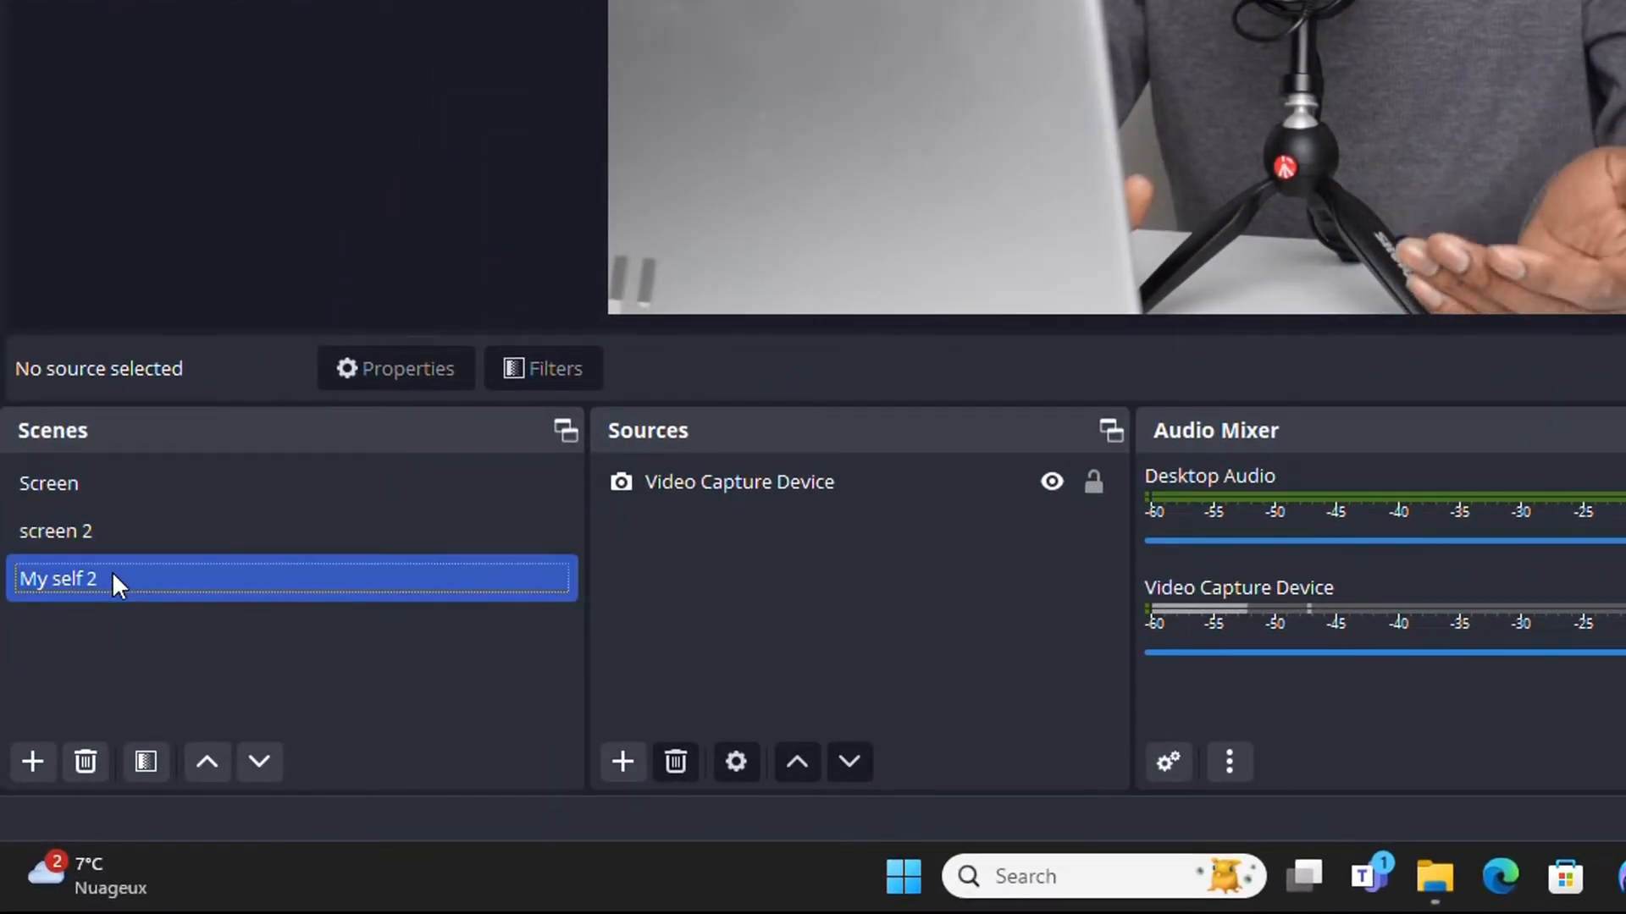
{"action": "left_click", "coordinate": [90, 538], "text": "ctrl"}
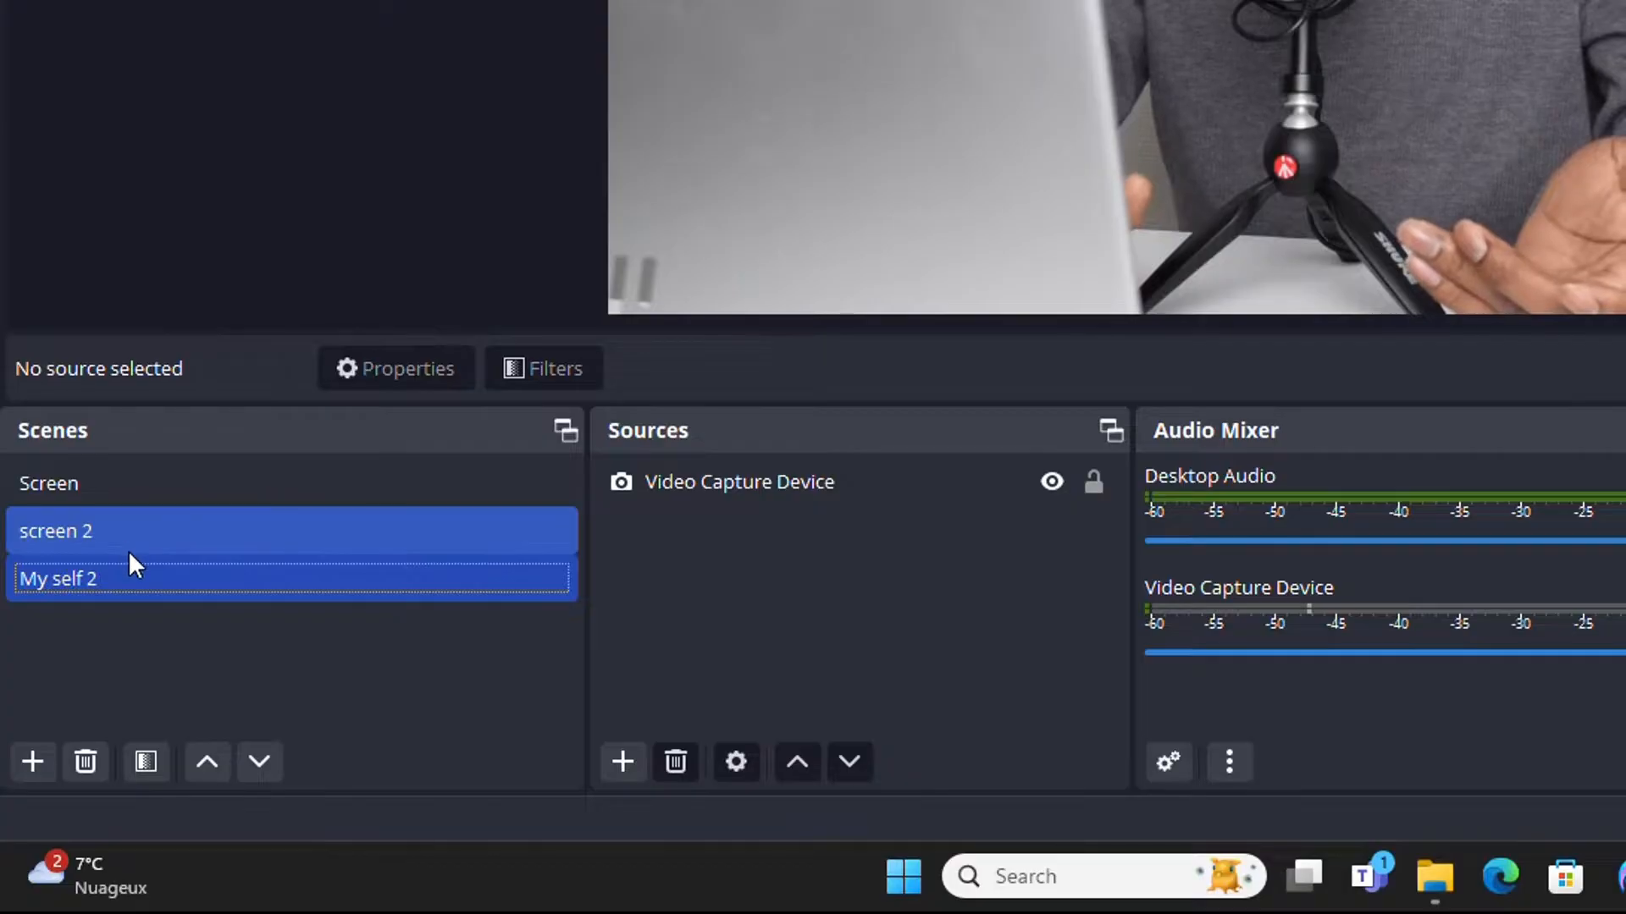
{"action": "left_click", "coordinate": [129, 550], "text": "ctrl"}
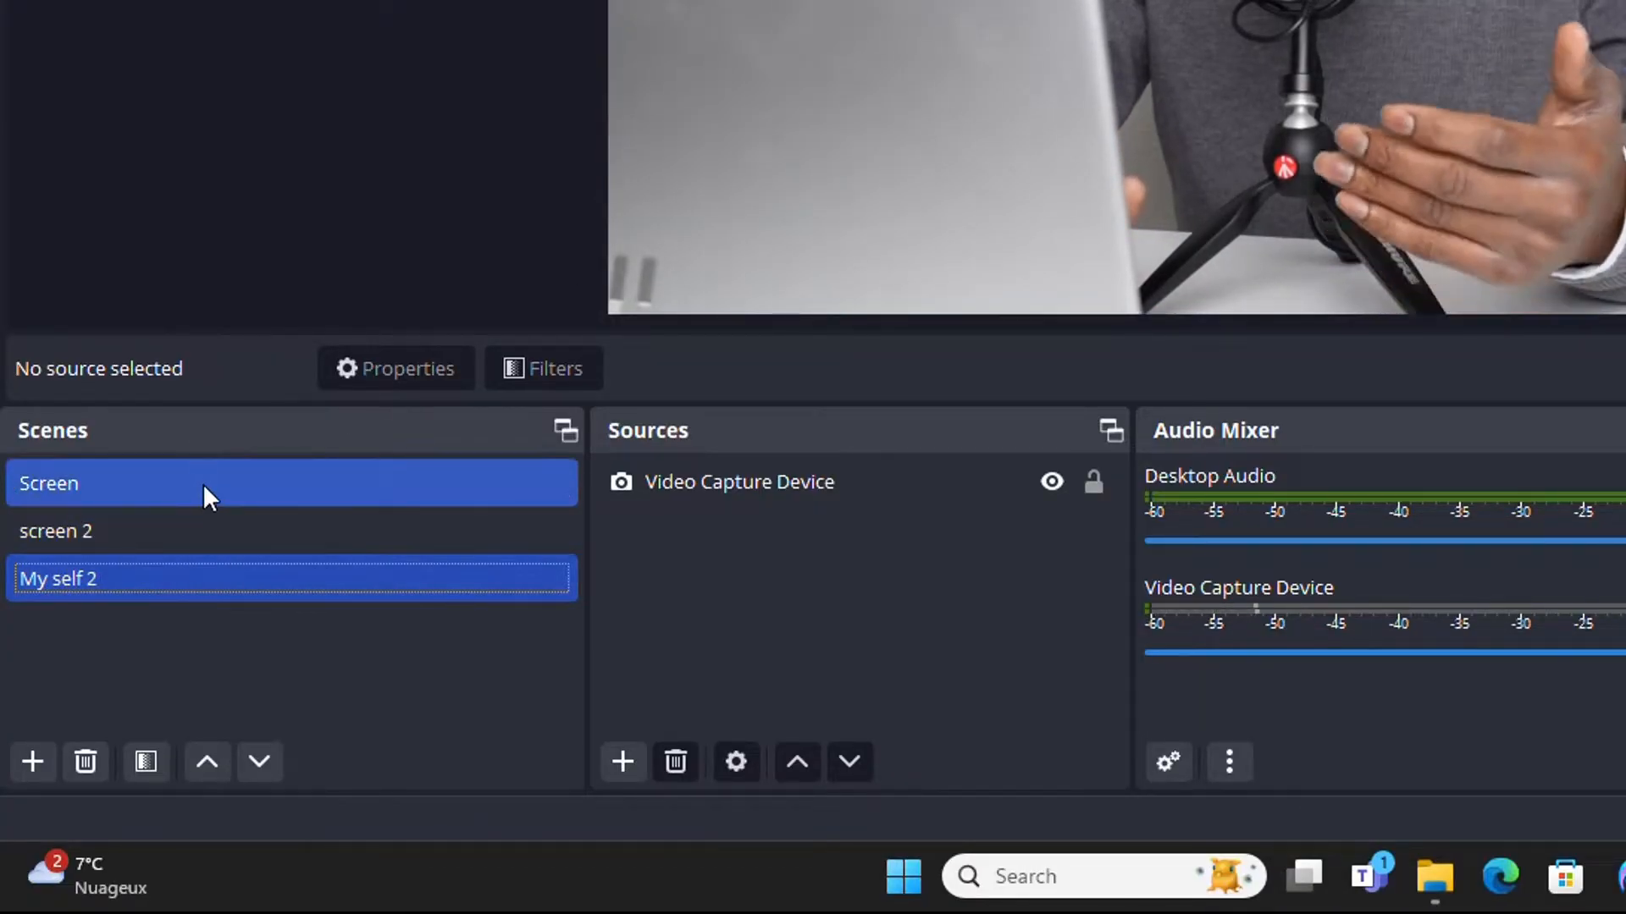
- Add a new scene named "SCREEN 6"
{"action": "left_click", "coordinate": [32, 765]}
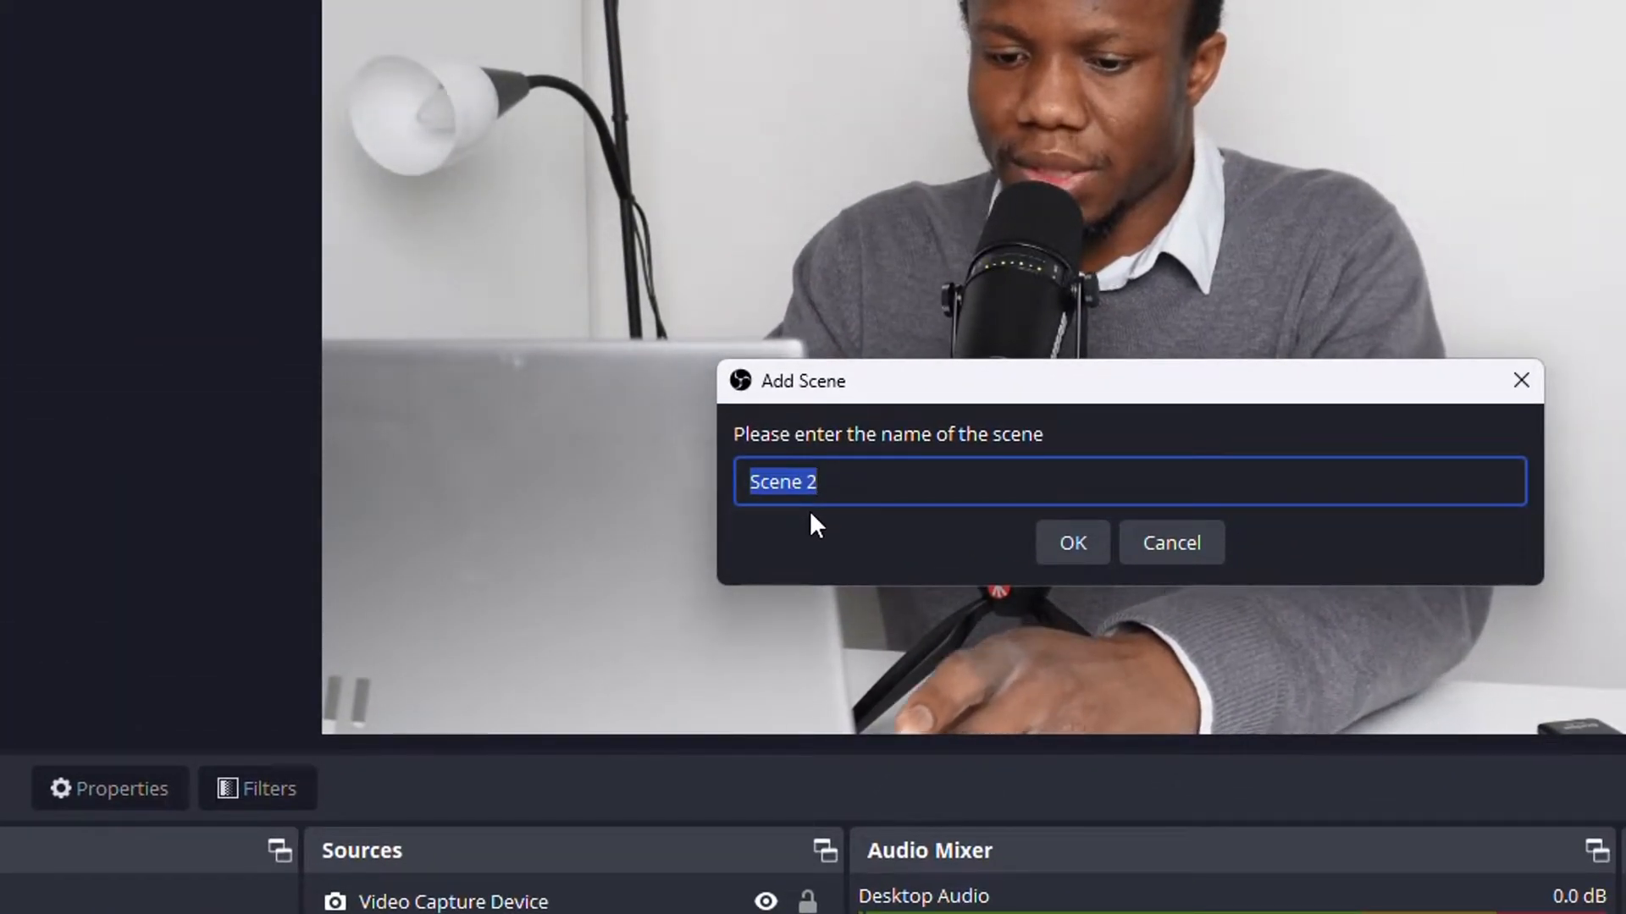
{"action": "type", "text": "SCR"}
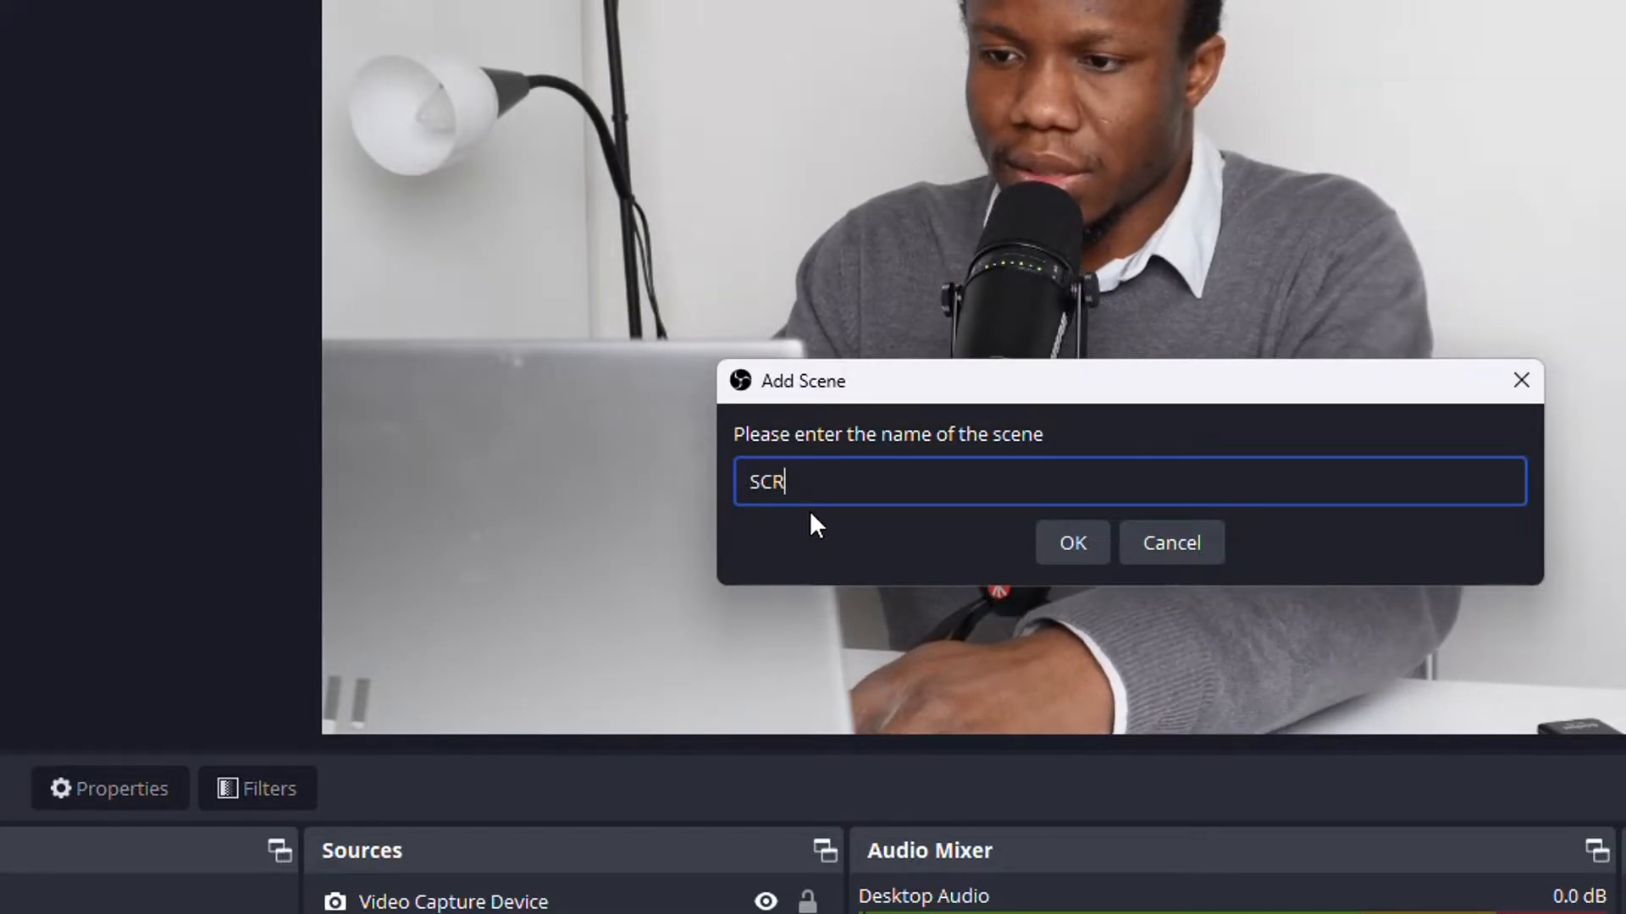
{"action": "type", "text": "EEN"}
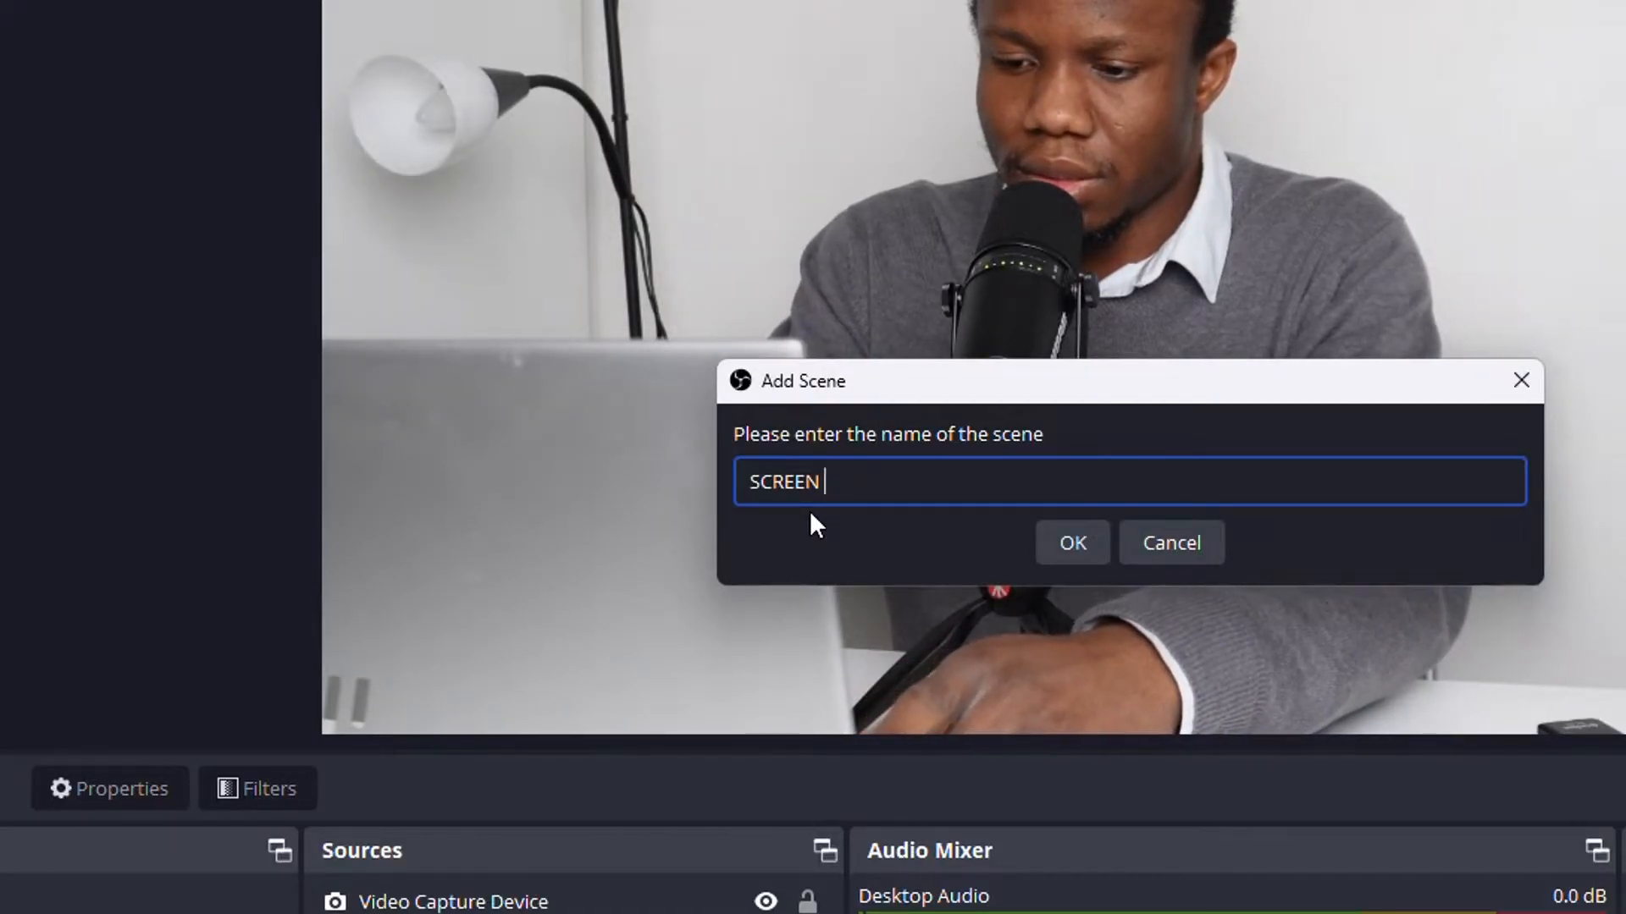
{"action": "type", "text": " 6"}
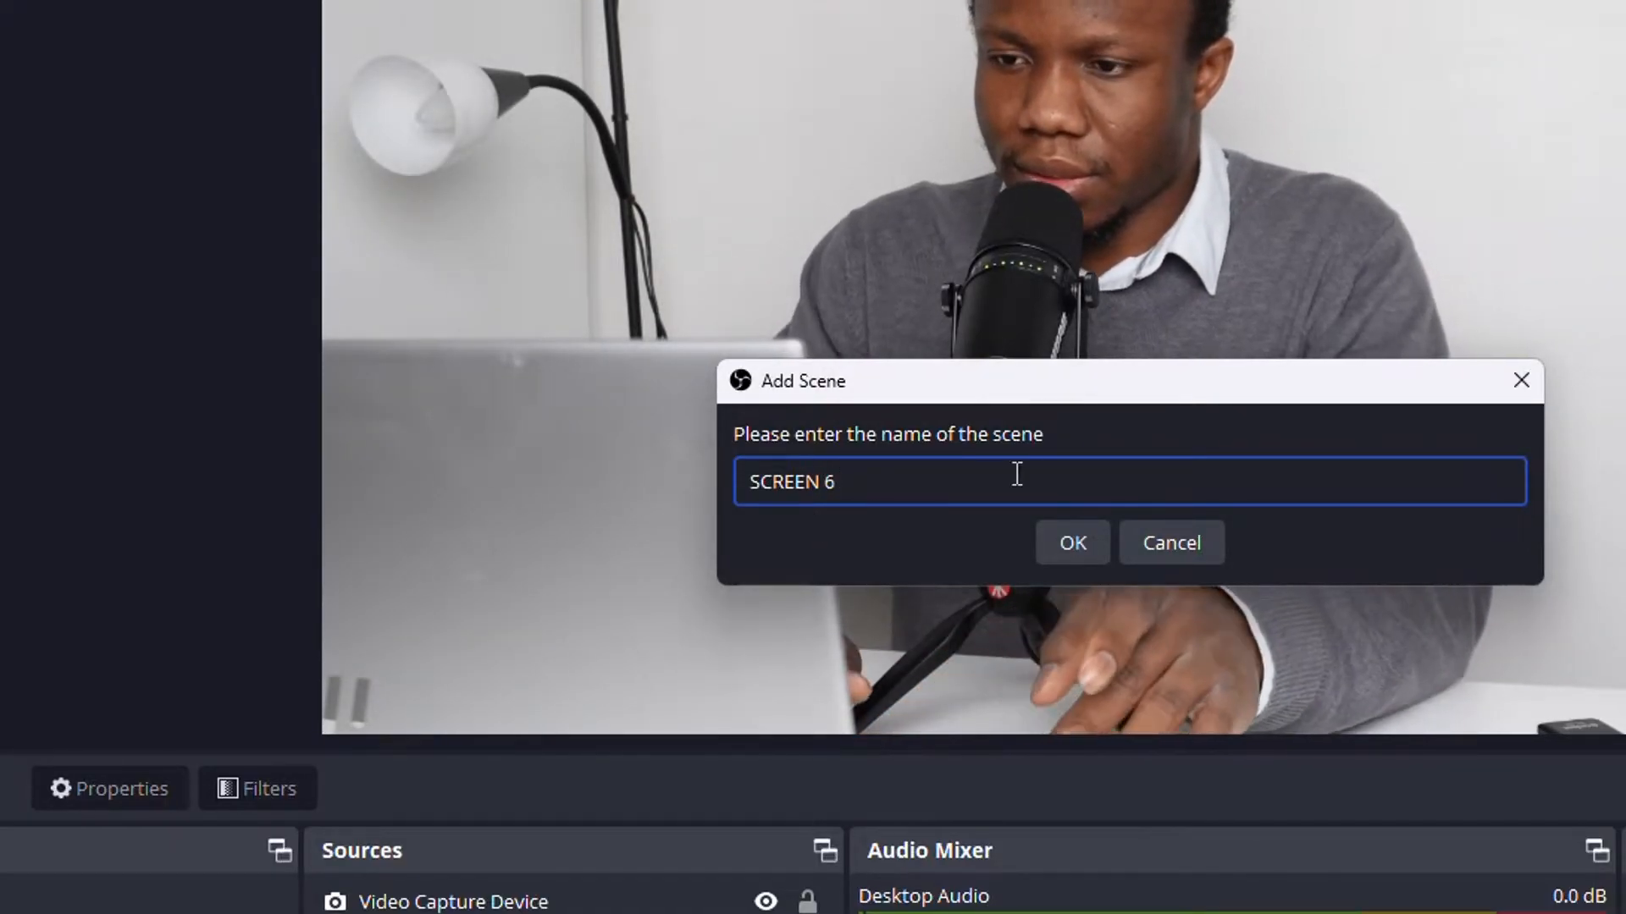
{"action": "left_click", "coordinate": [1071, 551]}
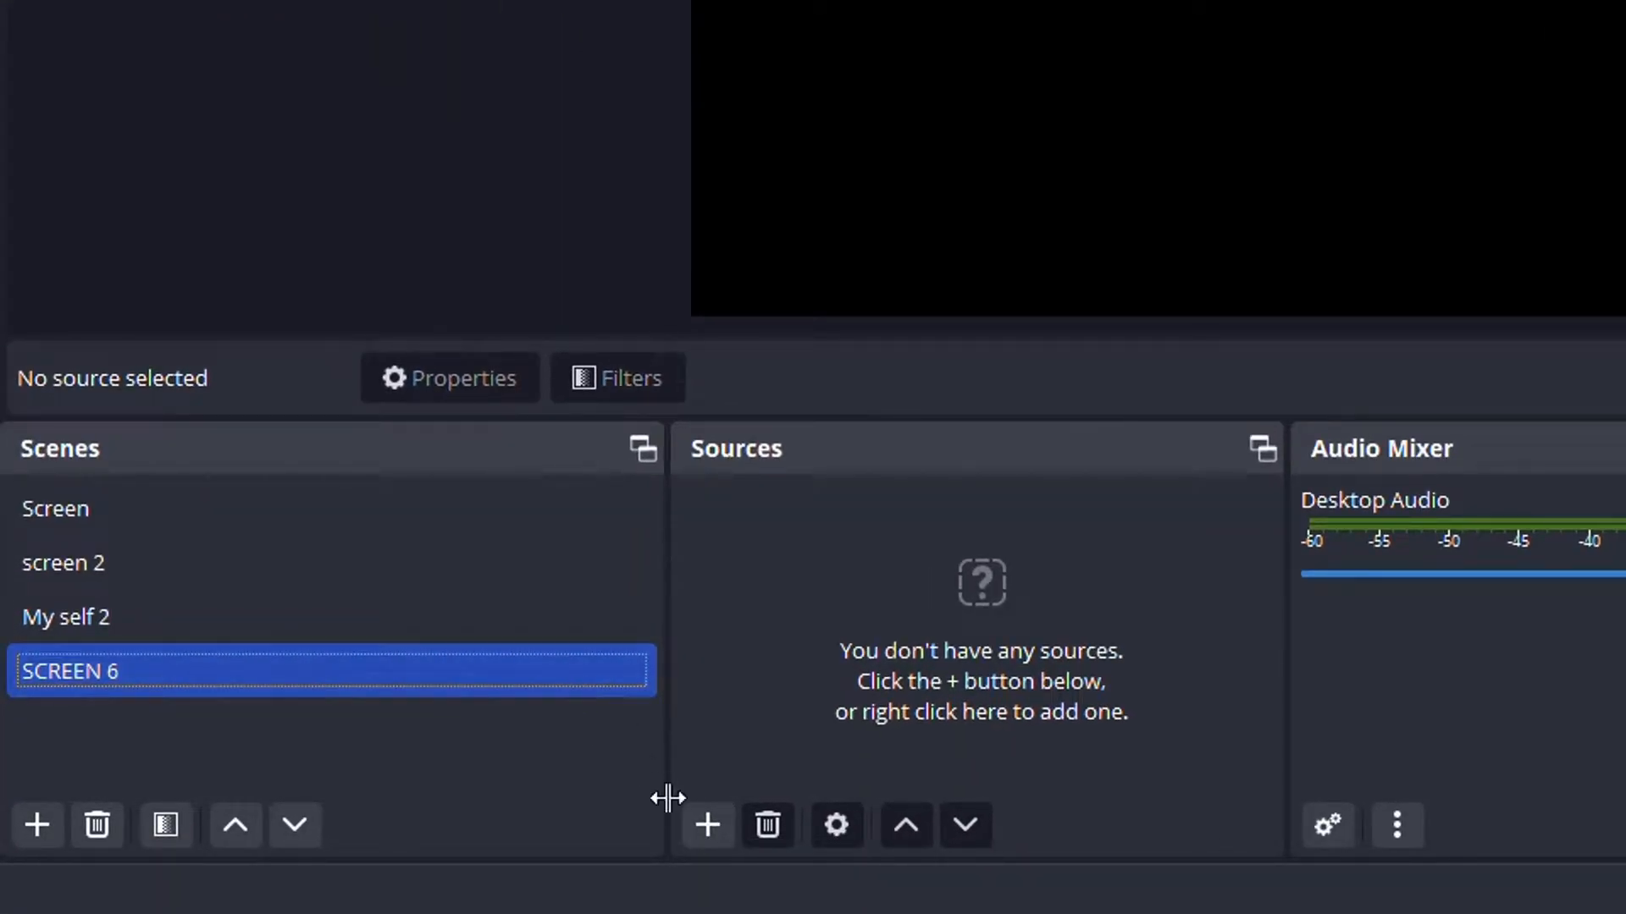
- Add a new Display Capture source to the SCREEN 6 scene, keeping the default name, automatic capture method and primary monitor
{"action": "left_click", "coordinate": [702, 834]}
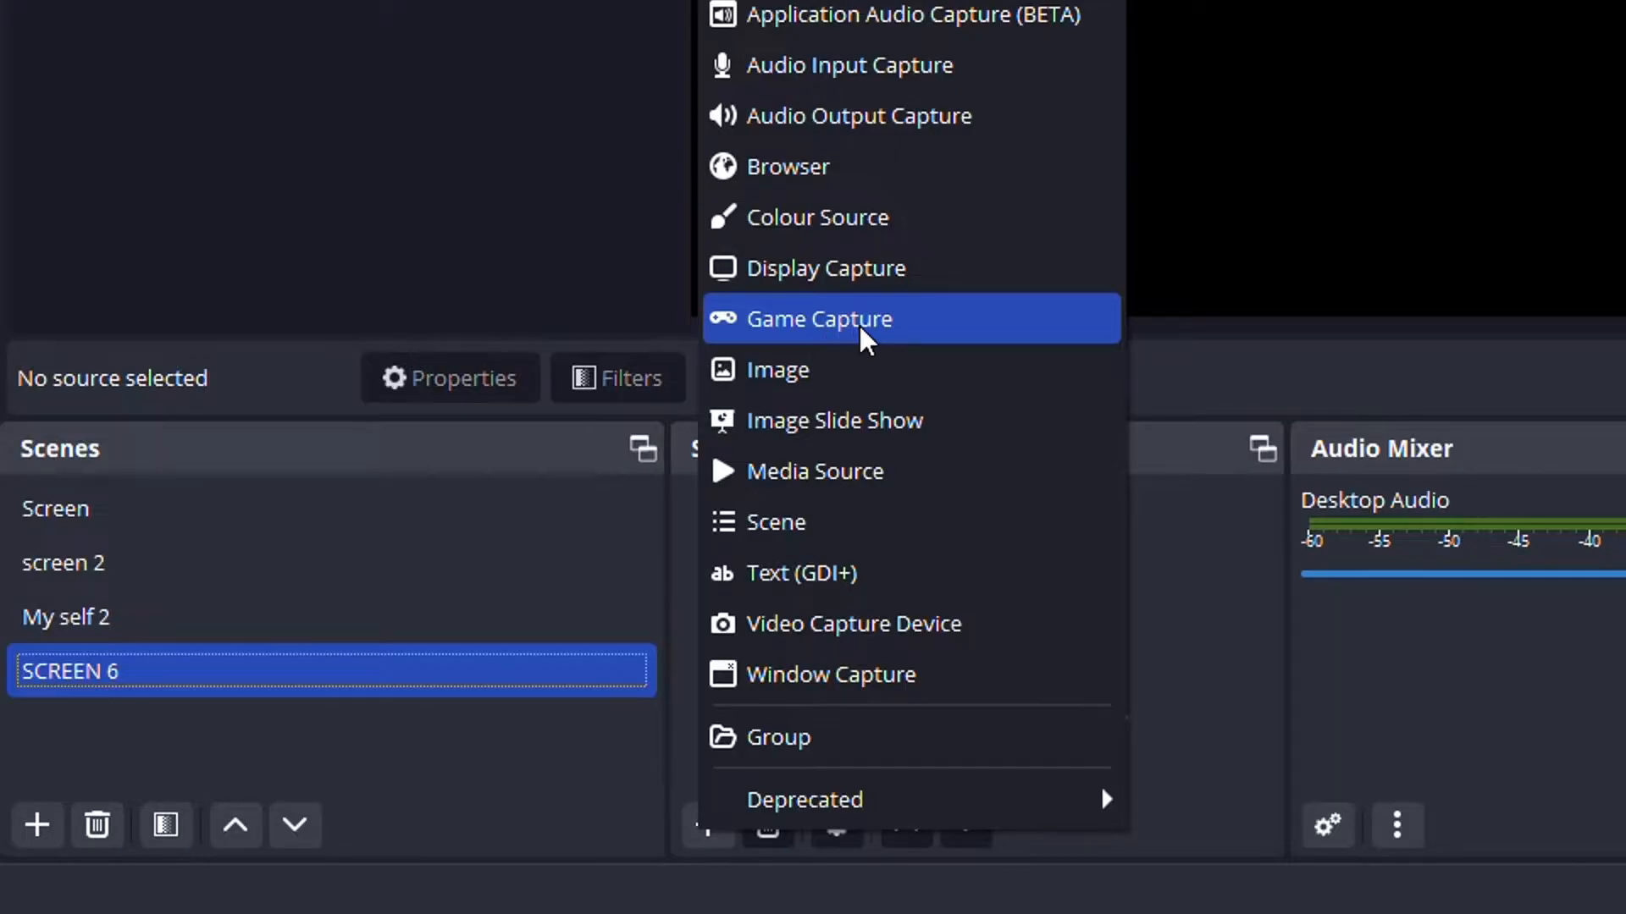
{"action": "left_click", "coordinate": [911, 270]}
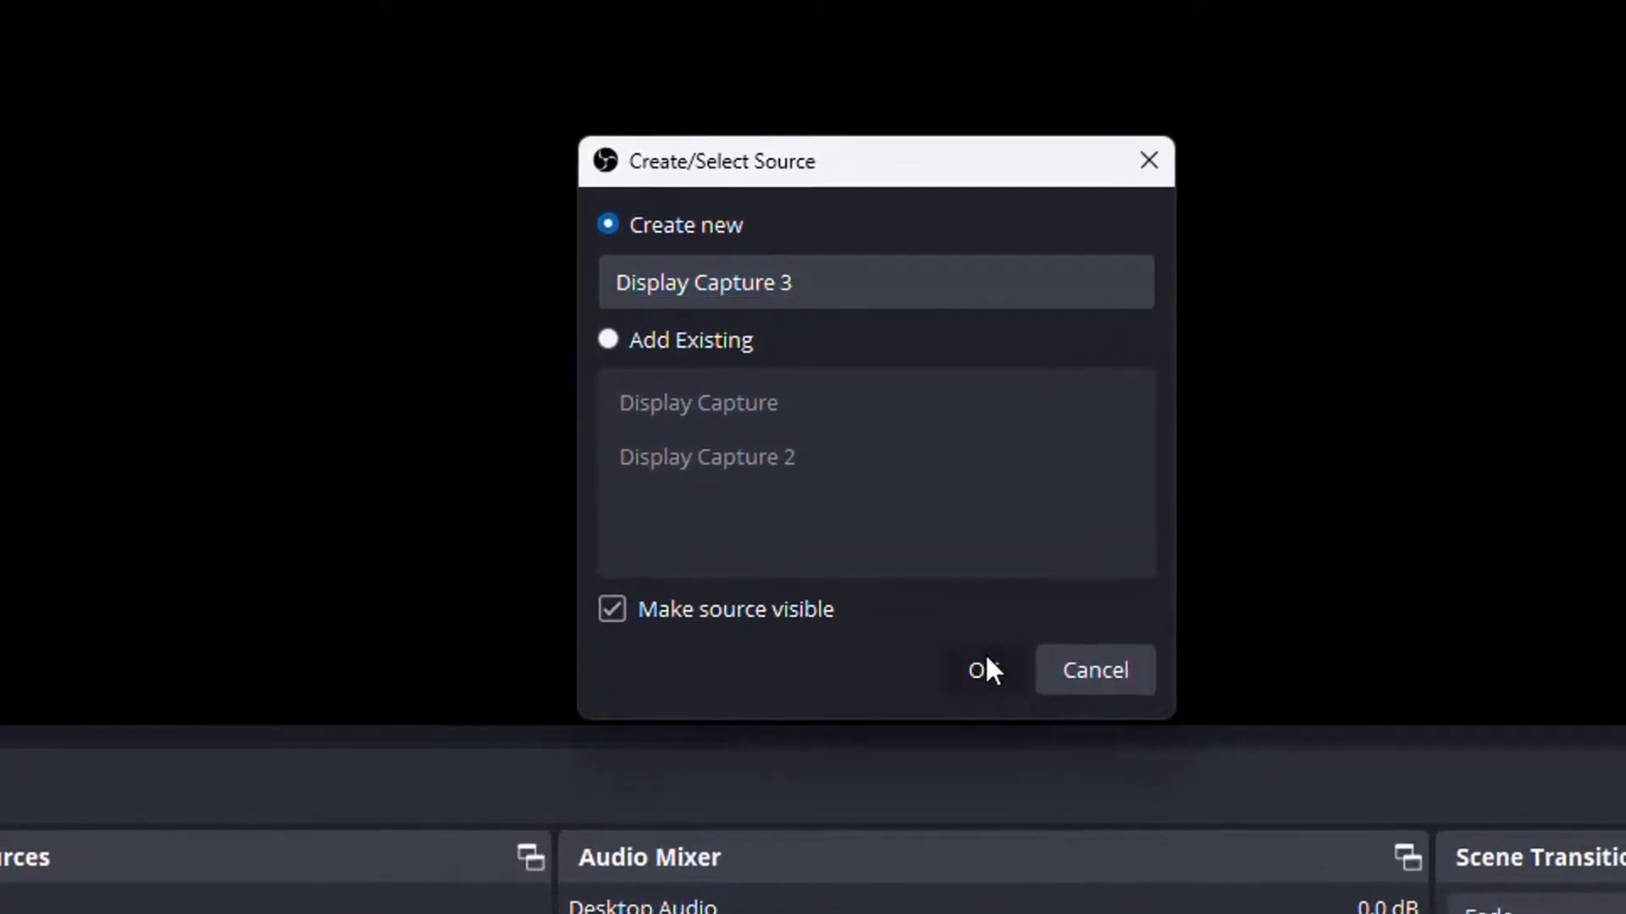
{"action": "left_click", "coordinate": [1625, 266]}
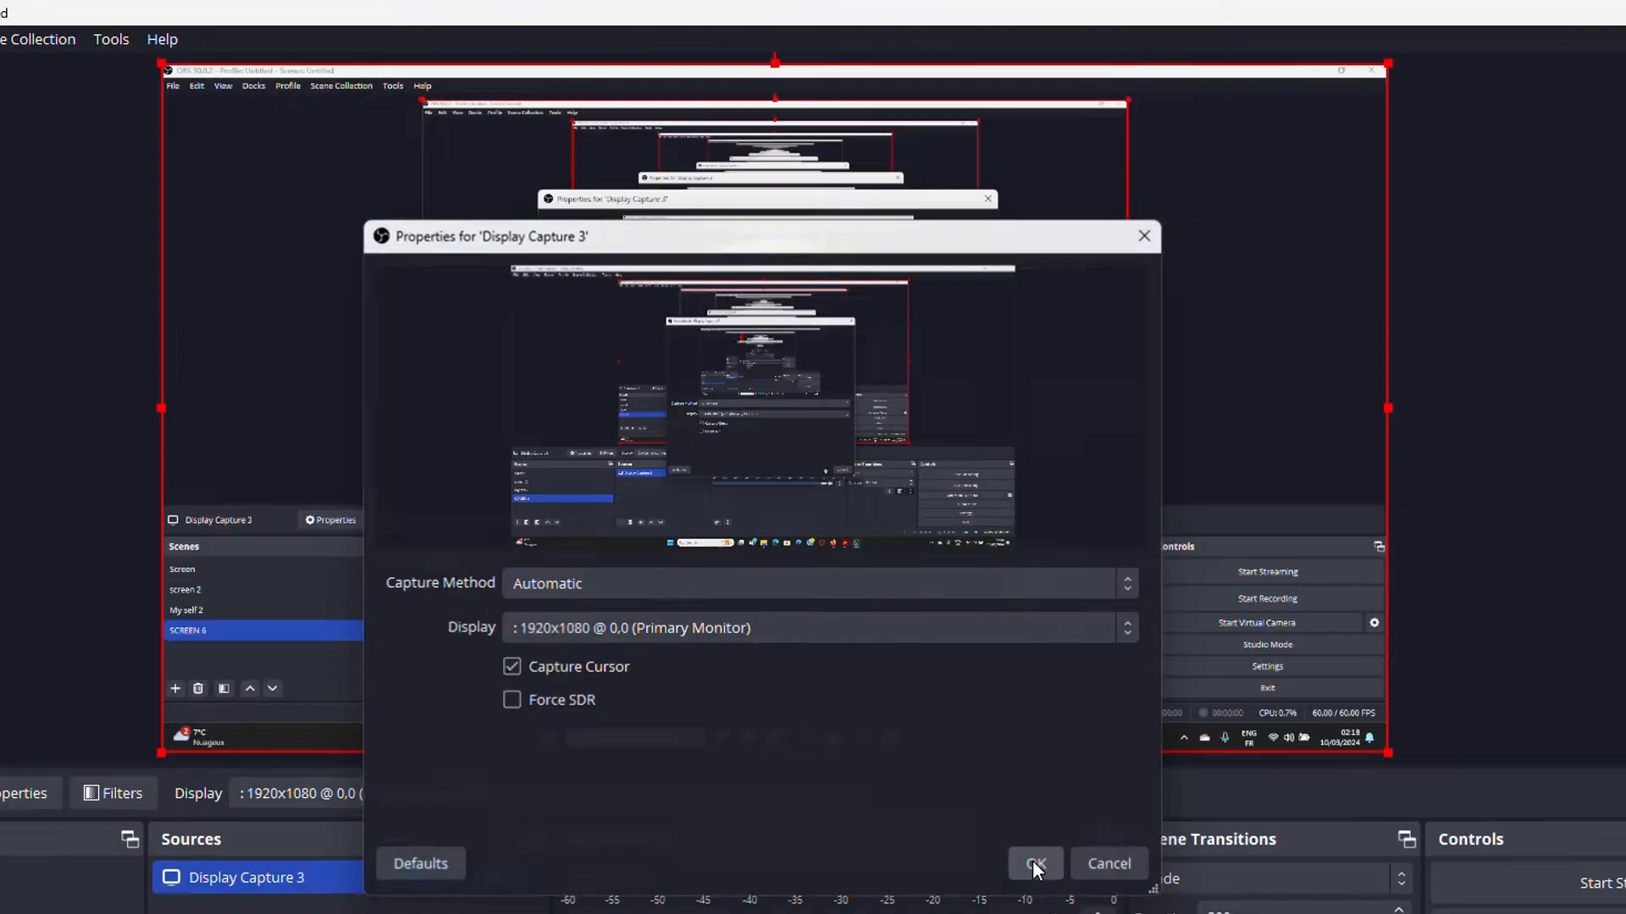
{"action": "left_click", "coordinate": [1035, 862]}
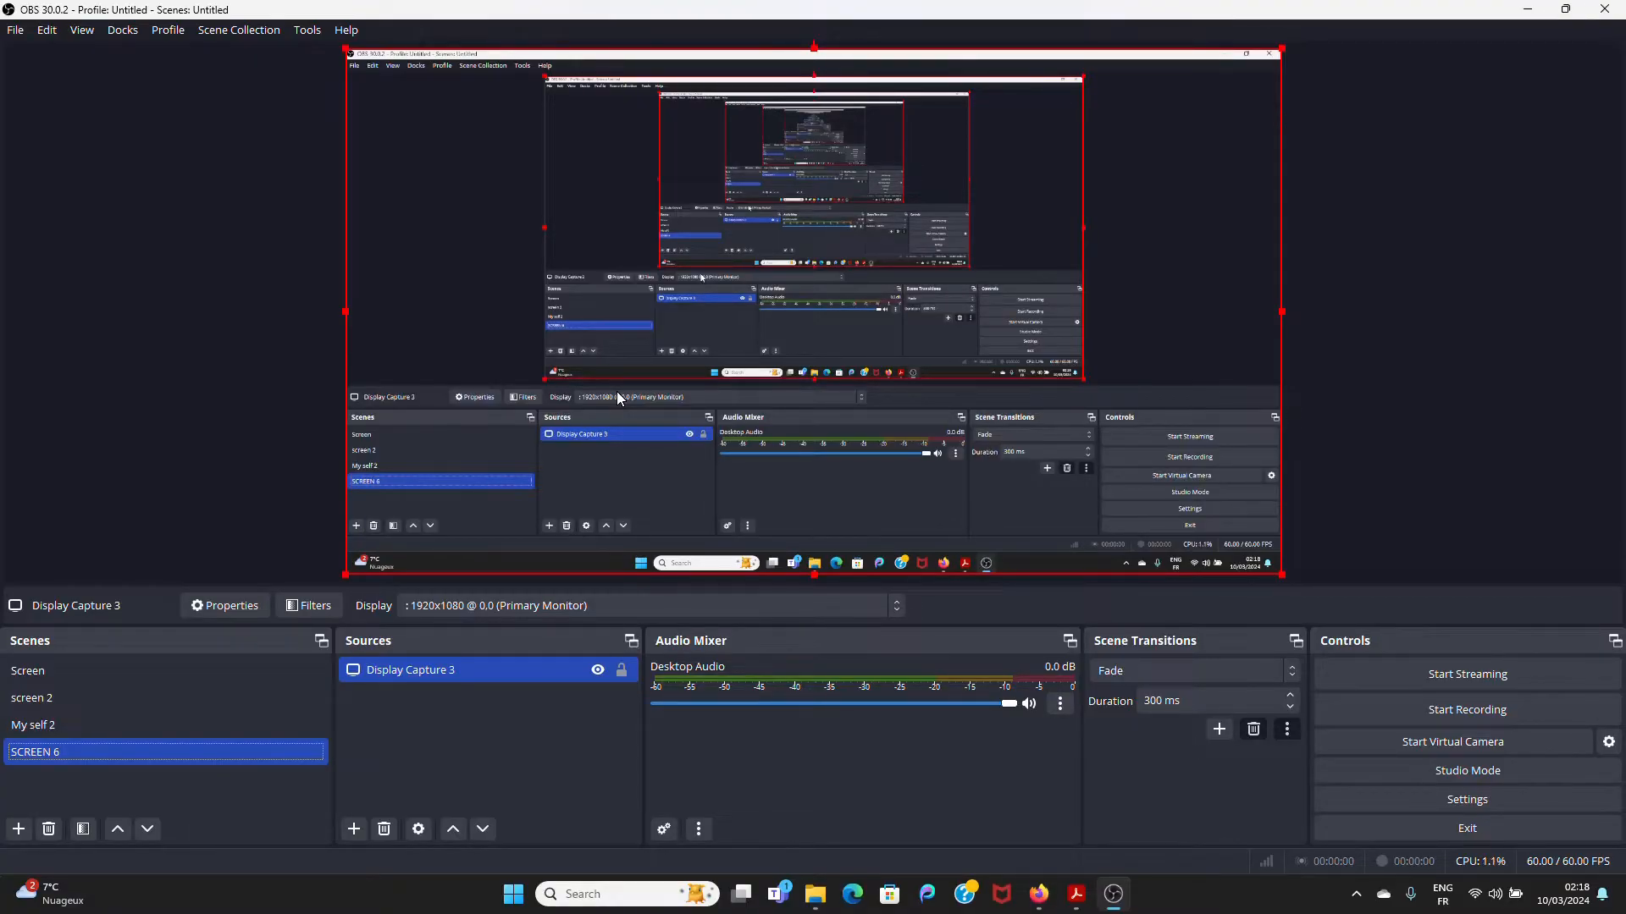
{"action": "left_click", "coordinate": [140, 724], "text": "ctrl"}
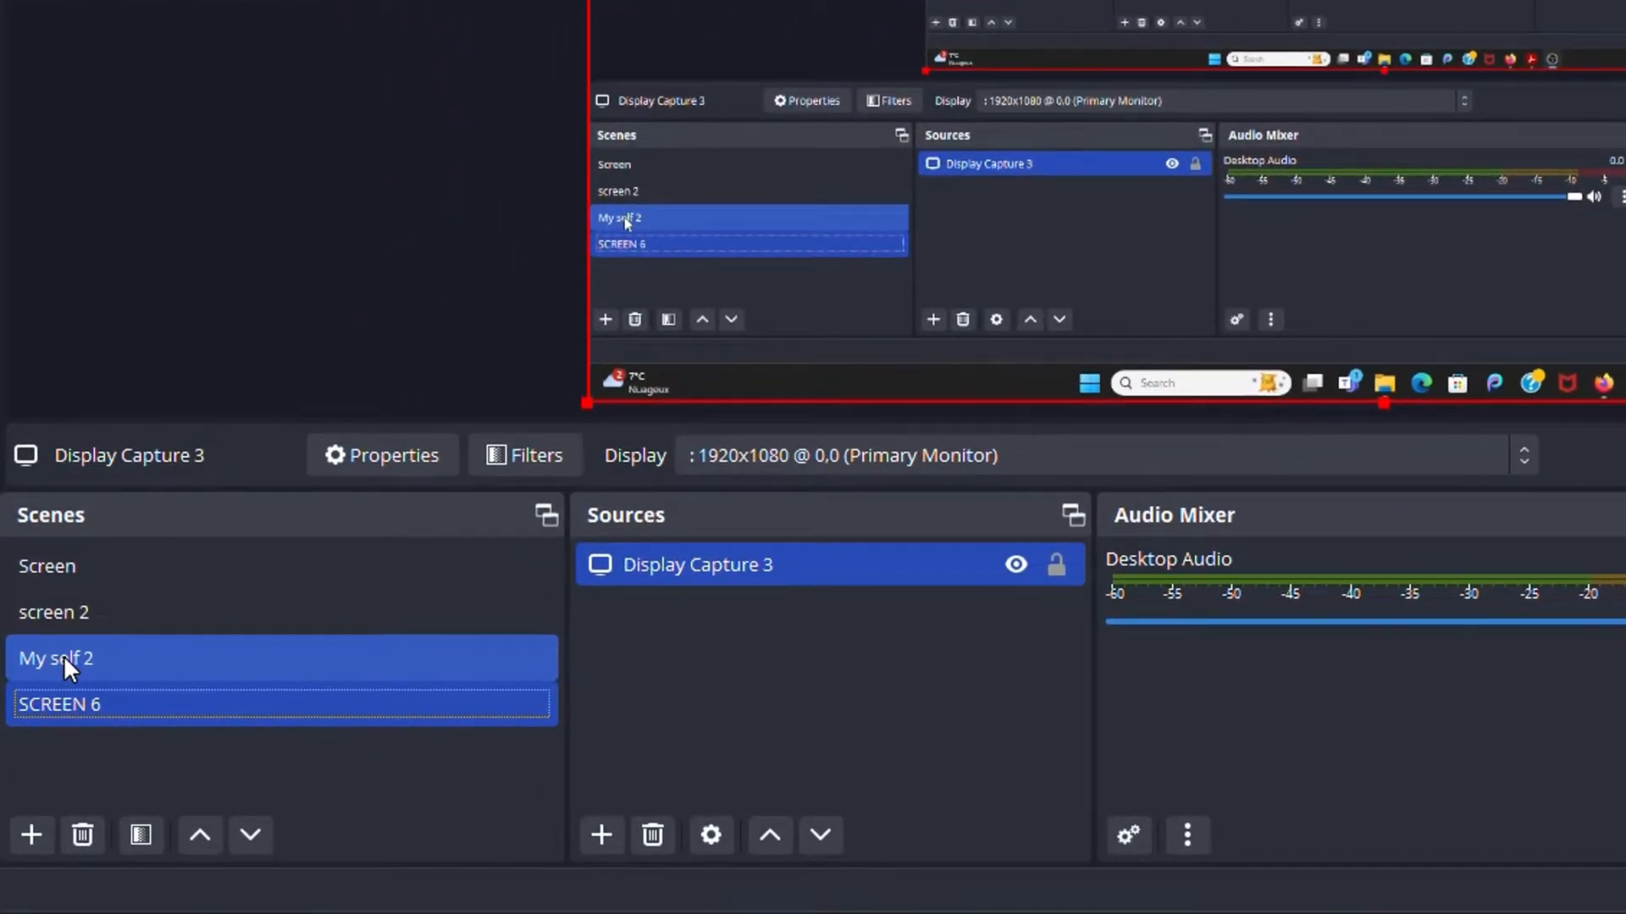
{"action": "left_click", "coordinate": [44, 708], "text": "ctrl"}
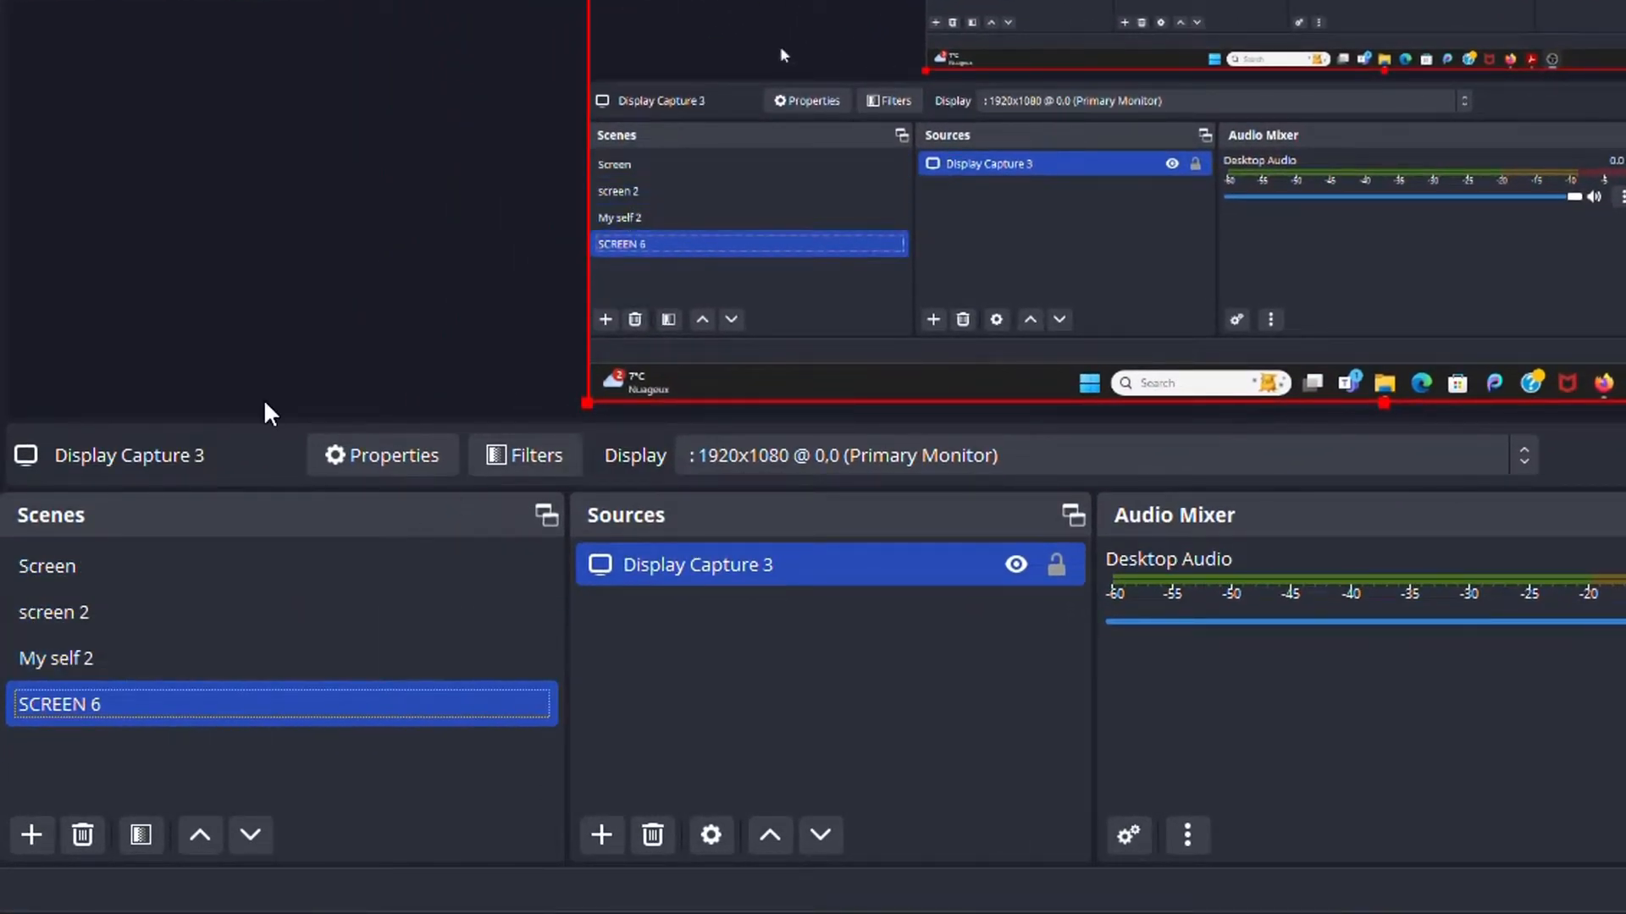
{"action": "left_click", "coordinate": [57, 724], "text": "ctrl"}
{"action": "left_click", "coordinate": [85, 671], "text": "ctrl"}
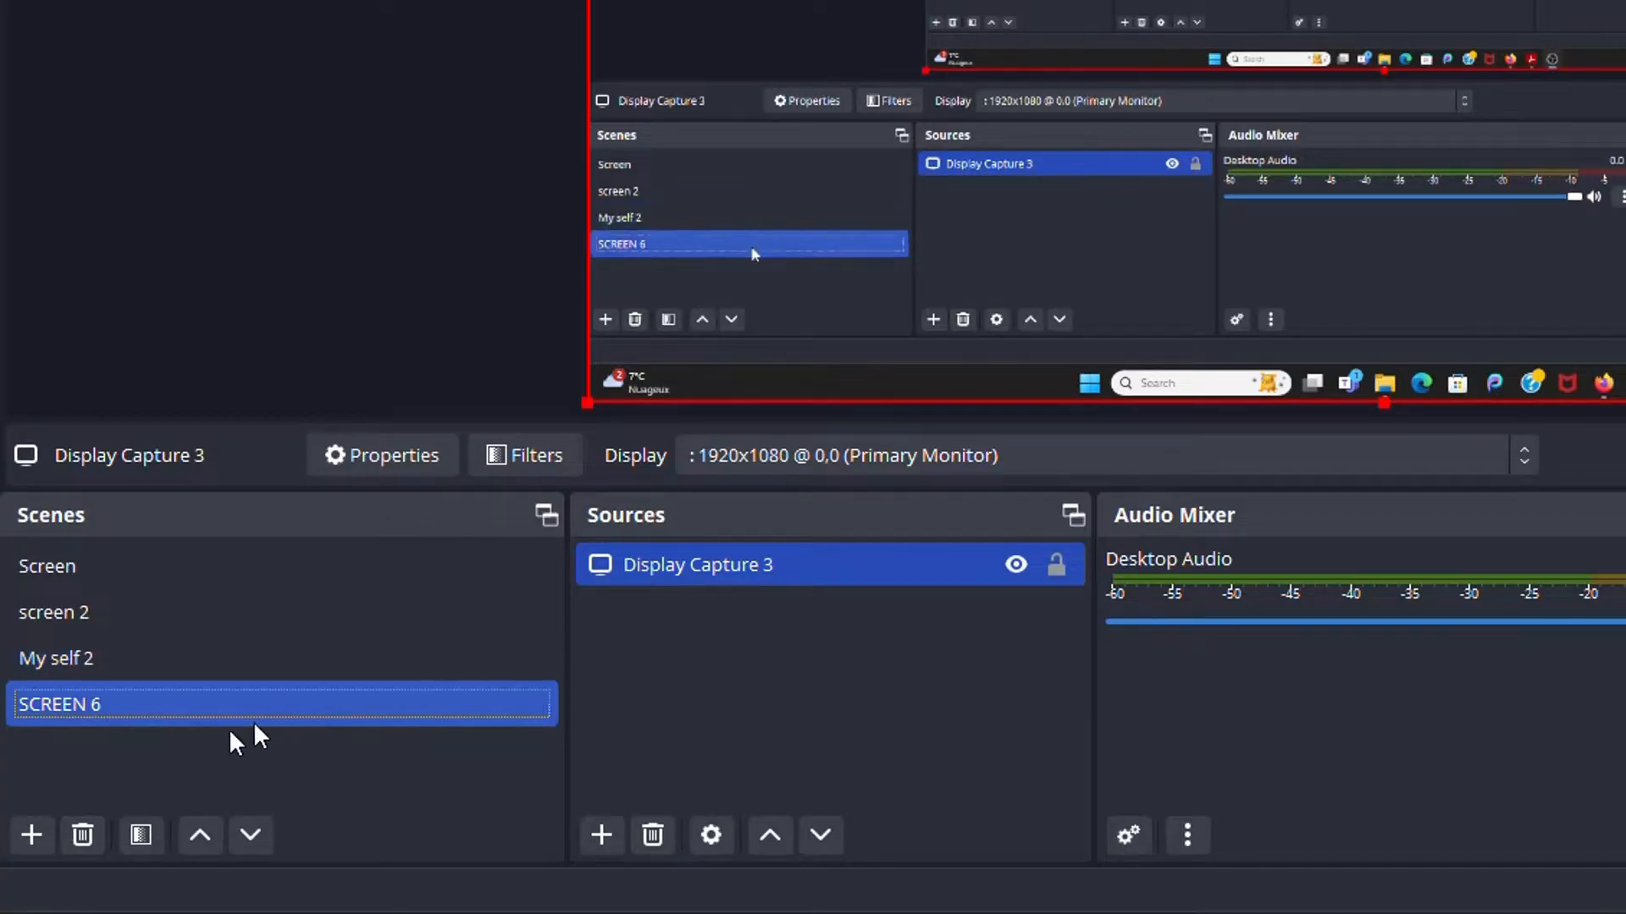
- Add another new scene named "My self 6"
{"action": "left_click", "coordinate": [31, 834]}
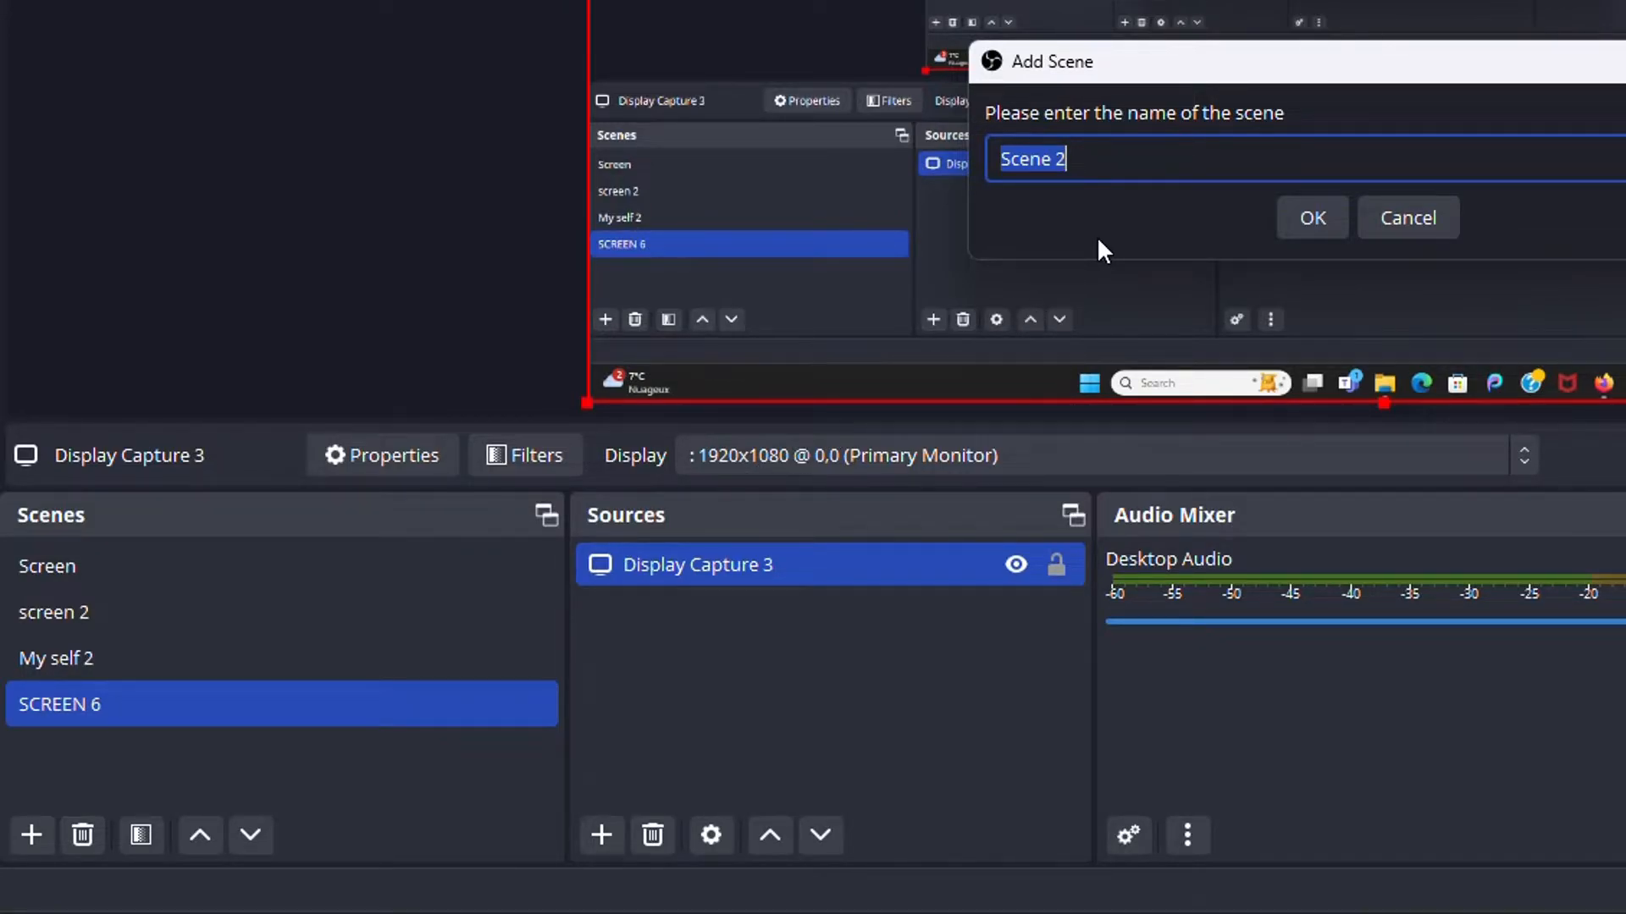
{"action": "type", "text": "my"}
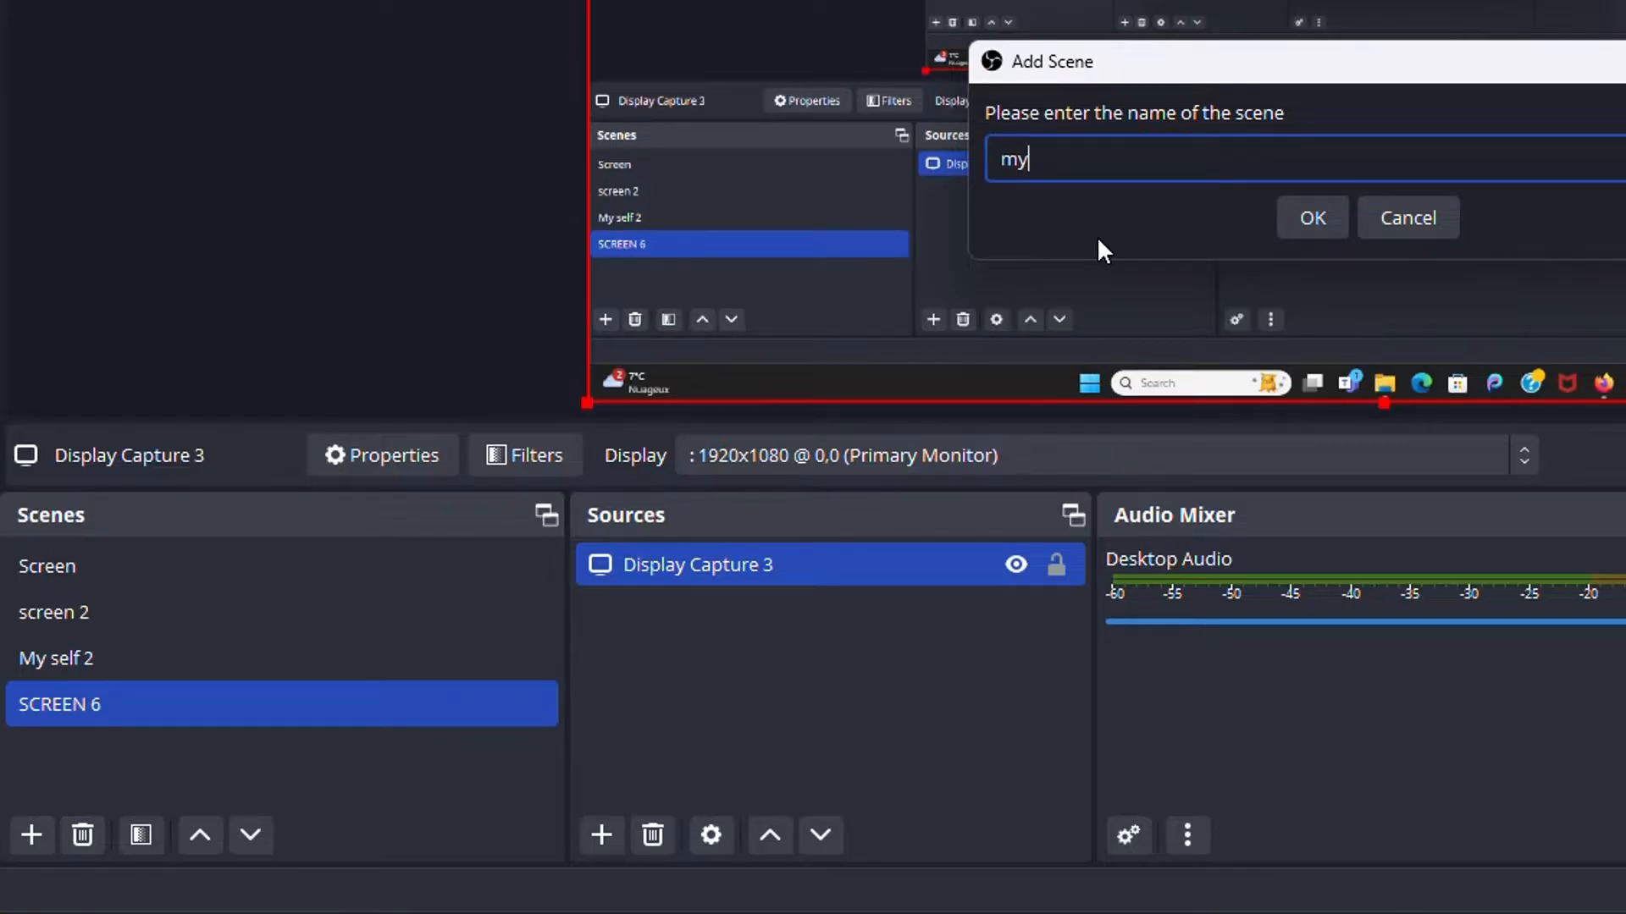
{"action": "key", "text": "BackSpace"}
{"action": "key", "text": "BackSpace"}
{"action": "type", "text": "My self 6"}
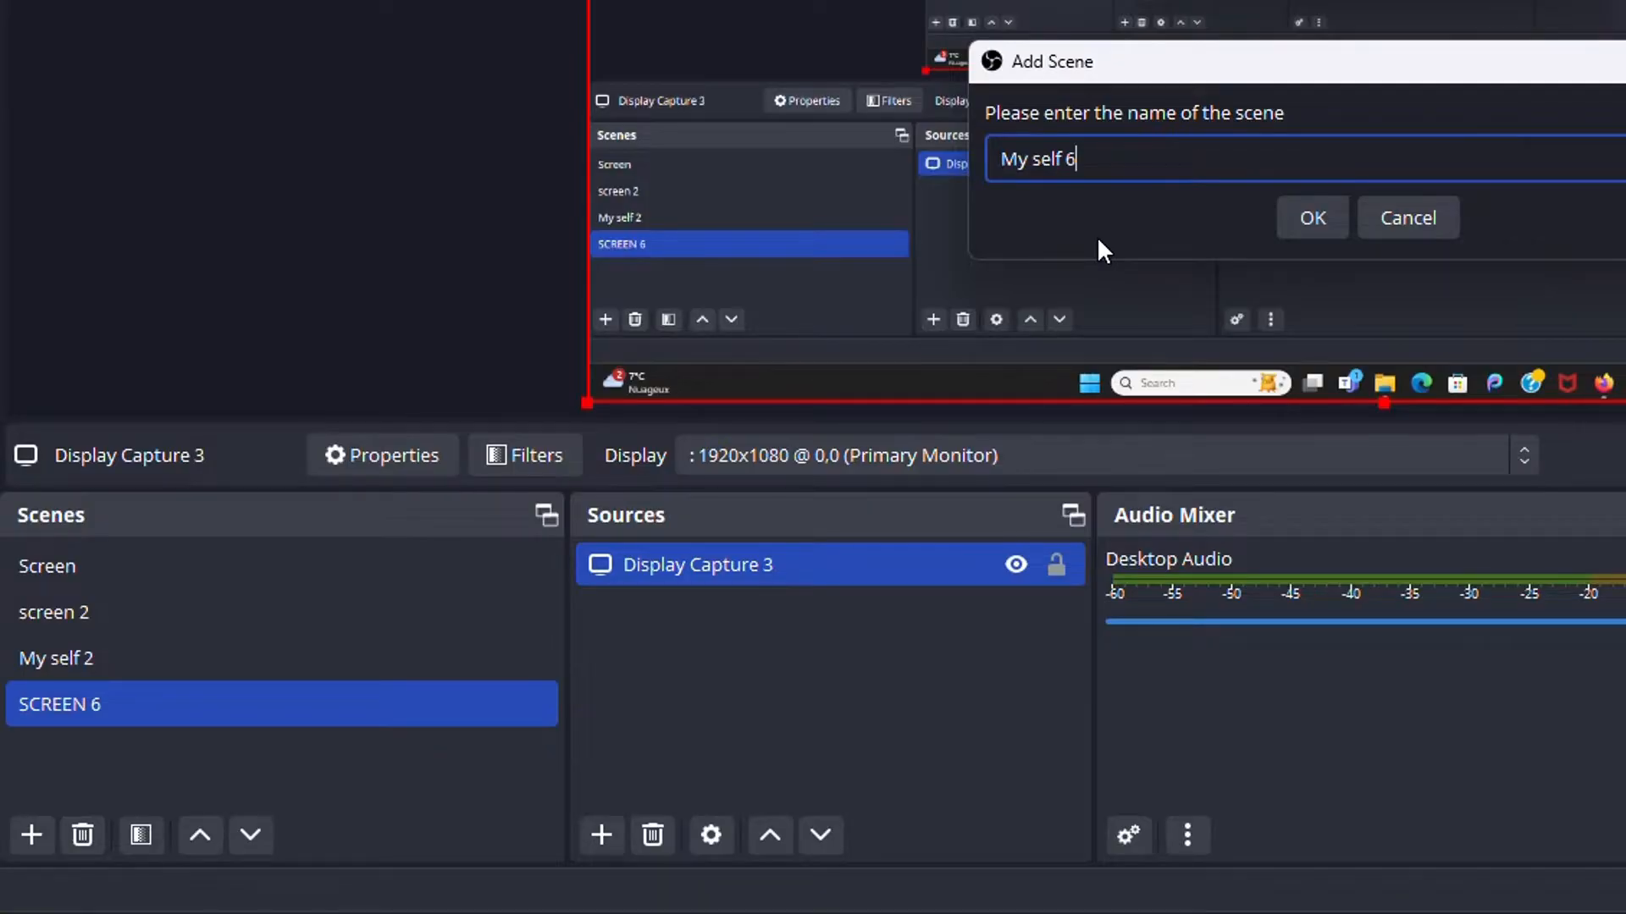
{"action": "left_click", "coordinate": [1312, 218]}
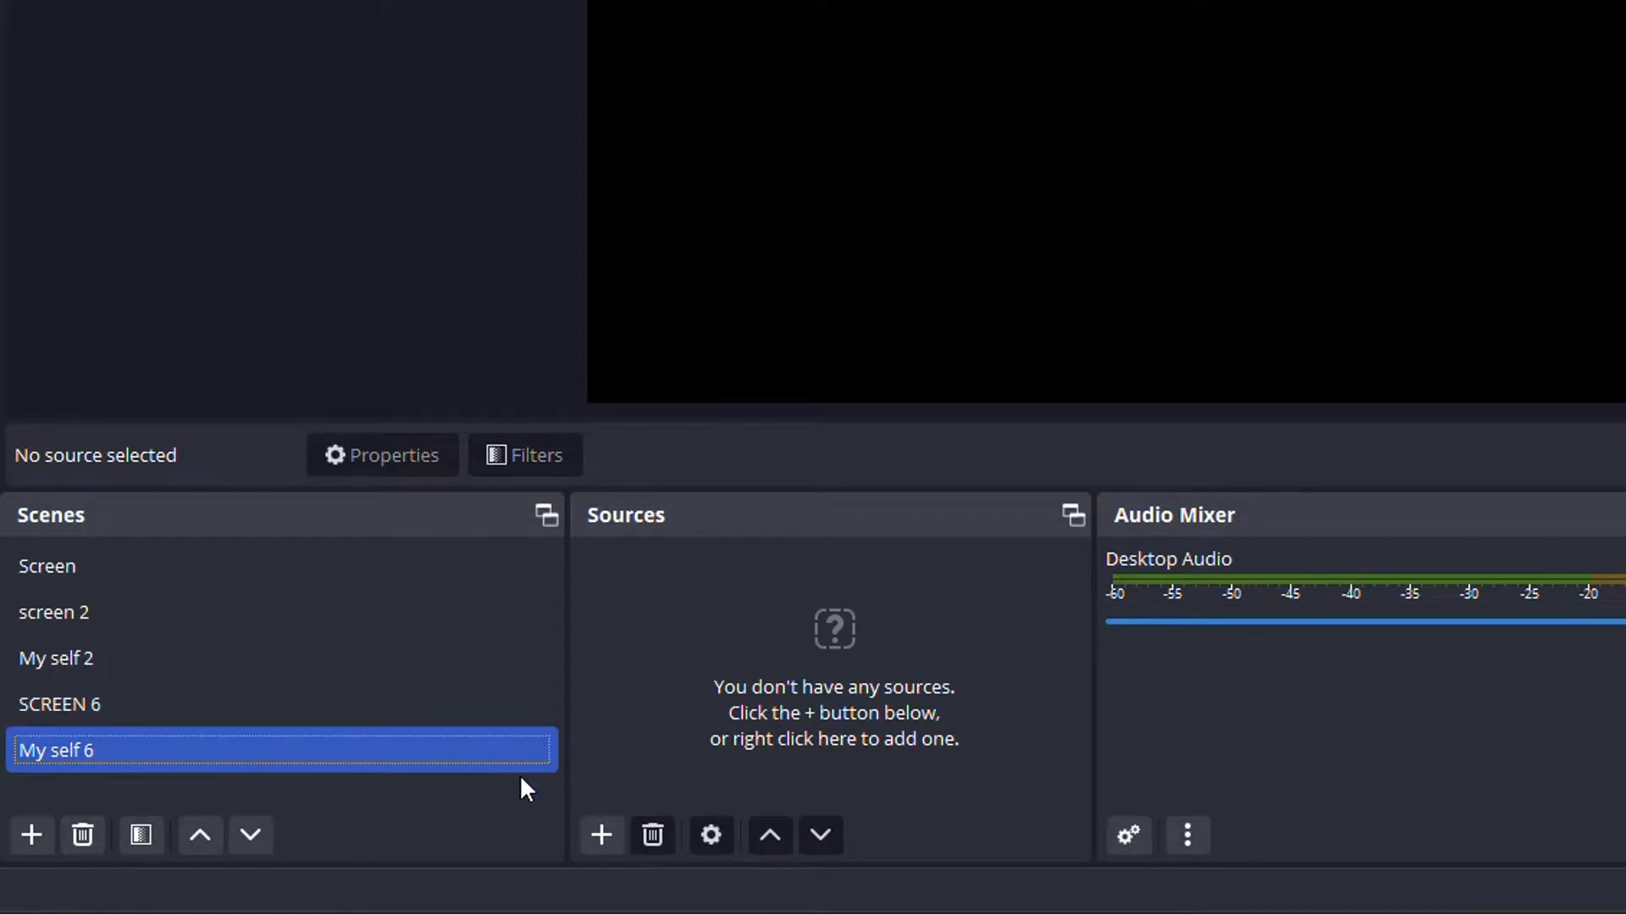
- Remove the old "My self 2" scene from the scene list
{"action": "left_click", "coordinate": [605, 841]}
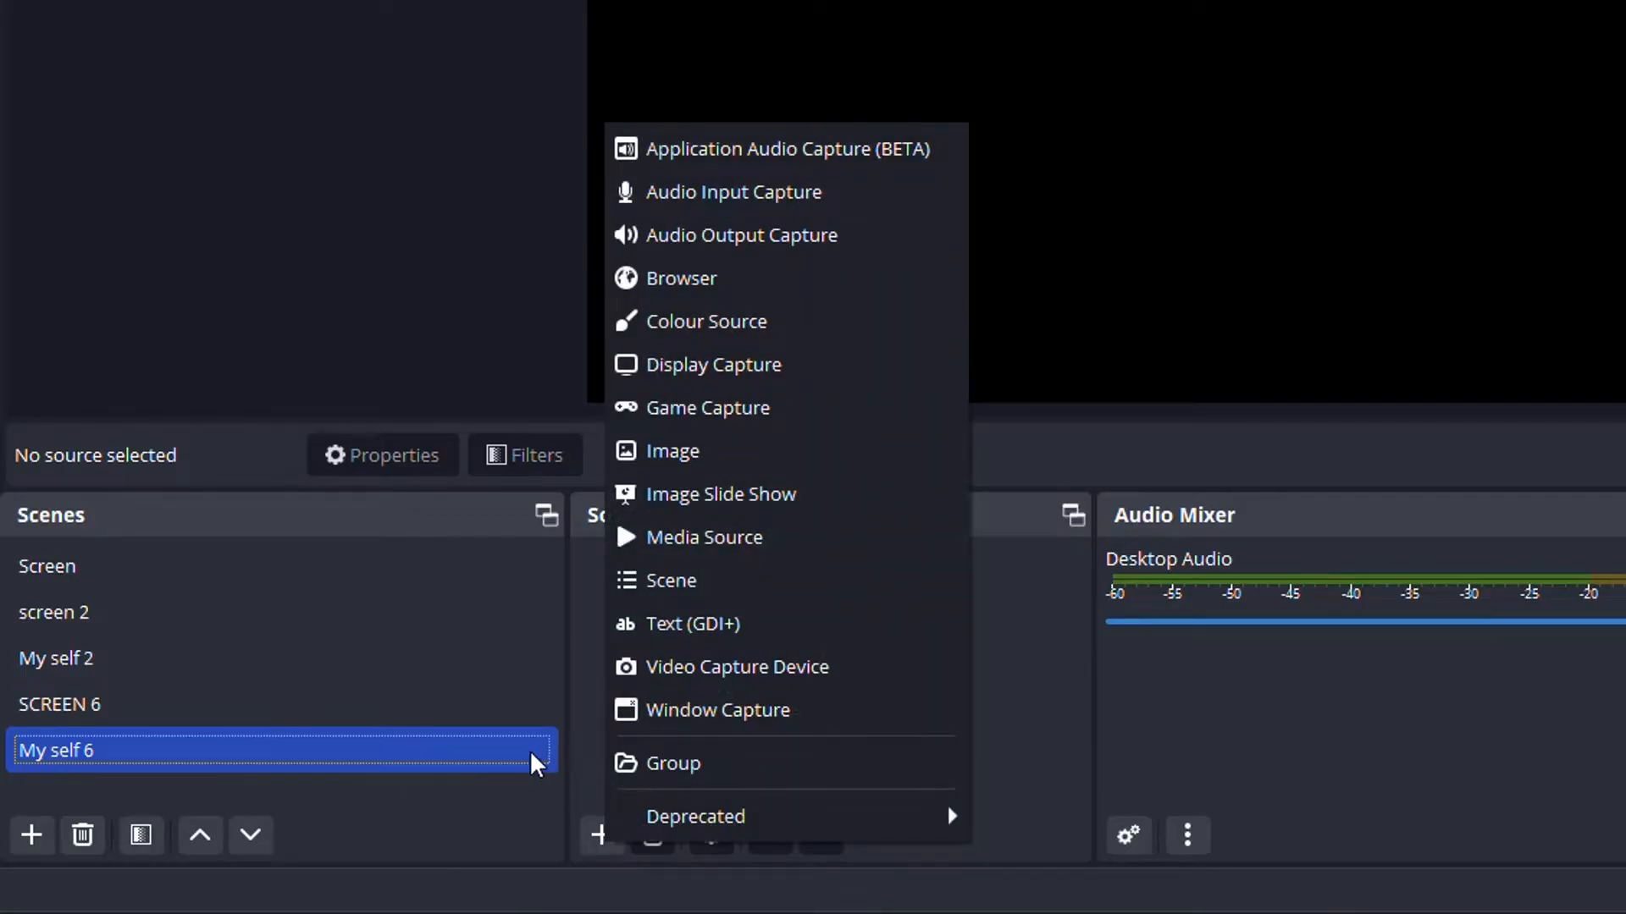
{"action": "left_click", "coordinate": [530, 750]}
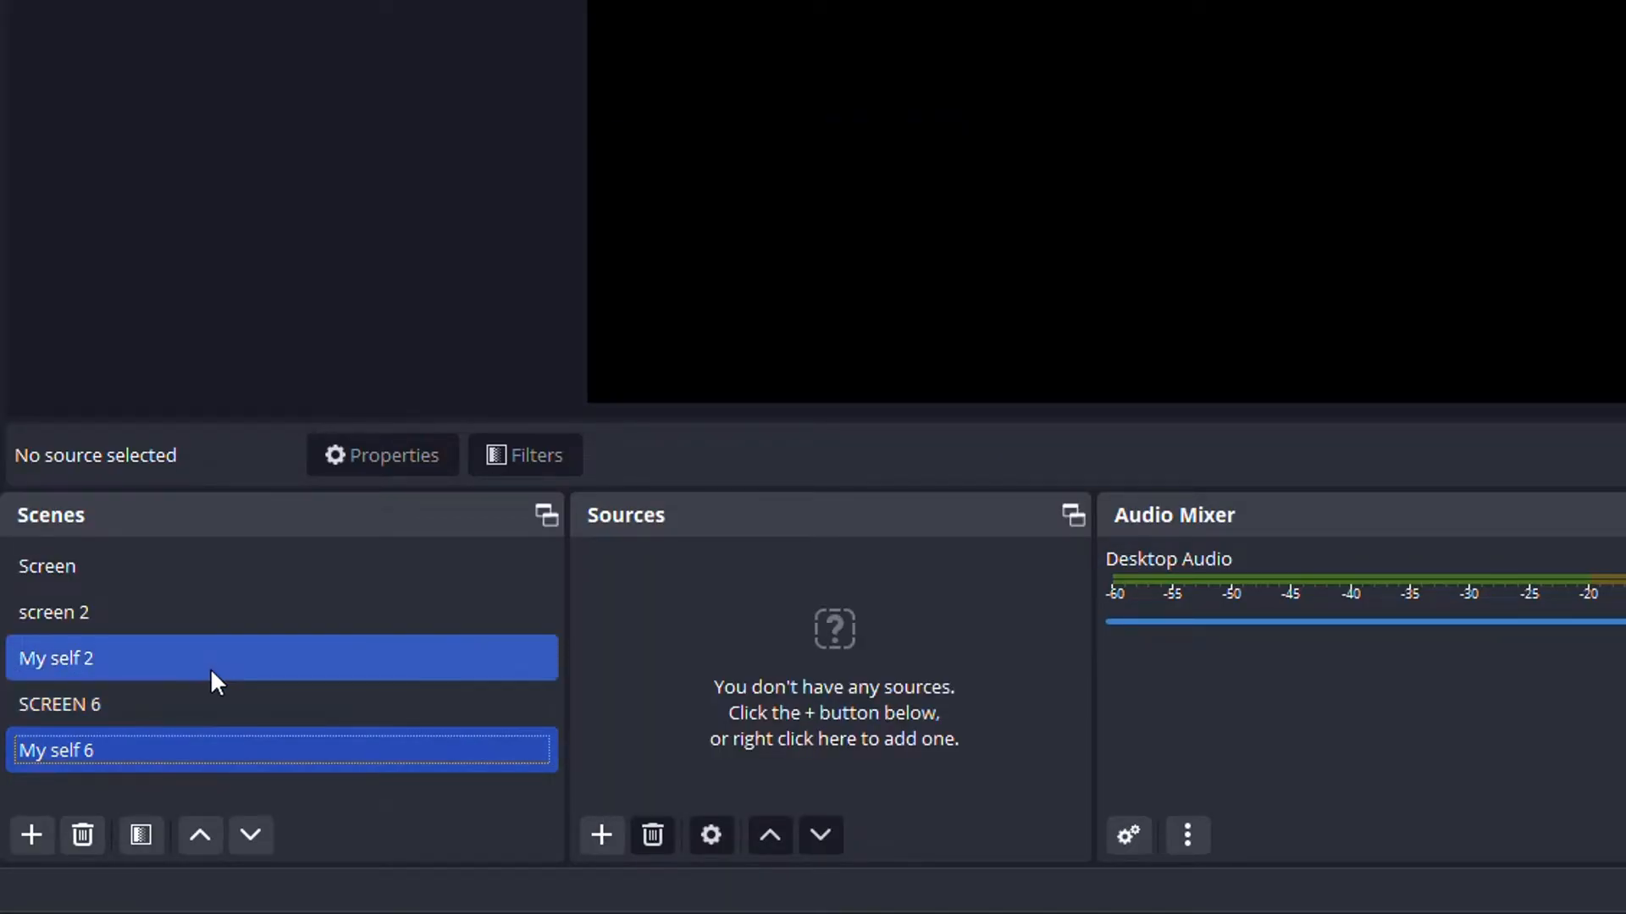
{"action": "left_click", "coordinate": [210, 668]}
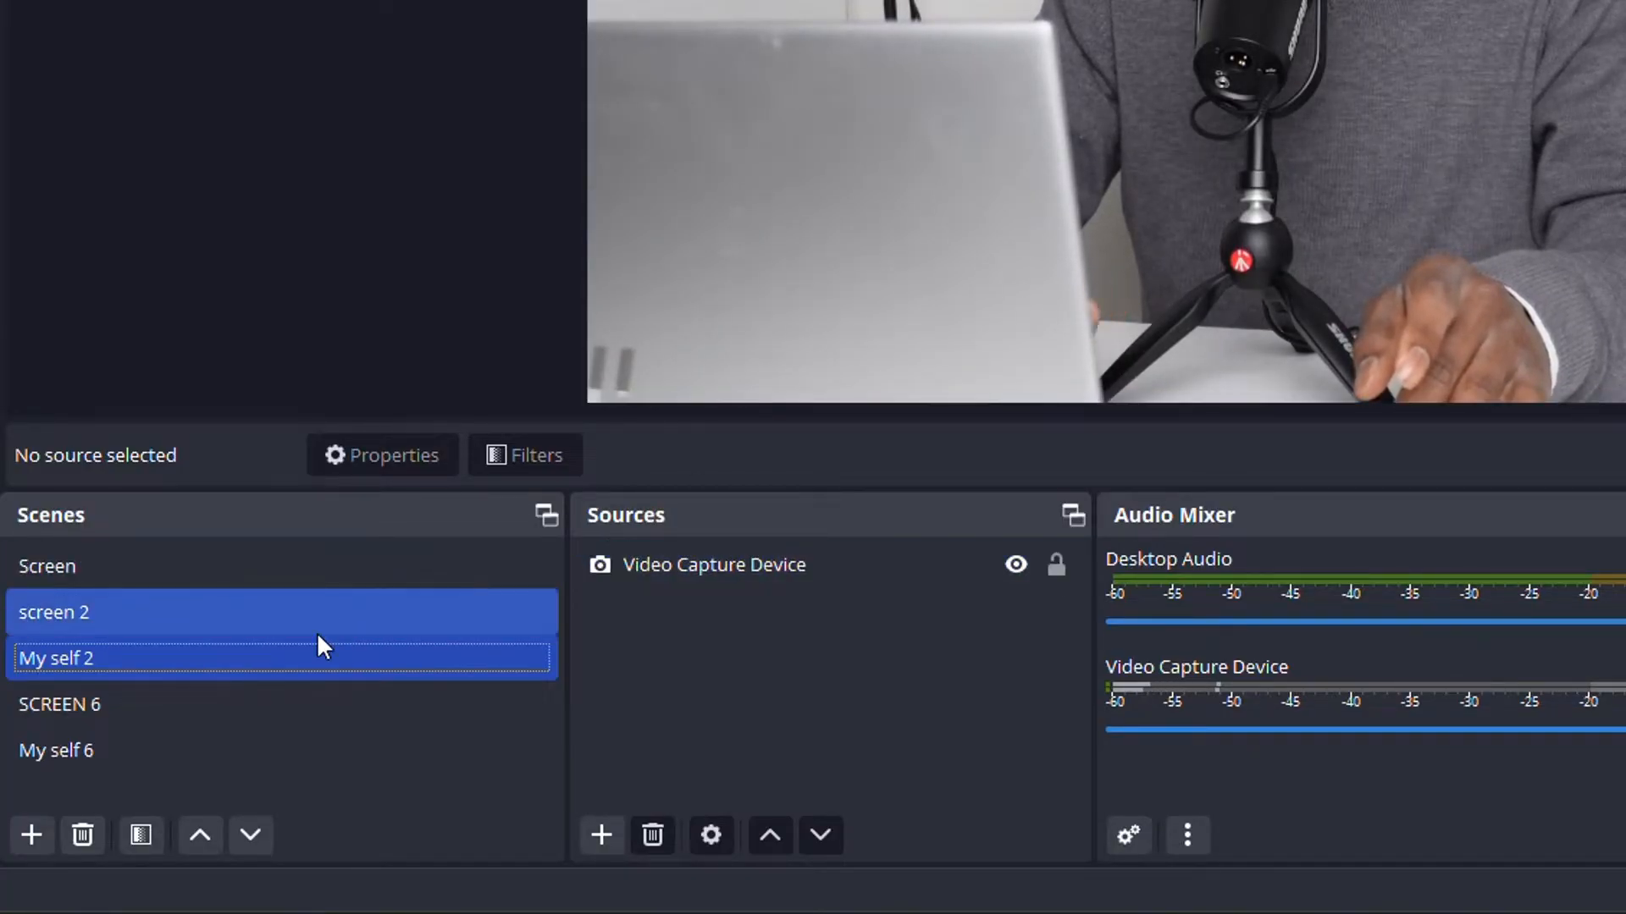
{"action": "right_click", "coordinate": [270, 660]}
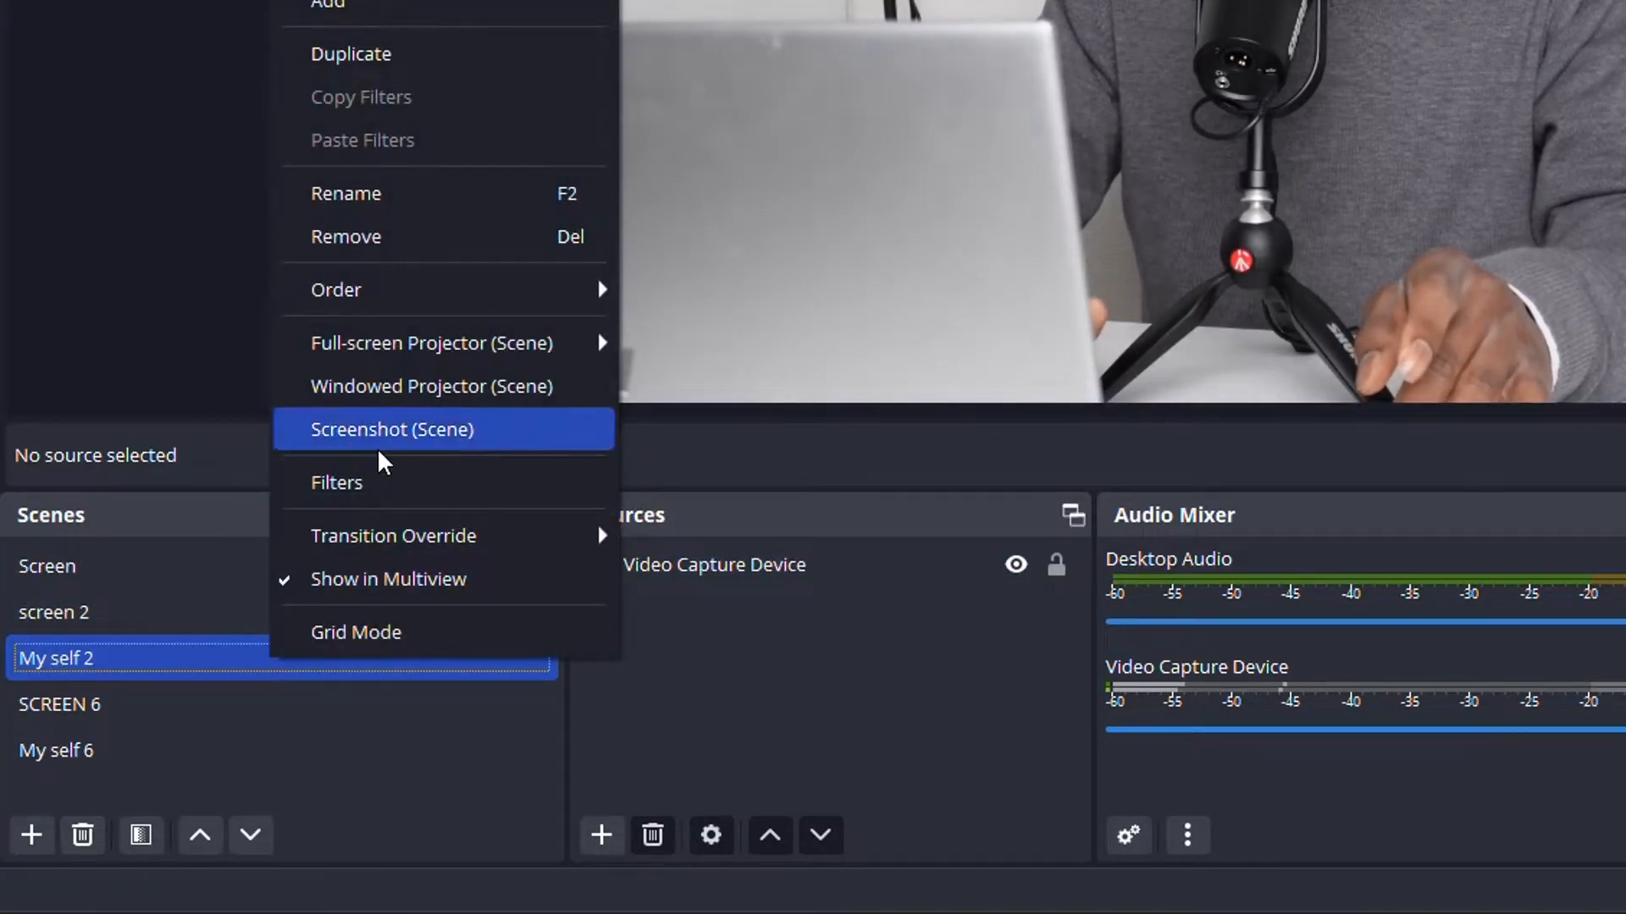
{"action": "right_click", "coordinate": [152, 666]}
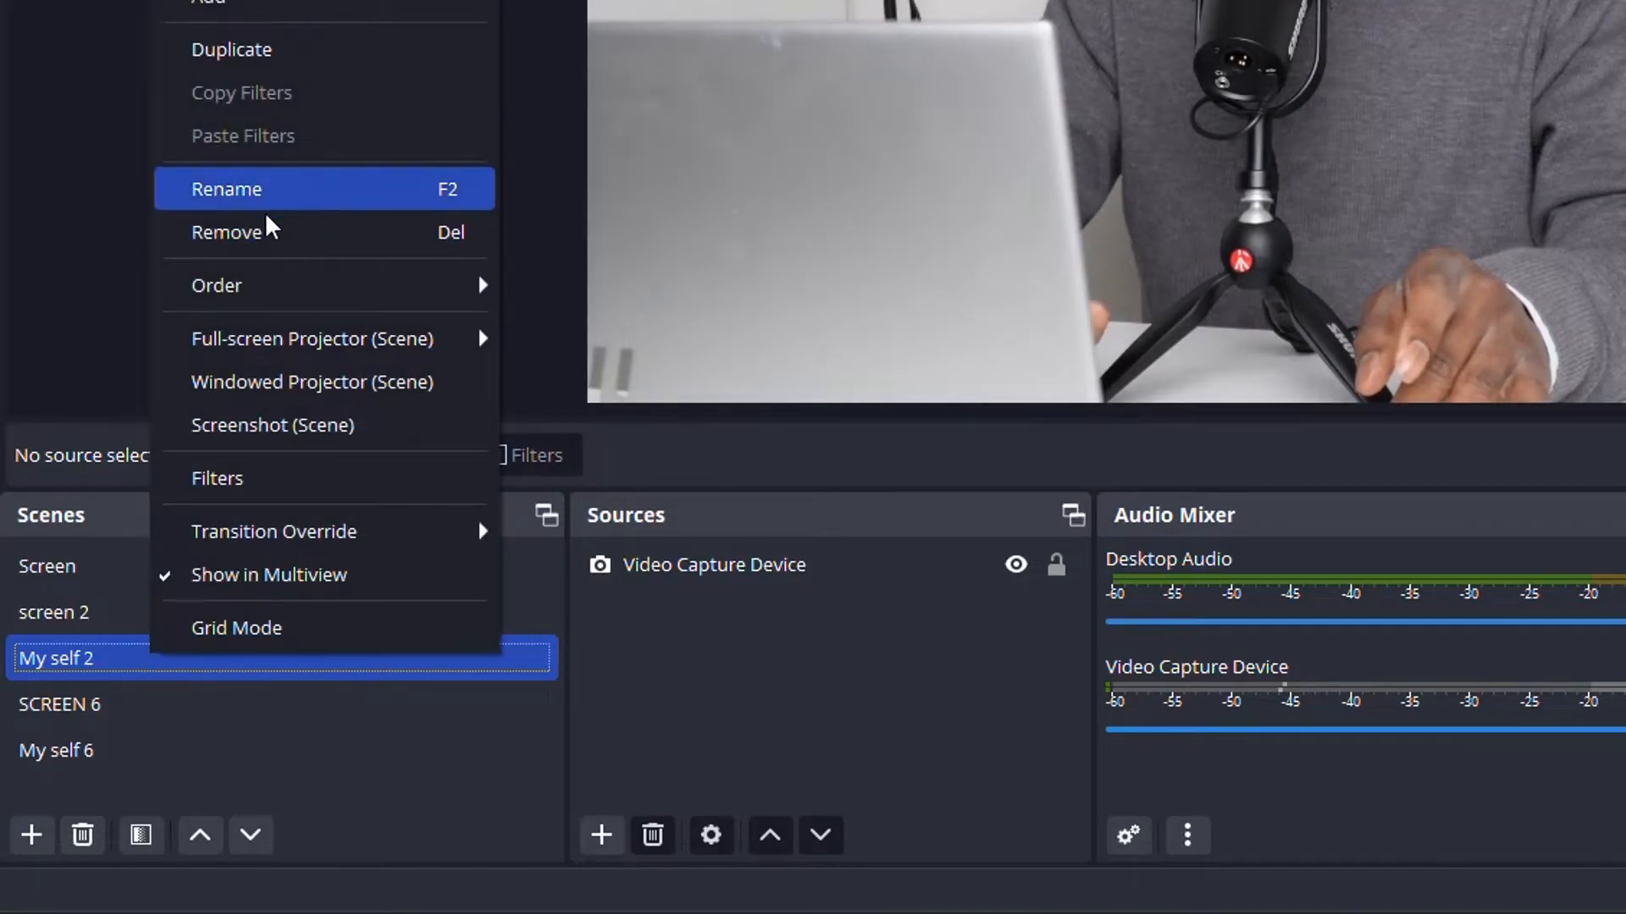
{"action": "left_click", "coordinate": [268, 237]}
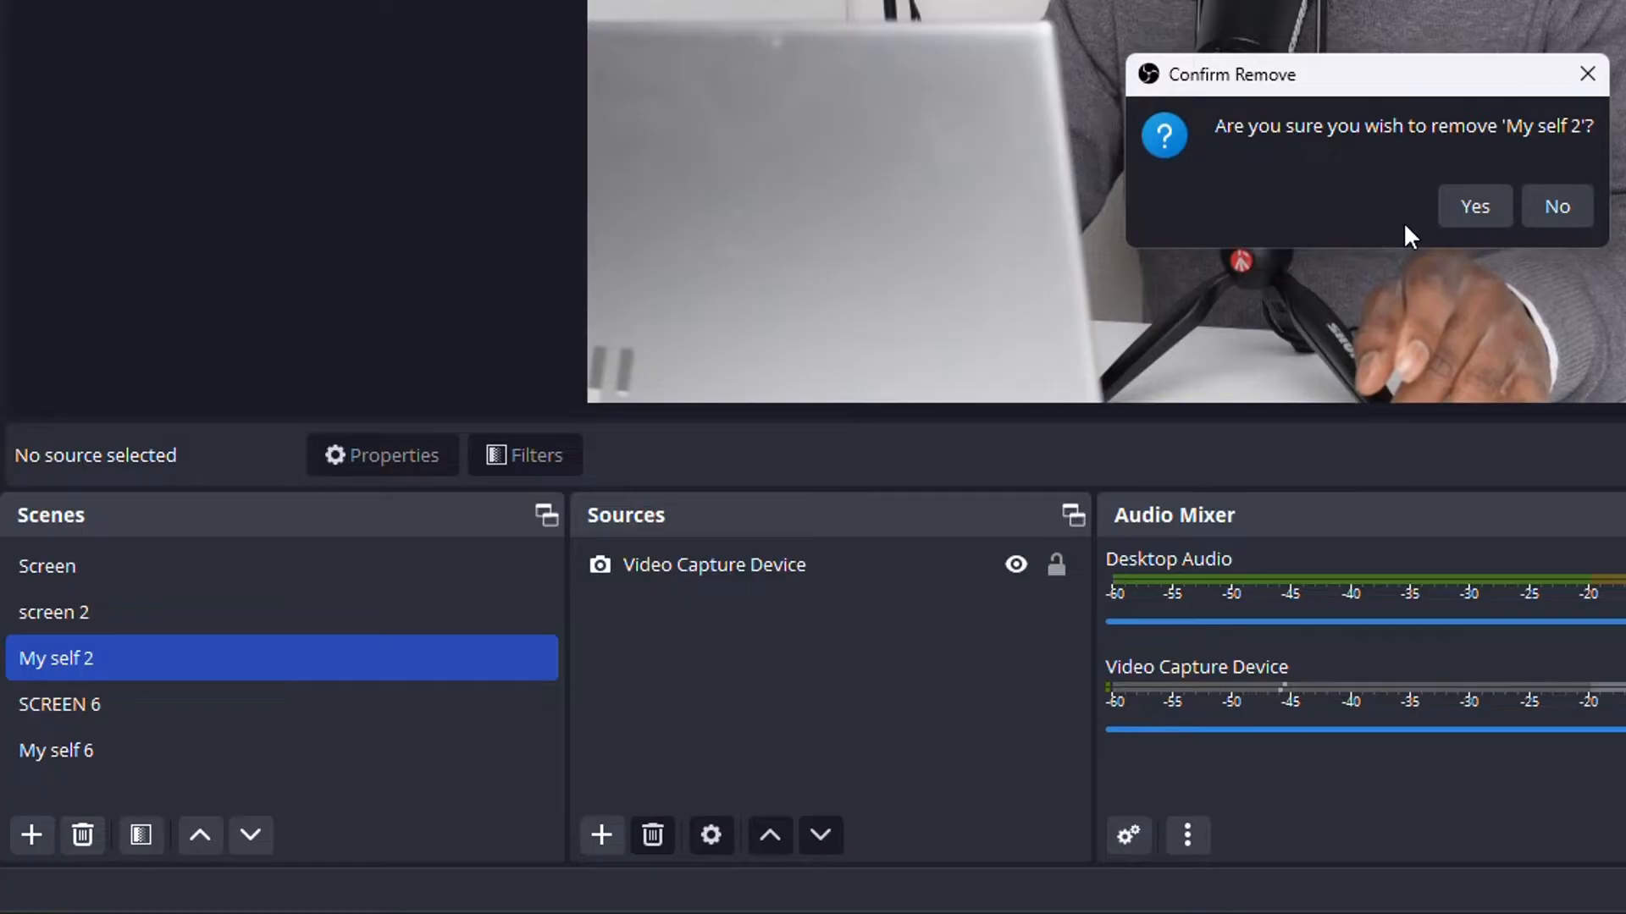
{"action": "left_click", "coordinate": [1466, 207]}
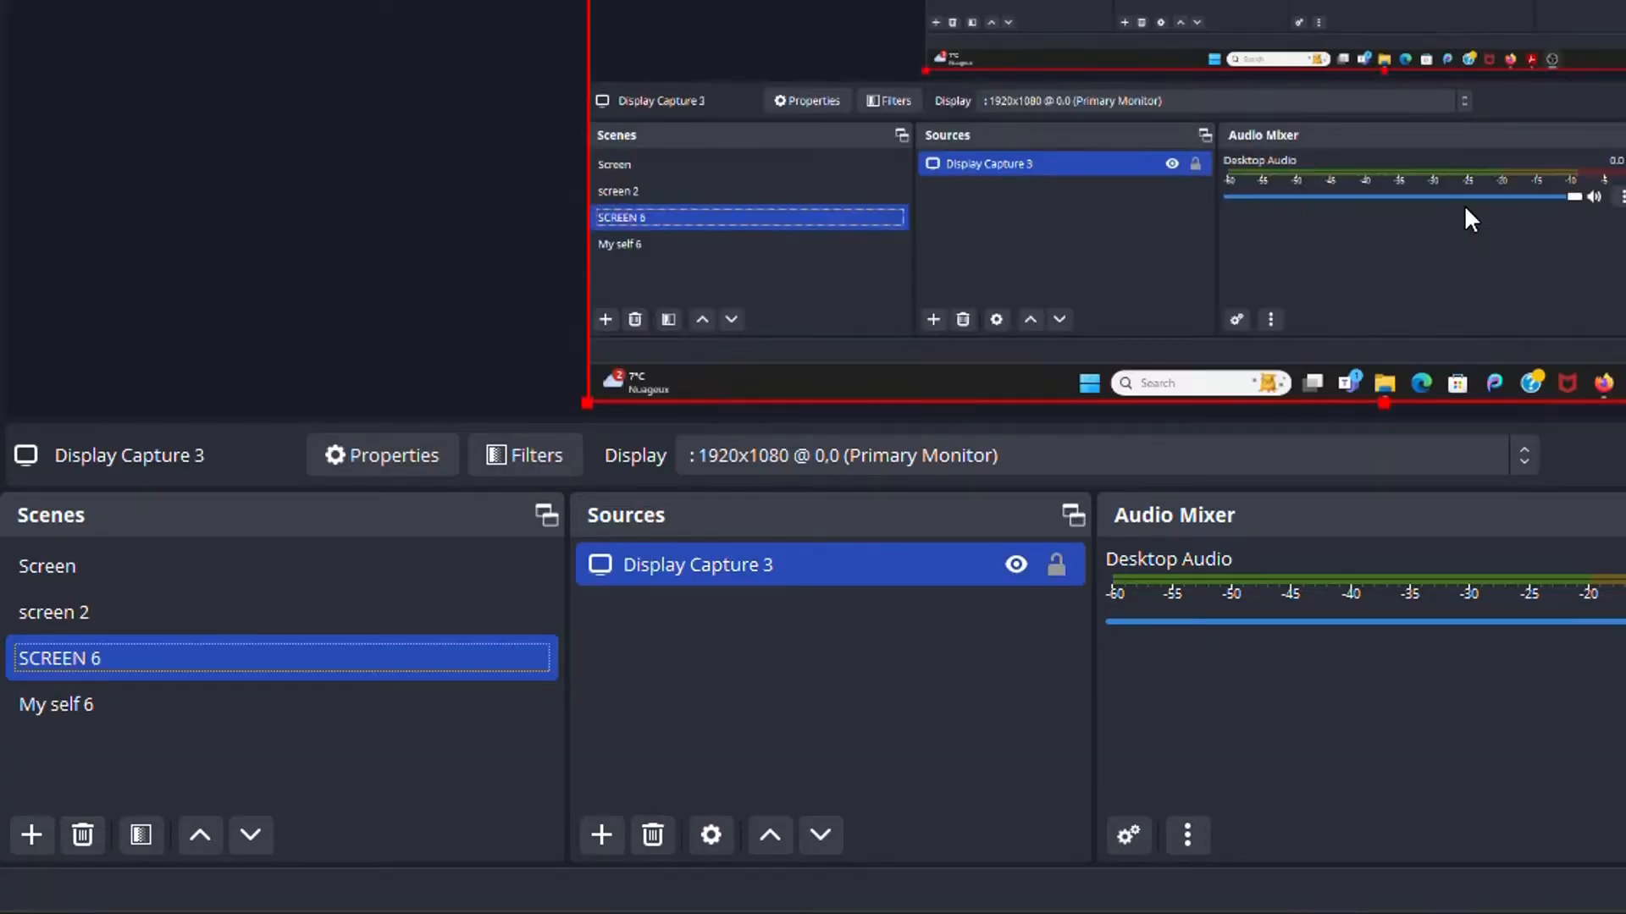
- Add a new Video Capture Device source to the My self 6 scene, keeping the default name and choosing Cam Link 4K as the device
{"action": "left_click", "coordinate": [192, 718]}
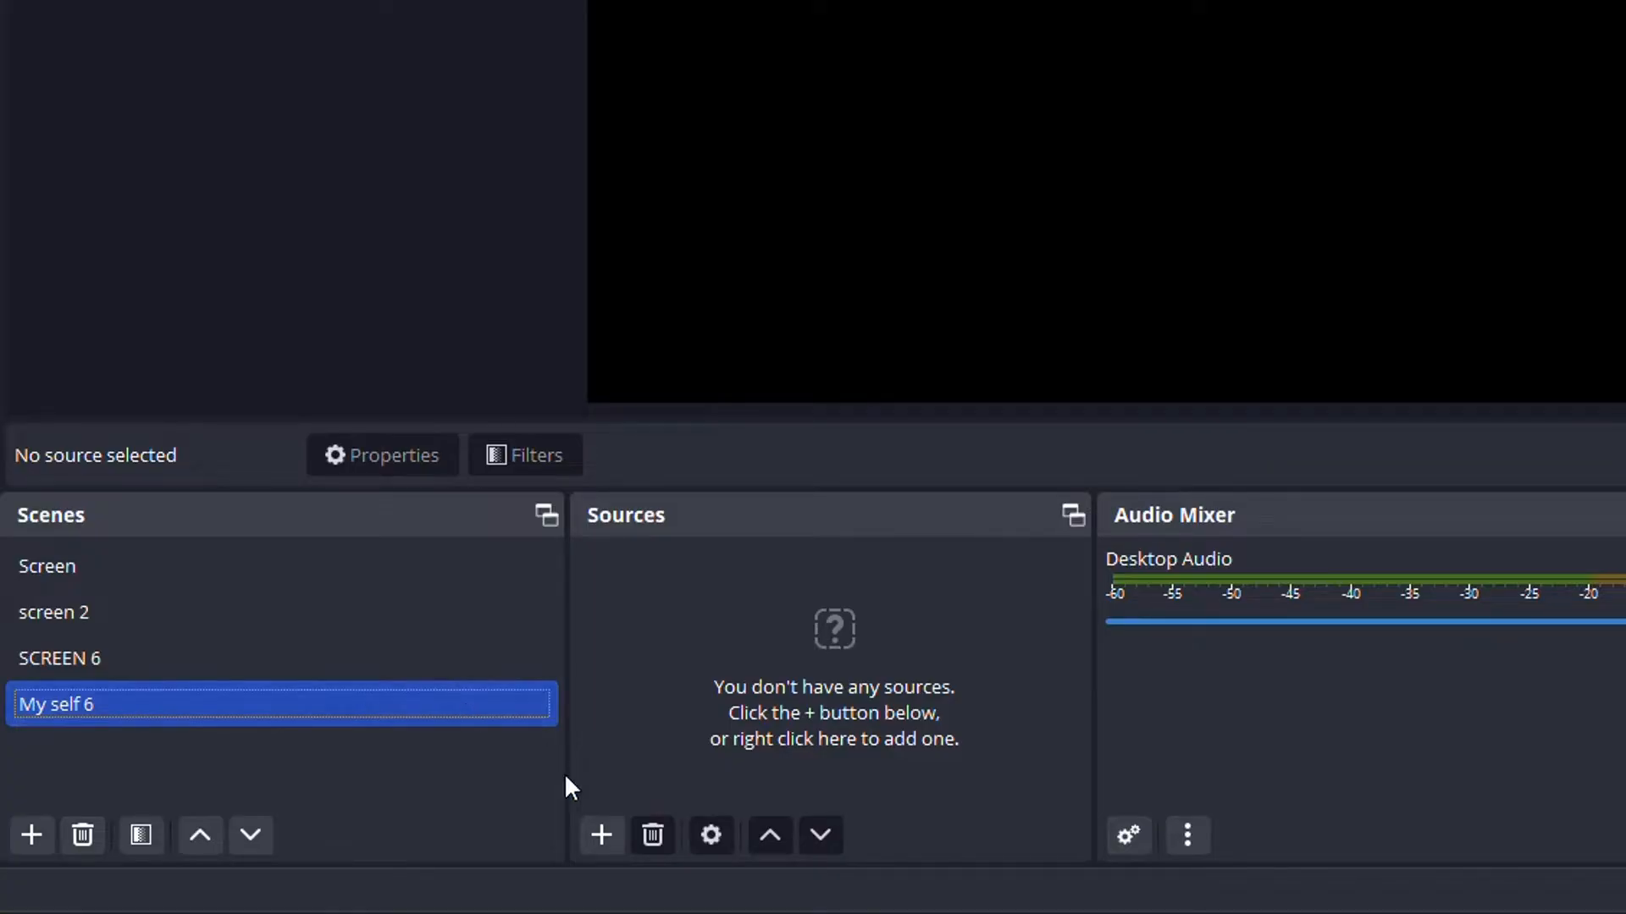
{"action": "left_click", "coordinate": [592, 849]}
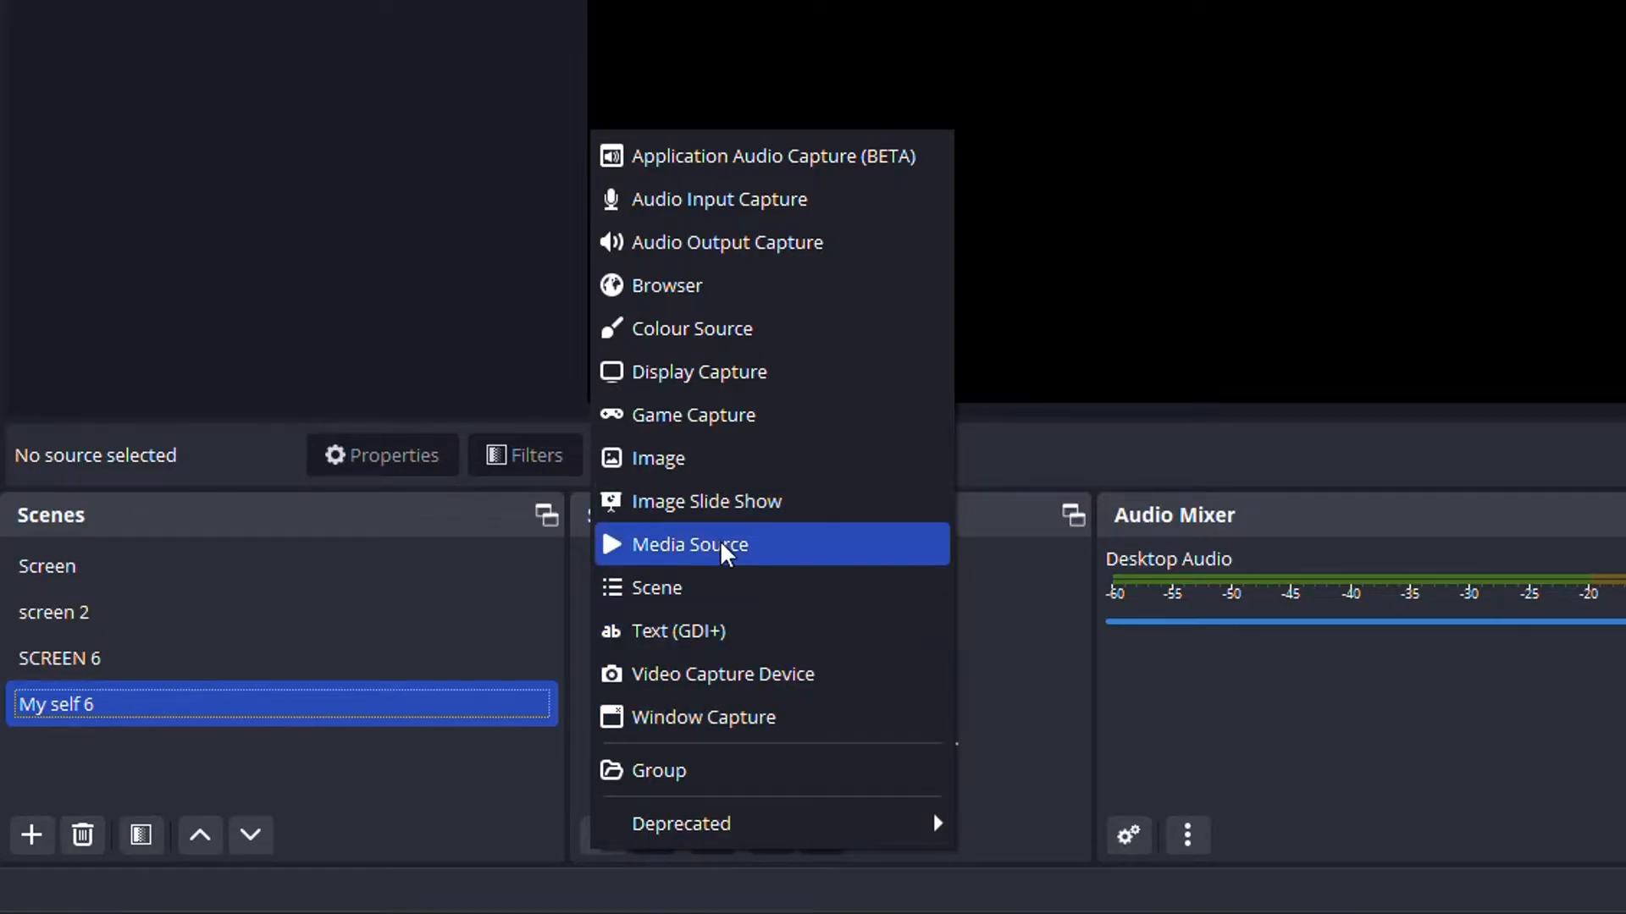
{"action": "left_click", "coordinate": [698, 683]}
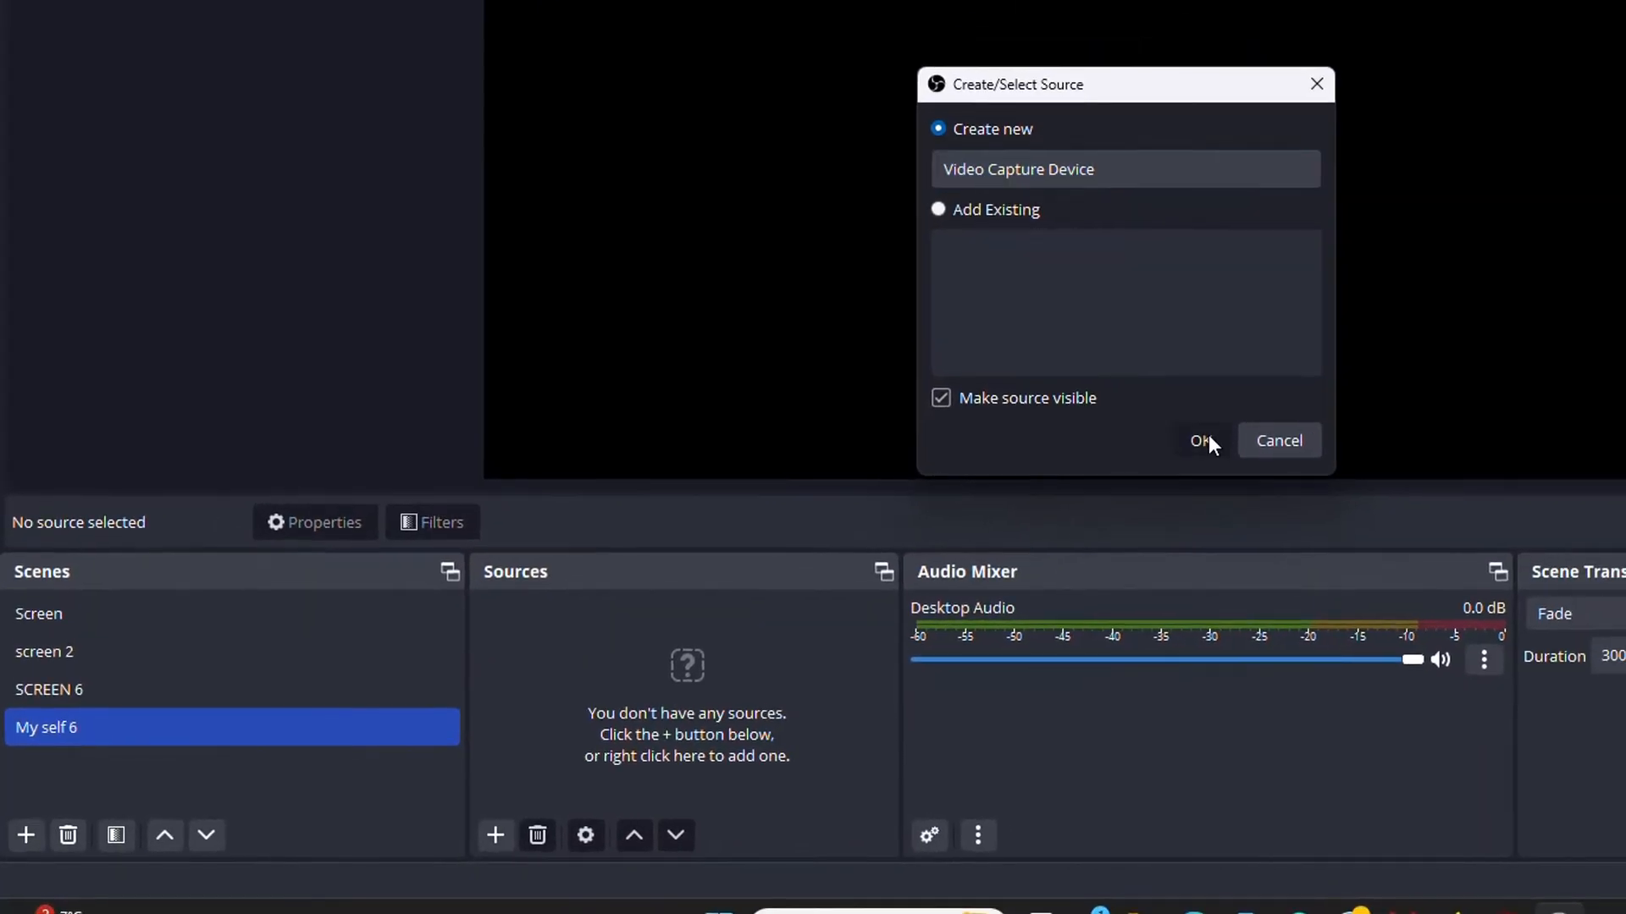
{"action": "left_click", "coordinate": [1294, 411]}
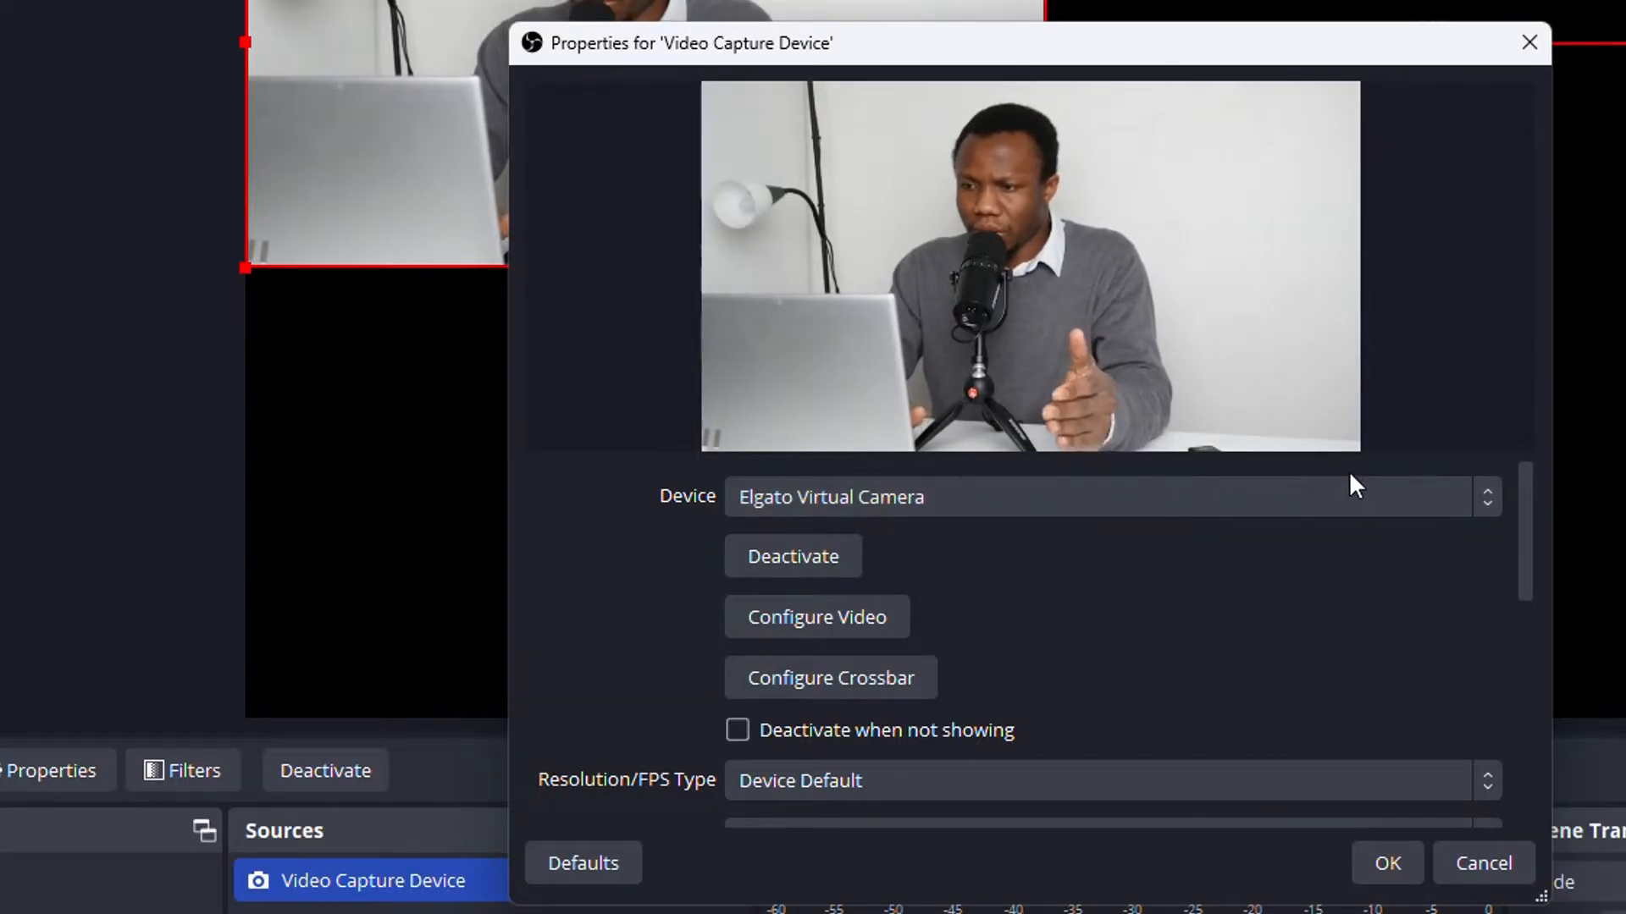
{"action": "left_click", "coordinate": [1354, 496]}
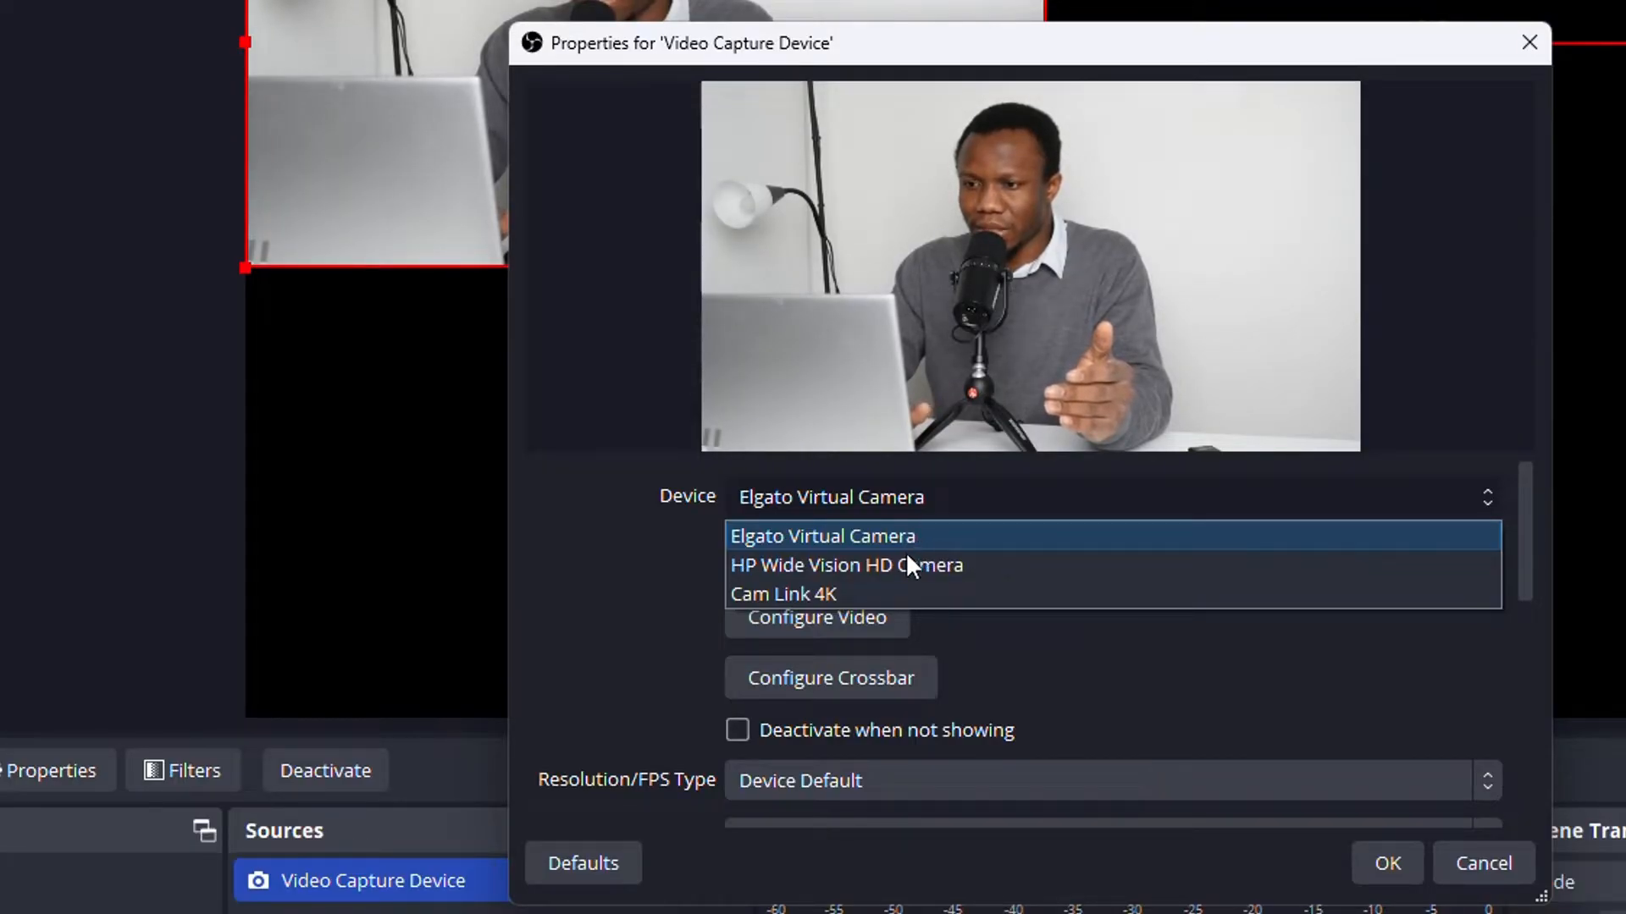
{"action": "left_click", "coordinate": [875, 593]}
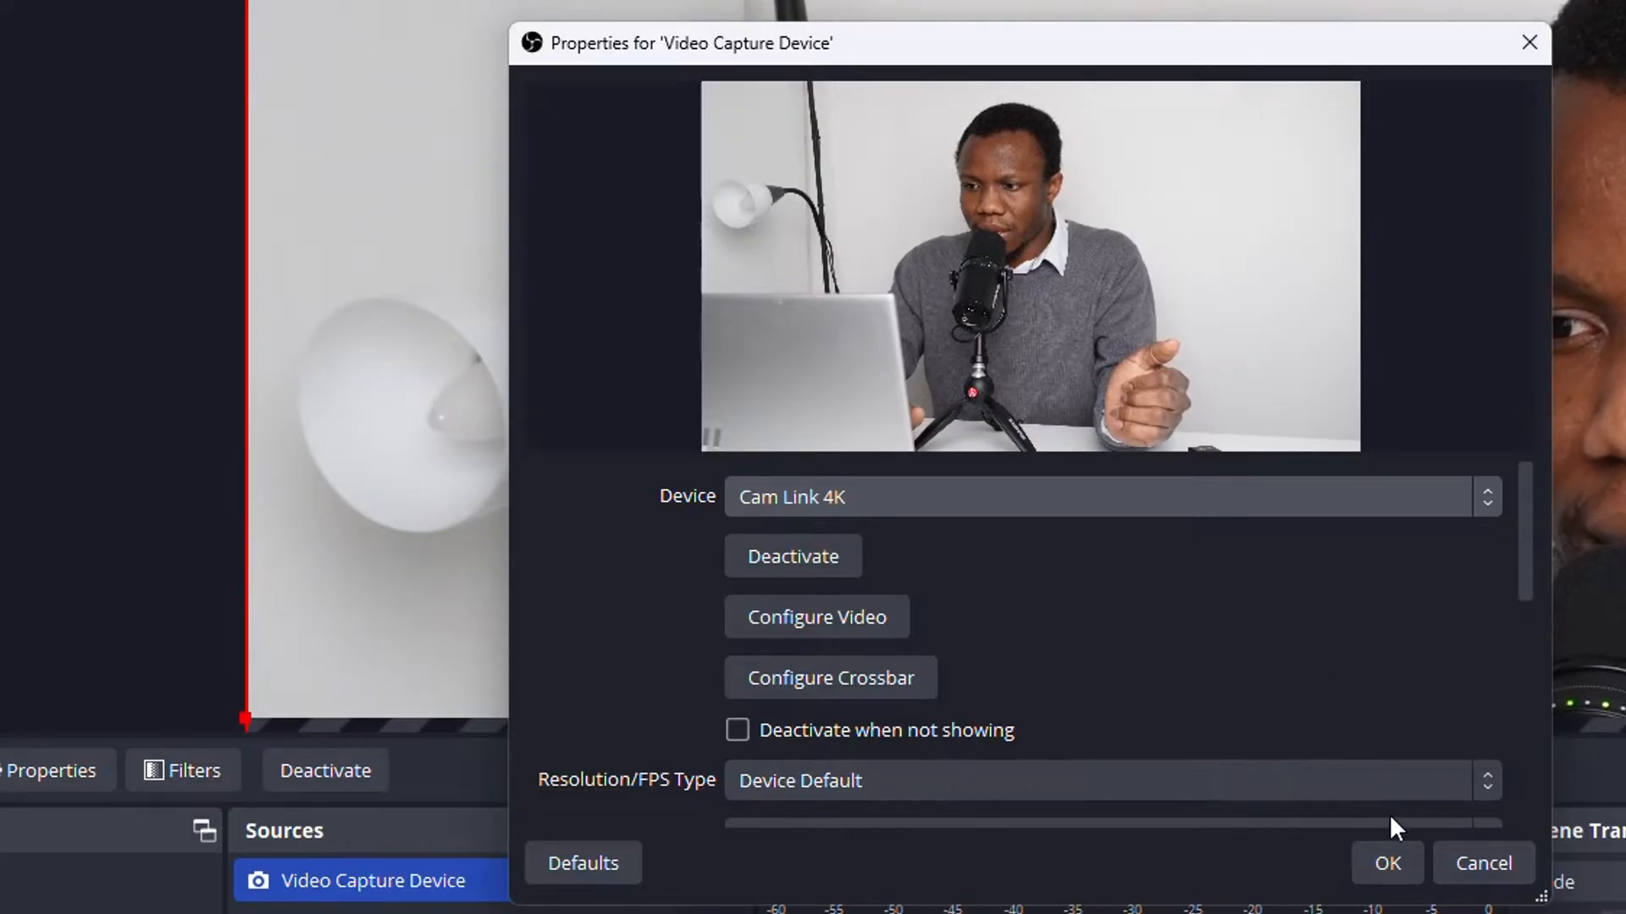
{"action": "left_click", "coordinate": [1387, 864]}
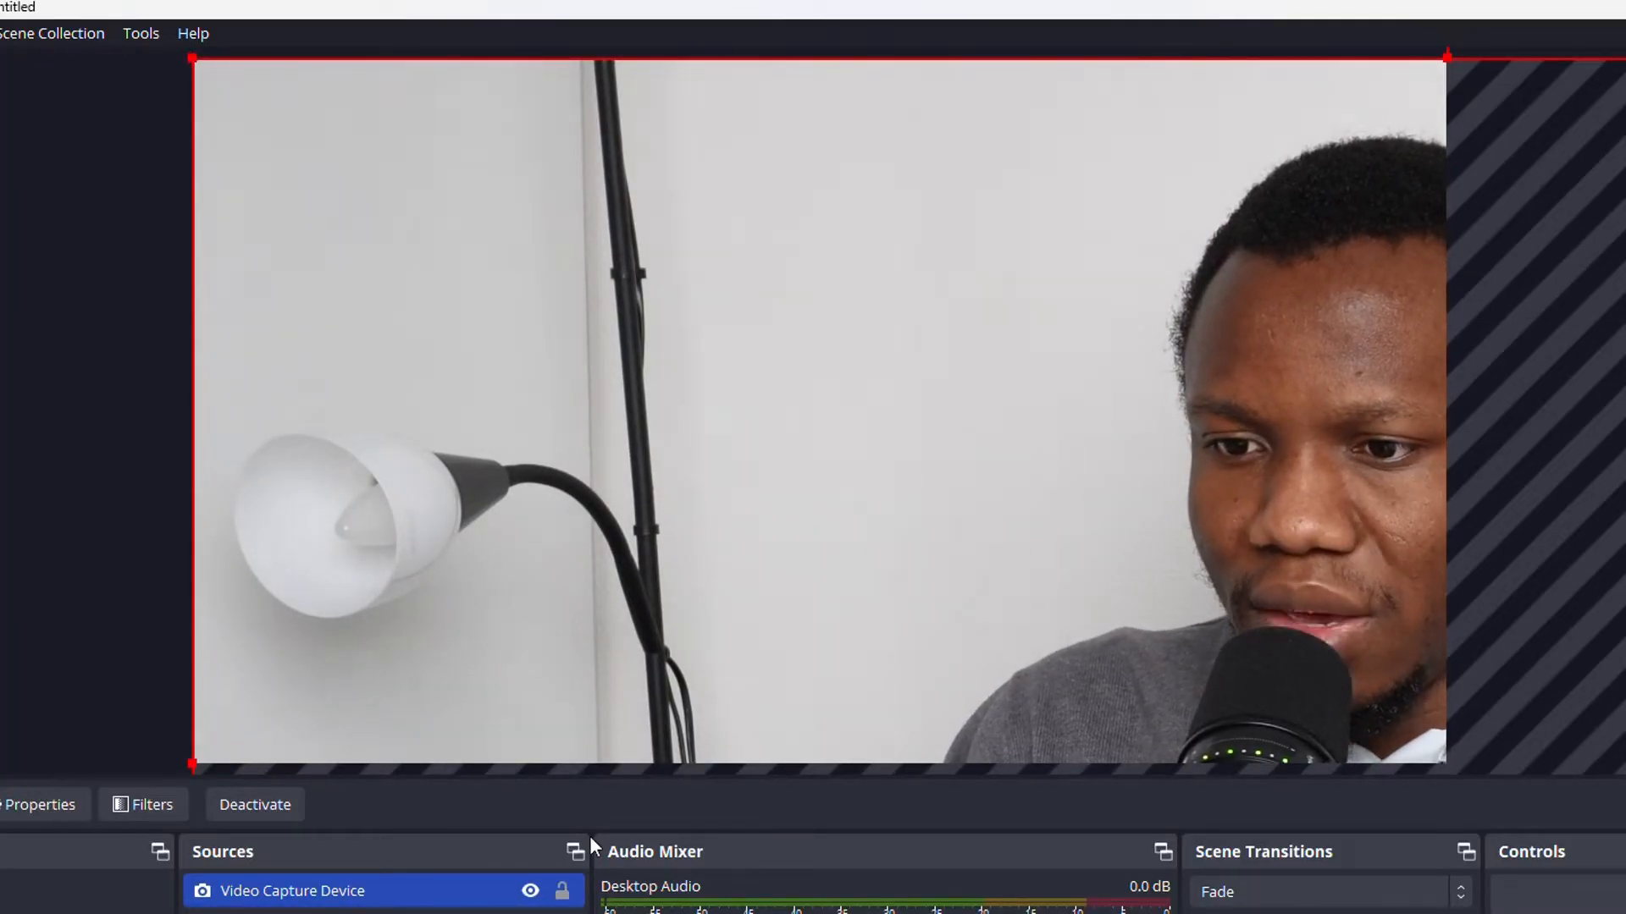
- Lock the Video Capture Device source, try to select its image in the preview, and unlock the source again
{"action": "left_click", "coordinate": [563, 892]}
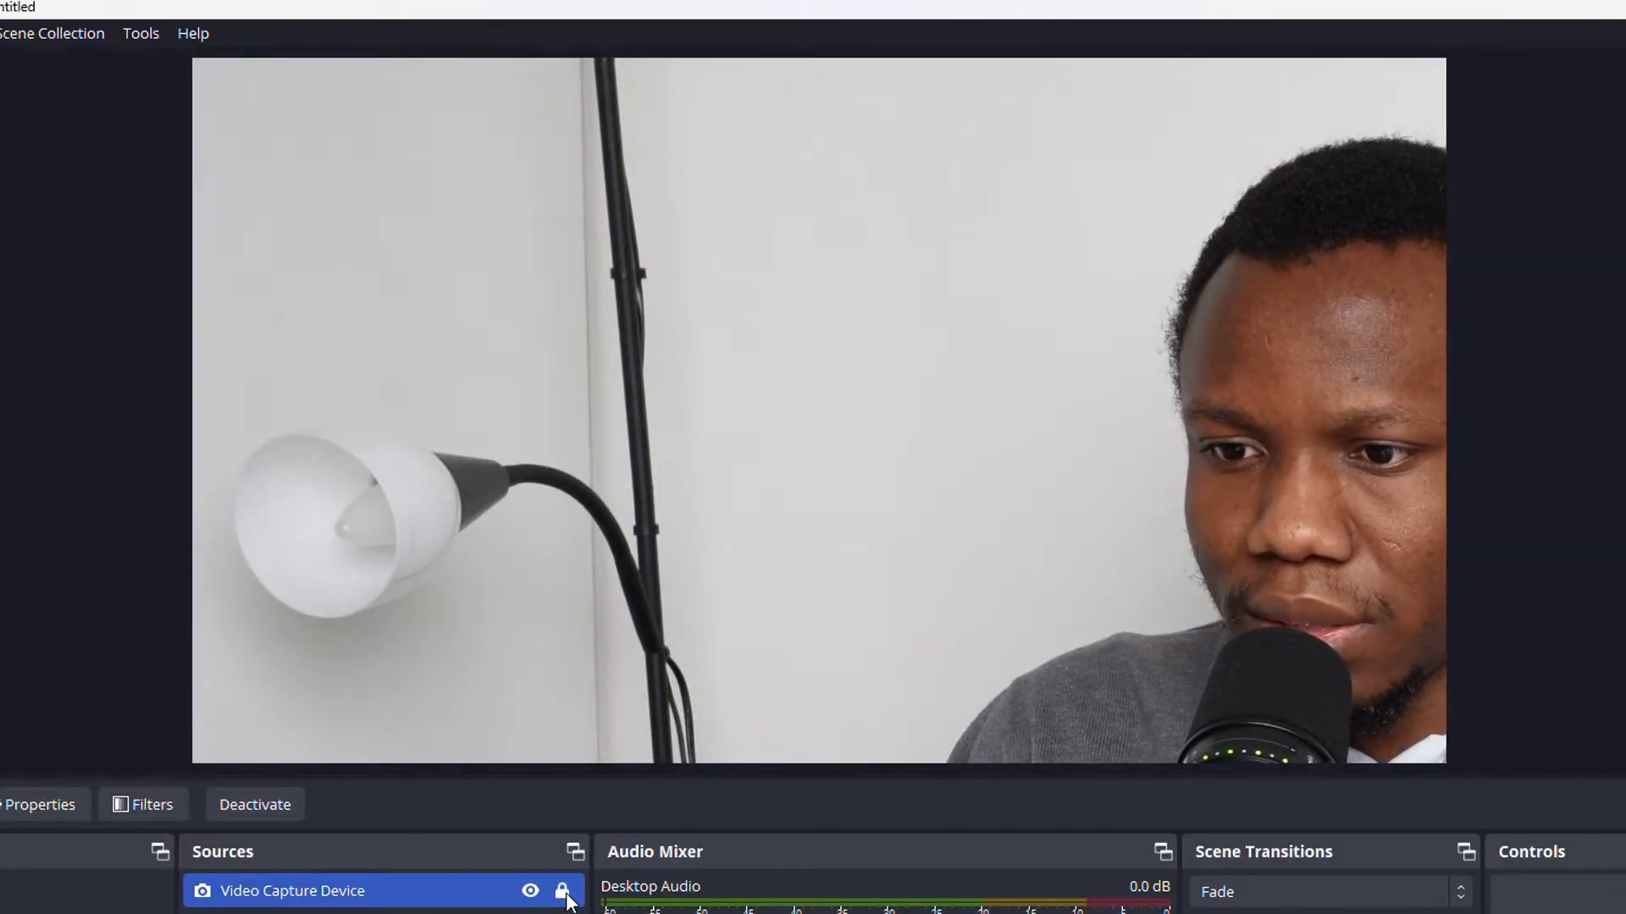
{"action": "left_click", "coordinate": [711, 428]}
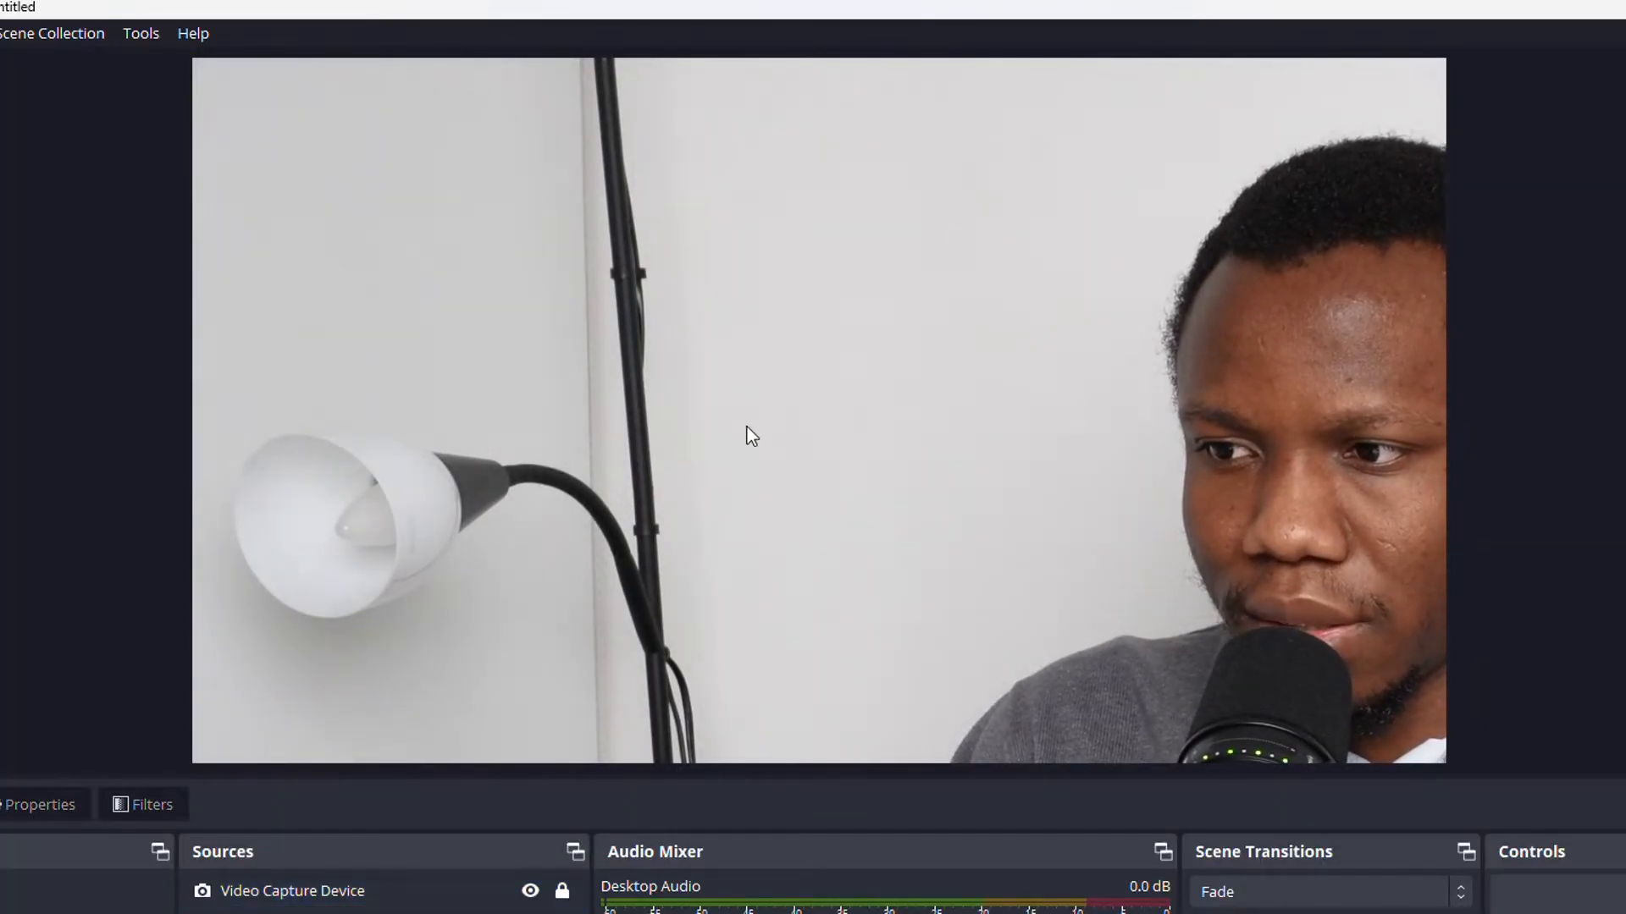
{"action": "left_click", "coordinate": [567, 885]}
{"action": "left_click", "coordinate": [853, 495]}
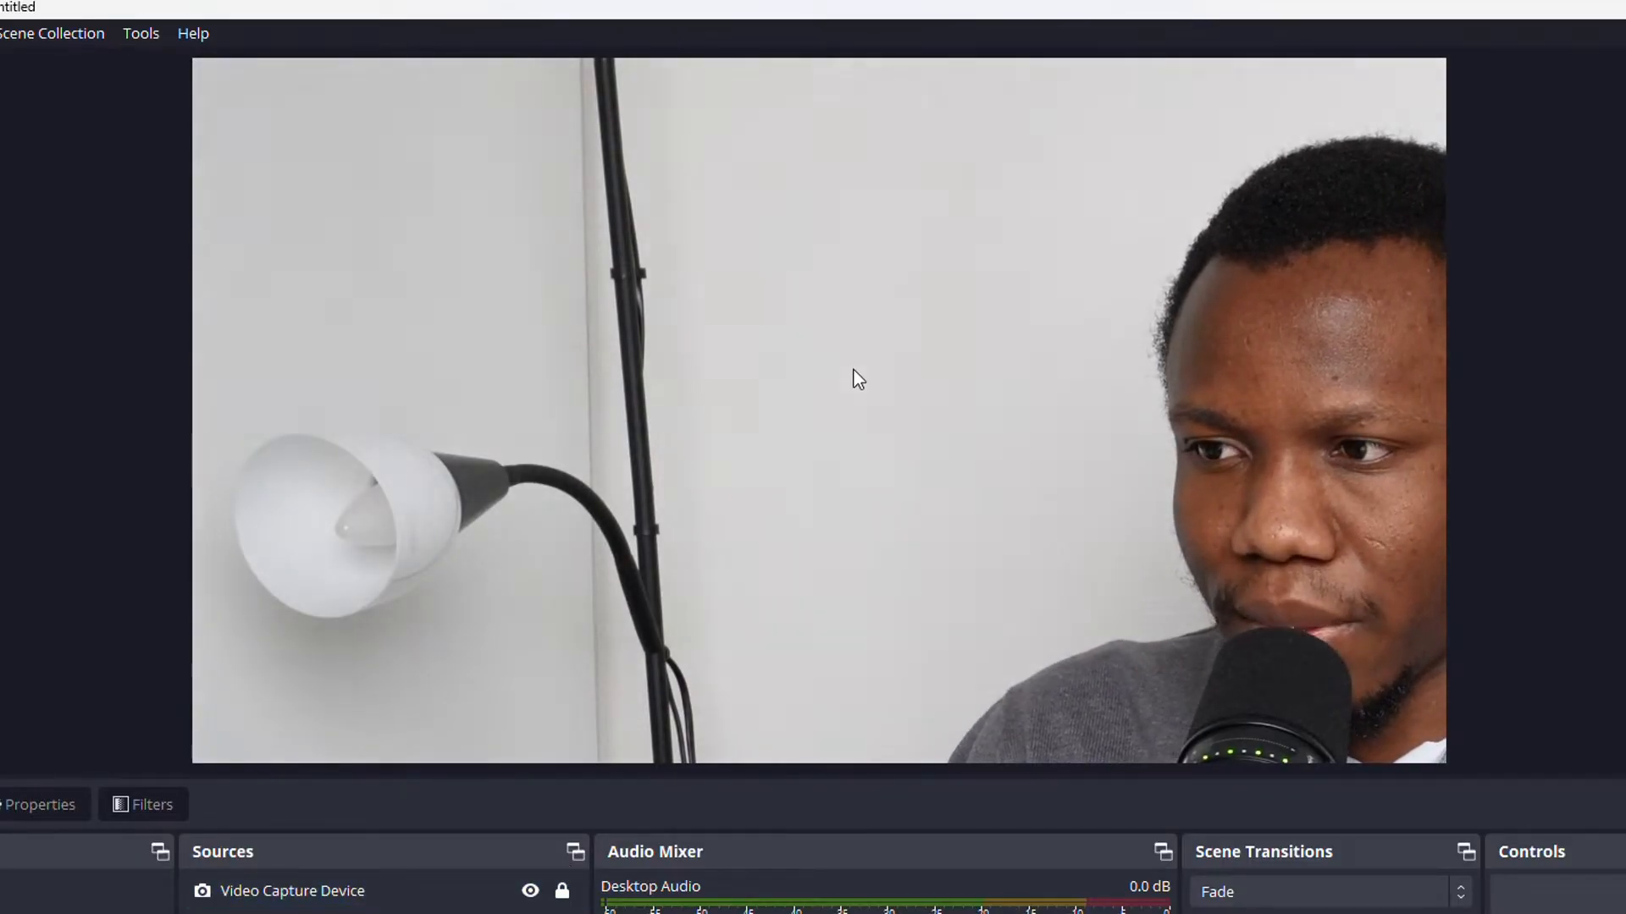
{"action": "left_click", "coordinate": [573, 873]}
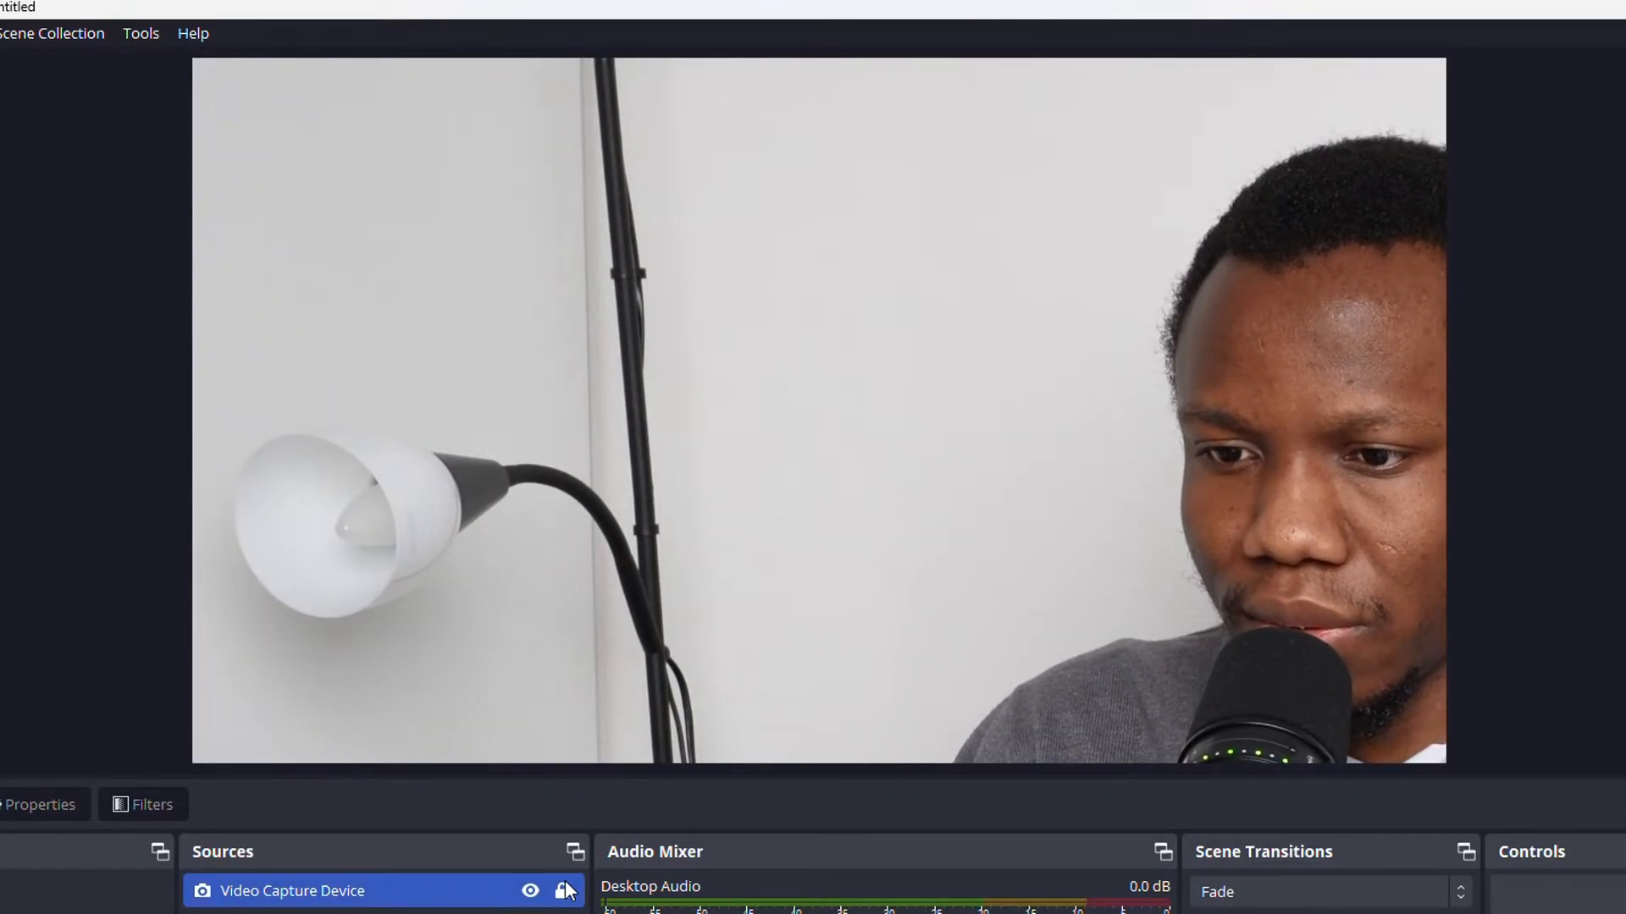
- Scale down and reposition the camera image in the preview so the whole frame fills the canvas
{"action": "left_click", "coordinate": [637, 480]}
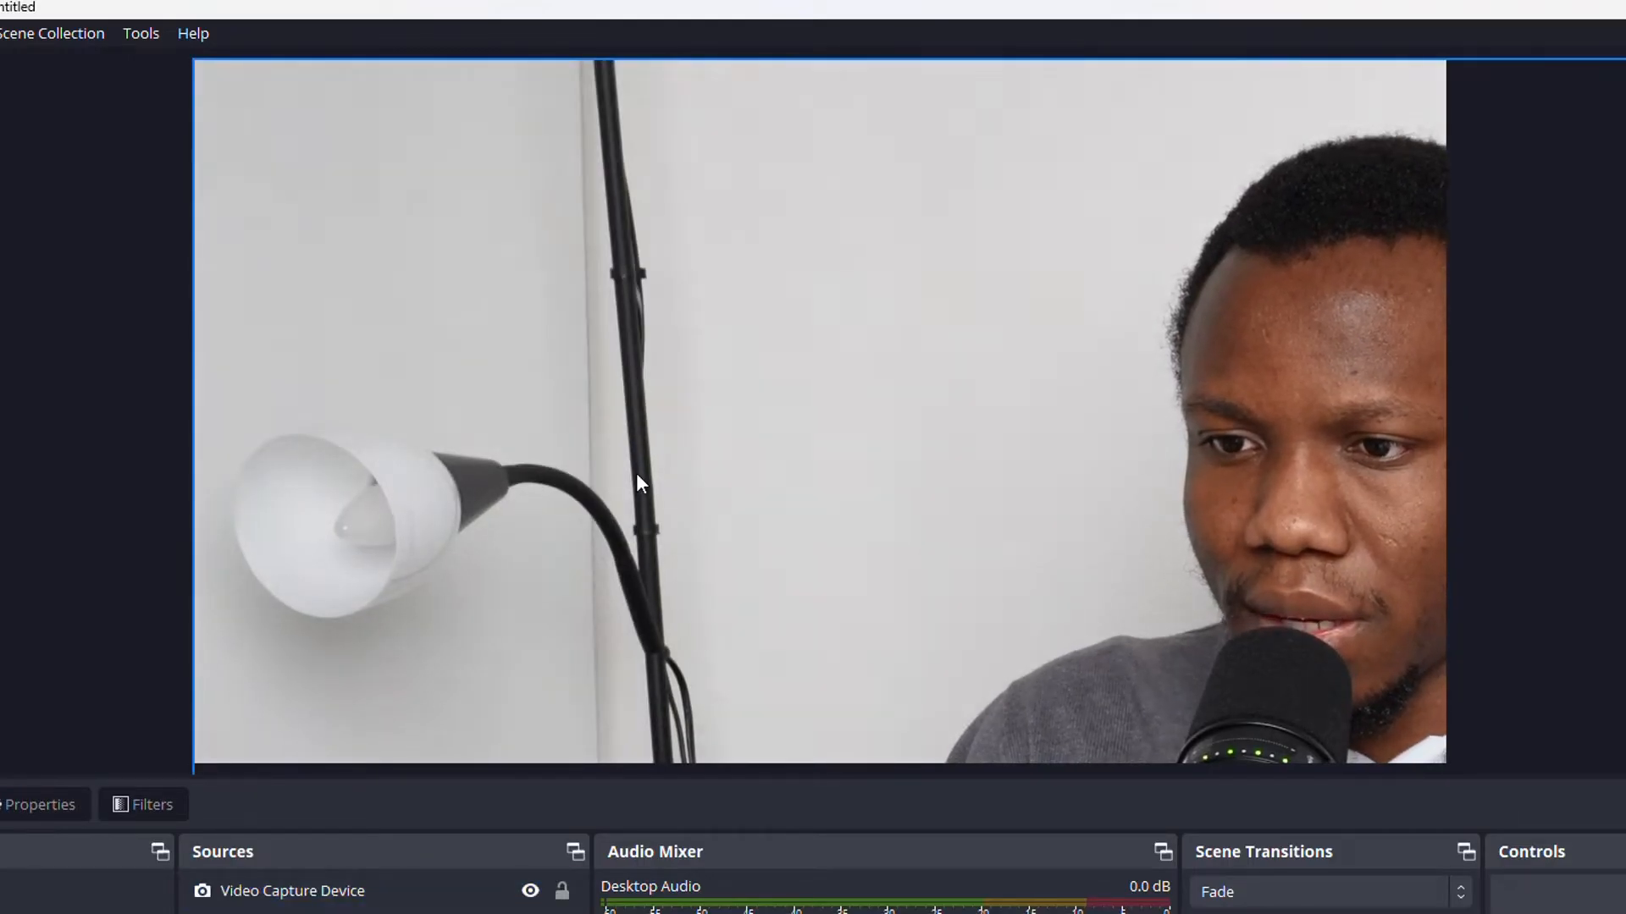
{"action": "left_click", "coordinate": [637, 475]}
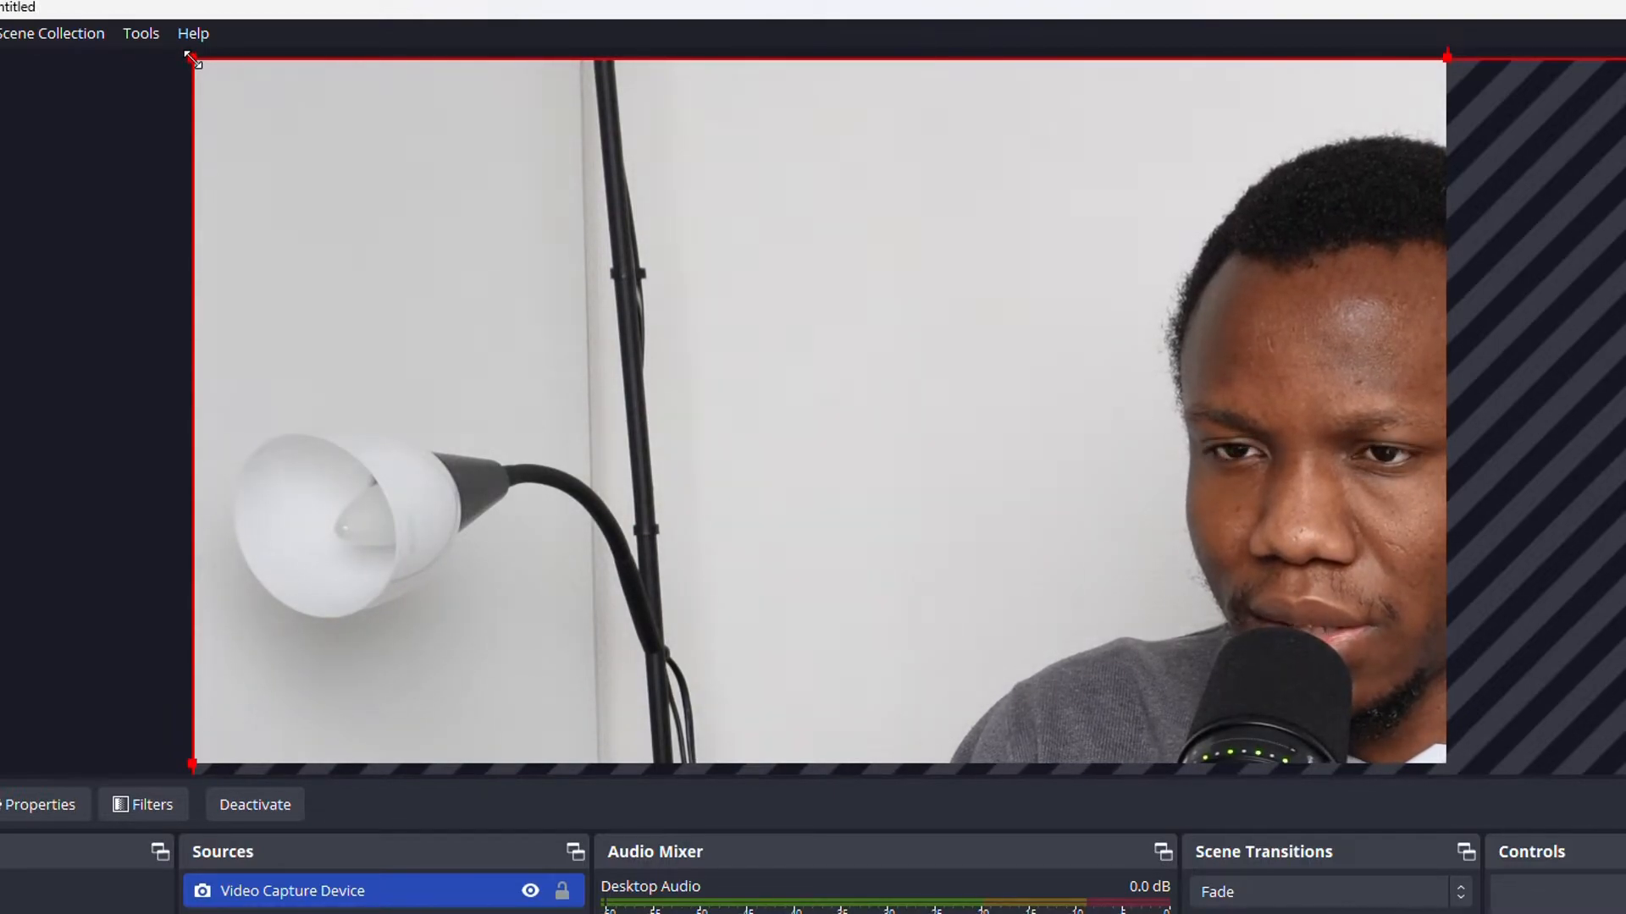
{"action": "left_click_drag", "start_coordinate": [193, 61], "coordinate": [889, 497]}
{"action": "left_click_drag", "start_coordinate": [1053, 596], "coordinate": [368, 225]}
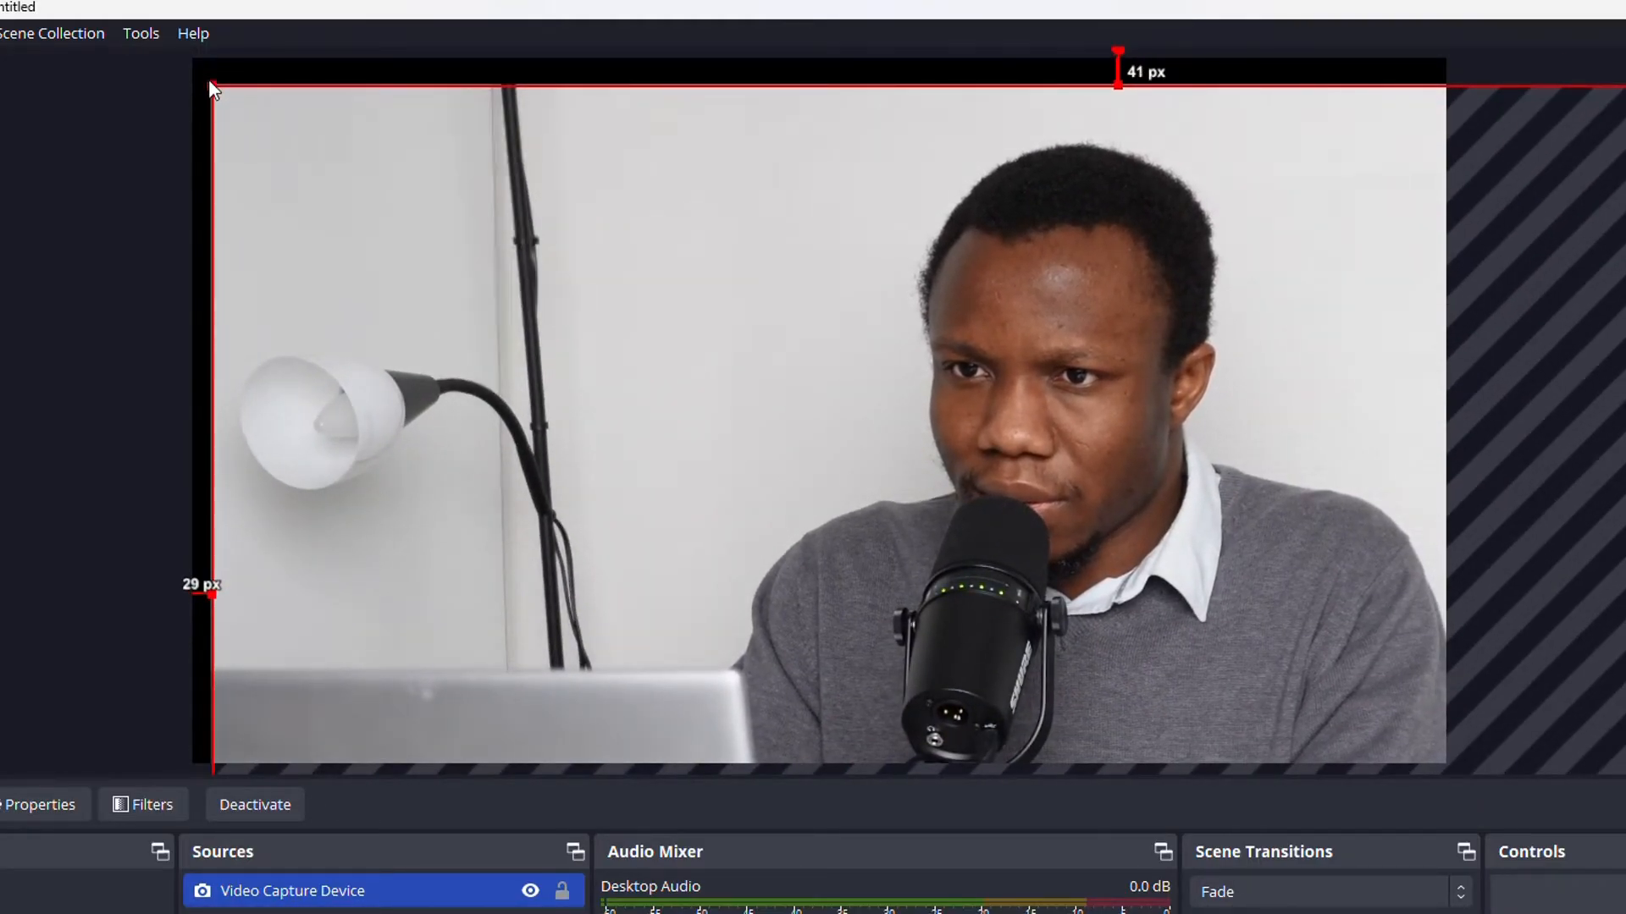
{"action": "left_click_drag", "start_coordinate": [212, 85], "coordinate": [909, 479]}
{"action": "left_click_drag", "start_coordinate": [1114, 576], "coordinate": [422, 177]}
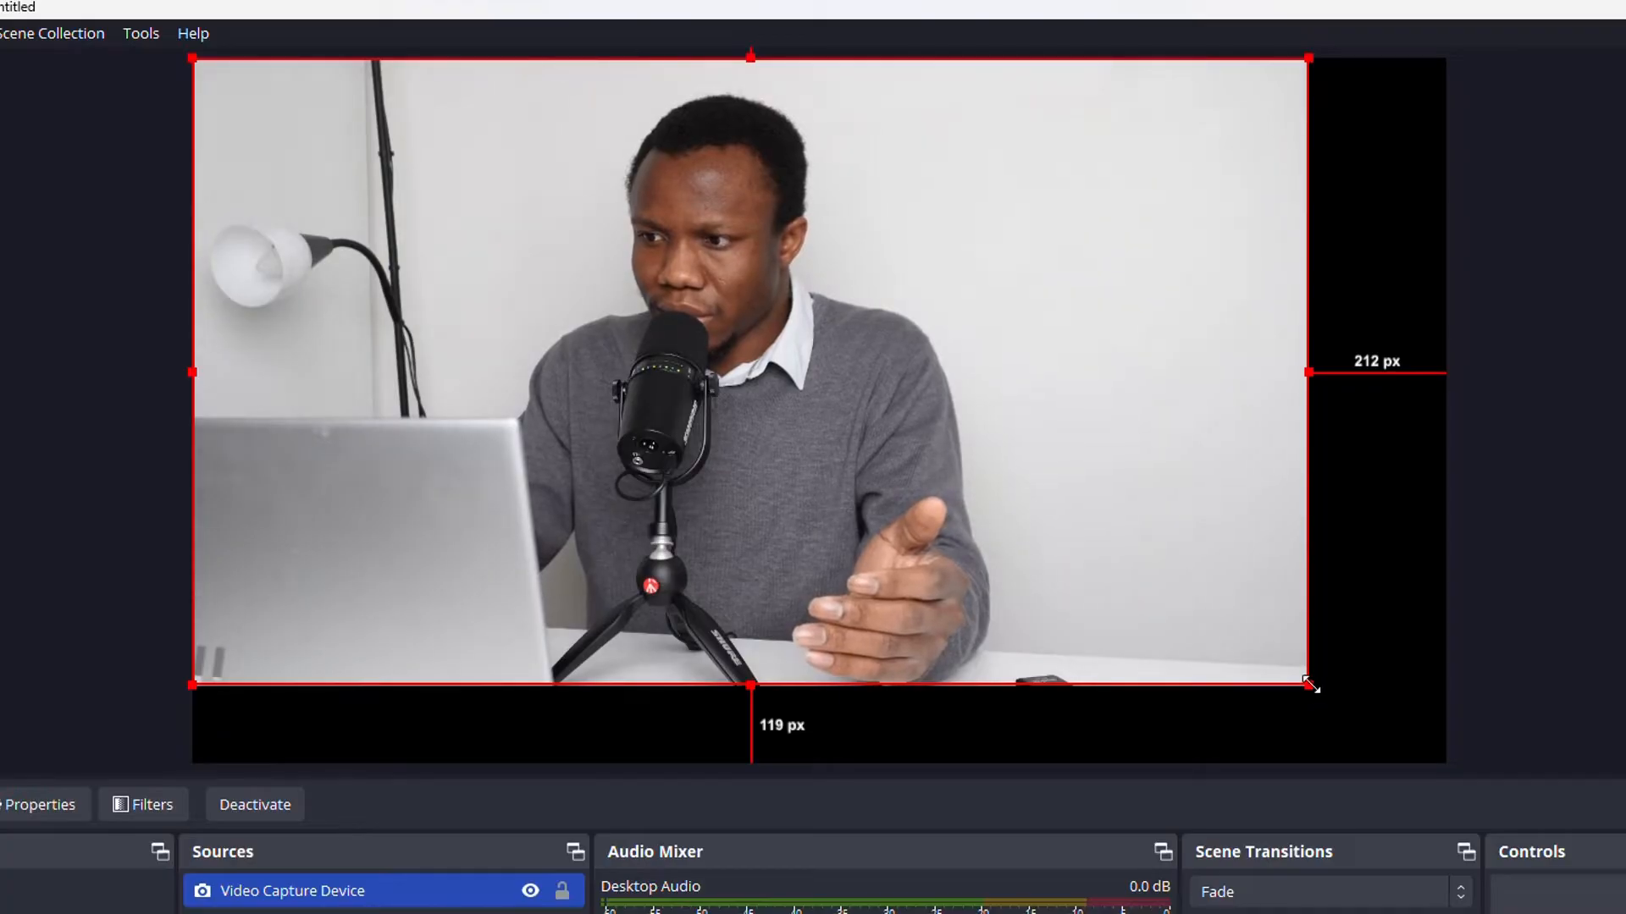
{"action": "left_click_drag", "start_coordinate": [1310, 686], "coordinate": [1444, 762]}
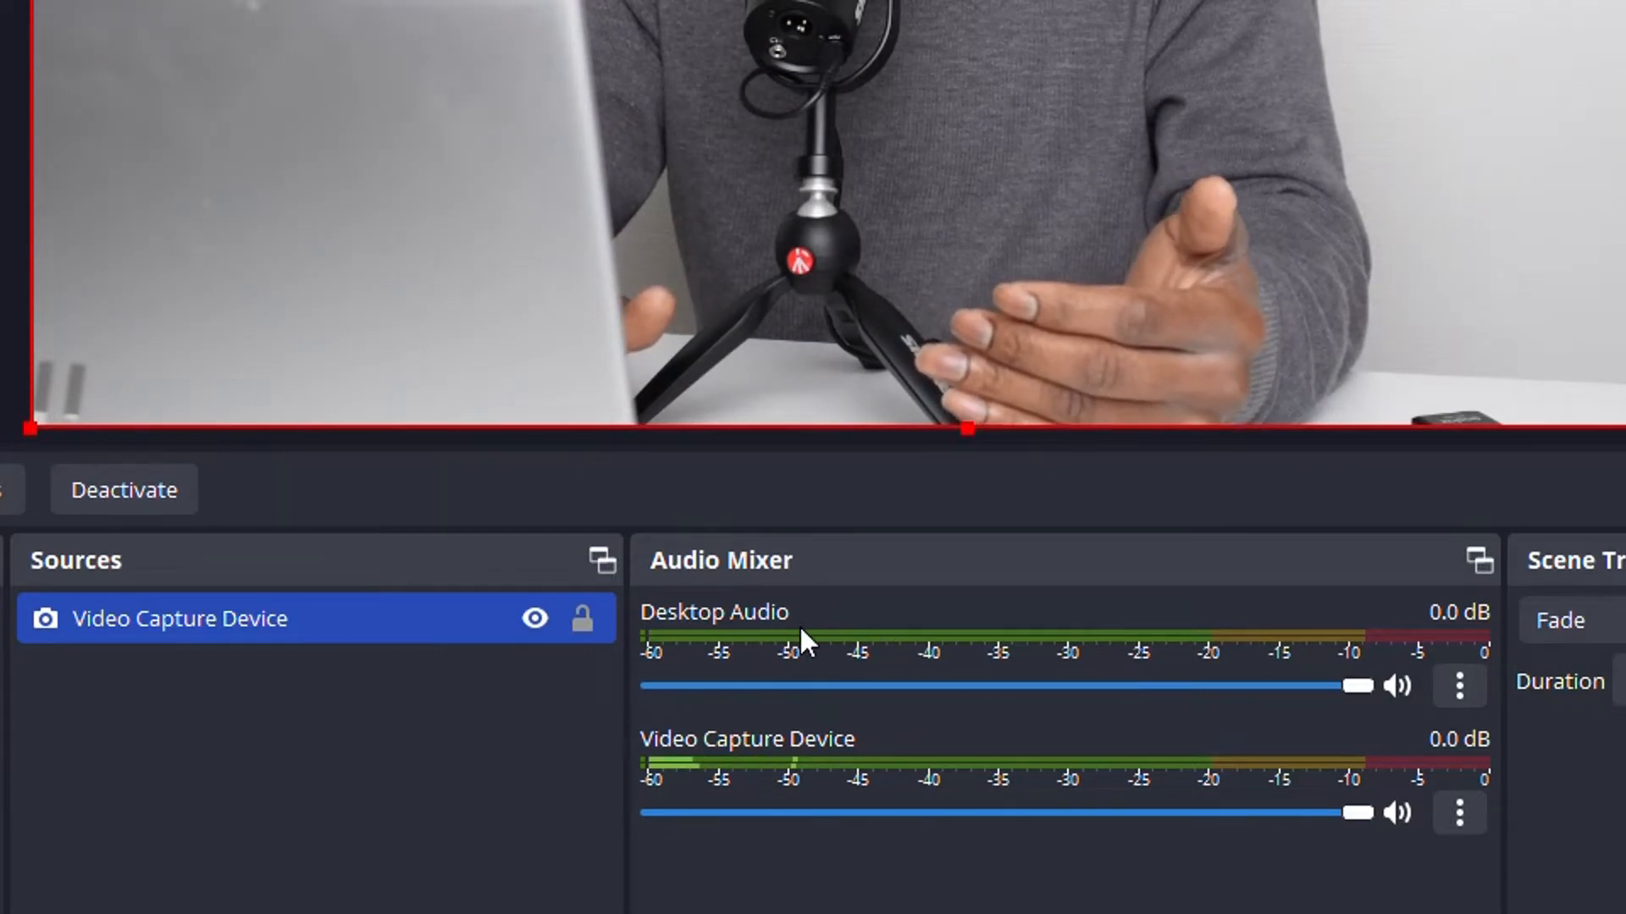
- Mute the Video Capture Device's audio and set the global Desktop Audio device to Disabled in the audio settings
{"action": "left_click", "coordinate": [1399, 814]}
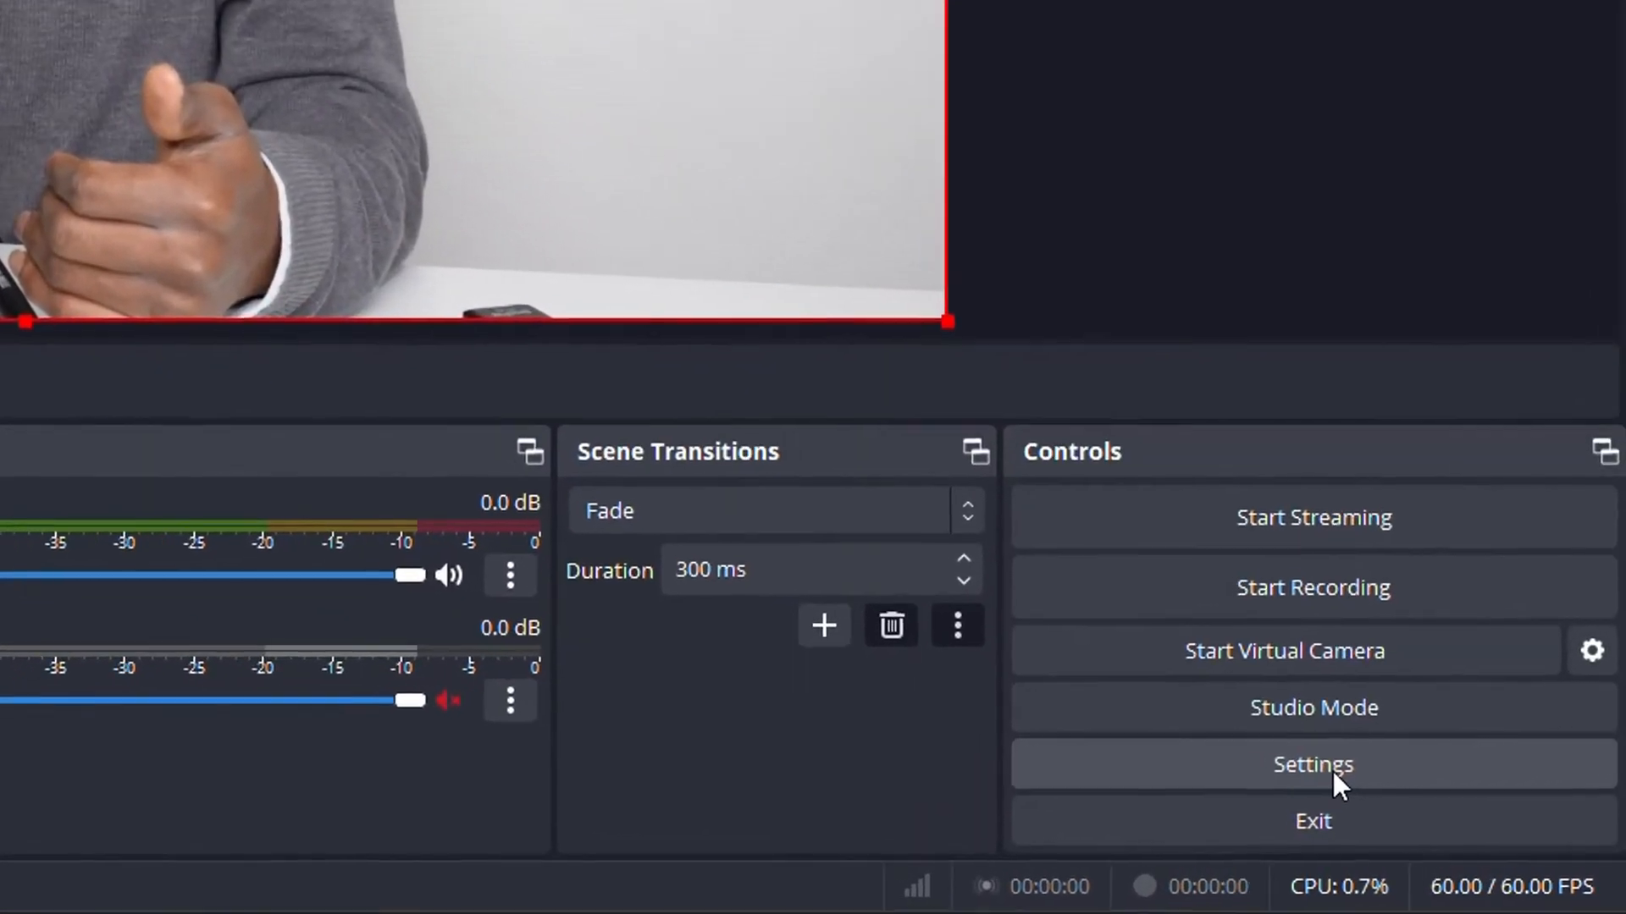
{"action": "left_click", "coordinate": [1331, 768]}
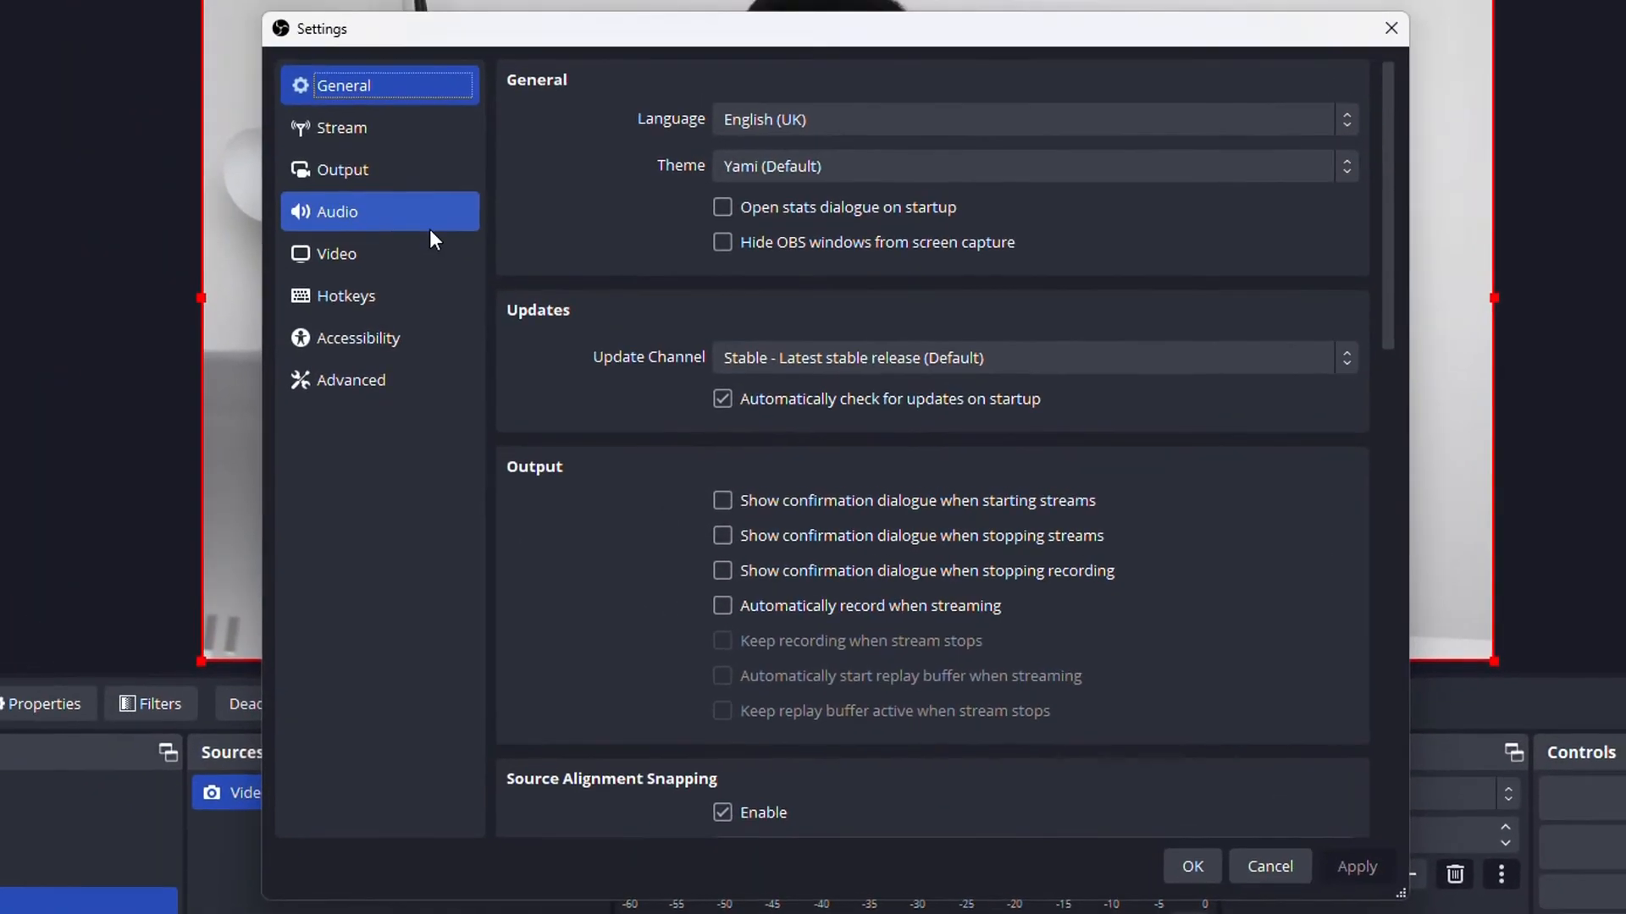
{"action": "left_click", "coordinate": [419, 225]}
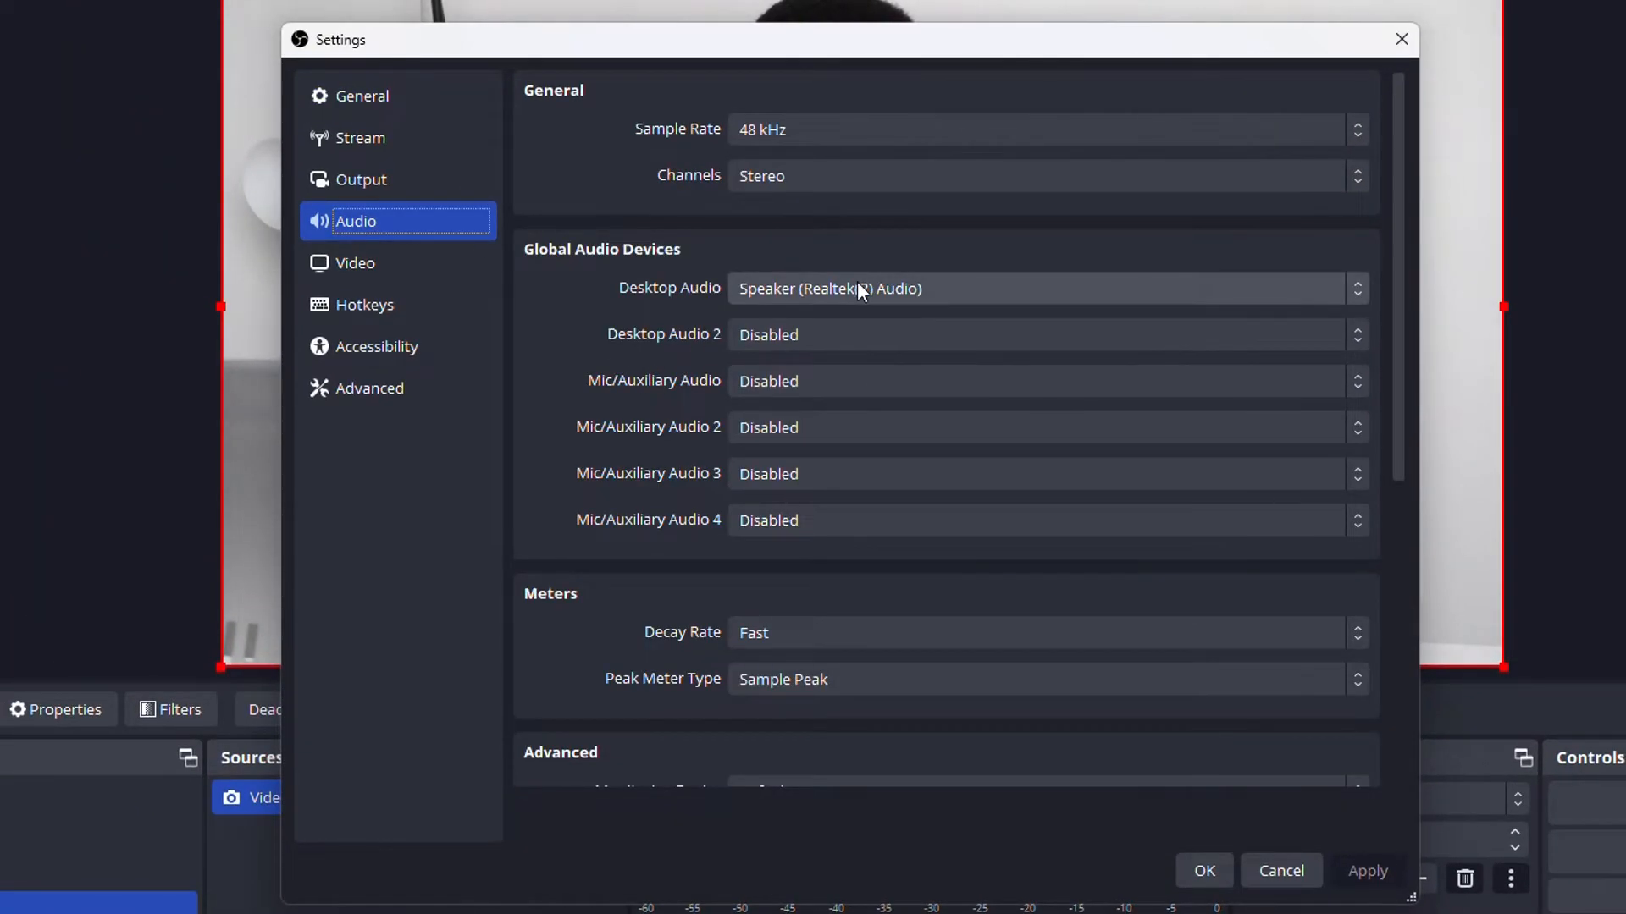
{"action": "left_click", "coordinate": [954, 291]}
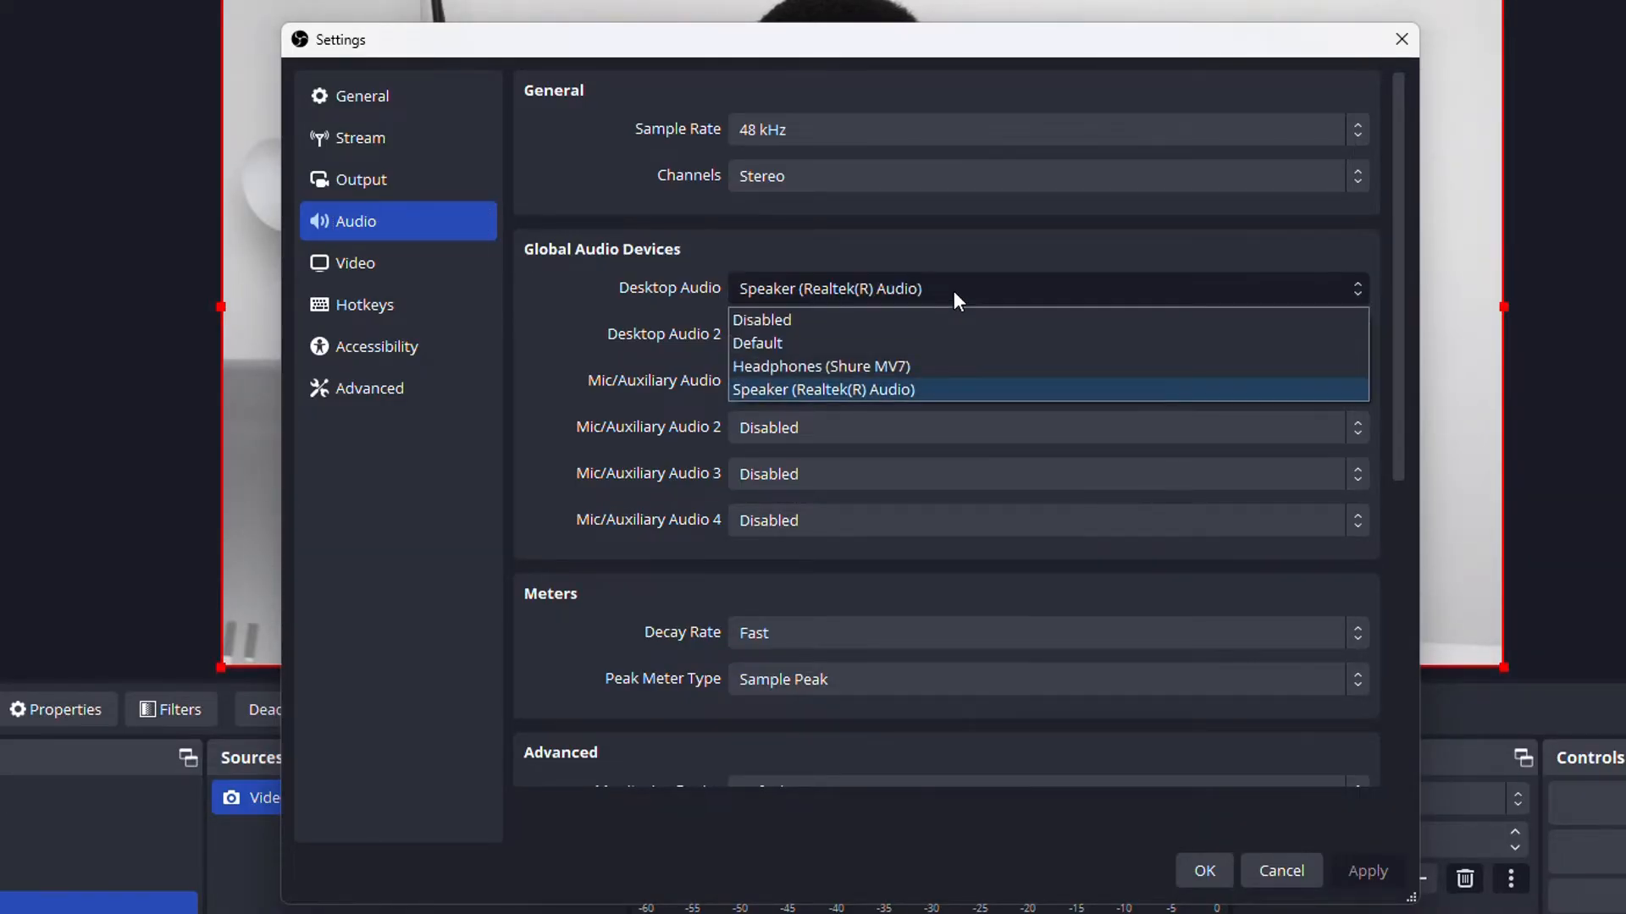
{"action": "left_click", "coordinate": [911, 320]}
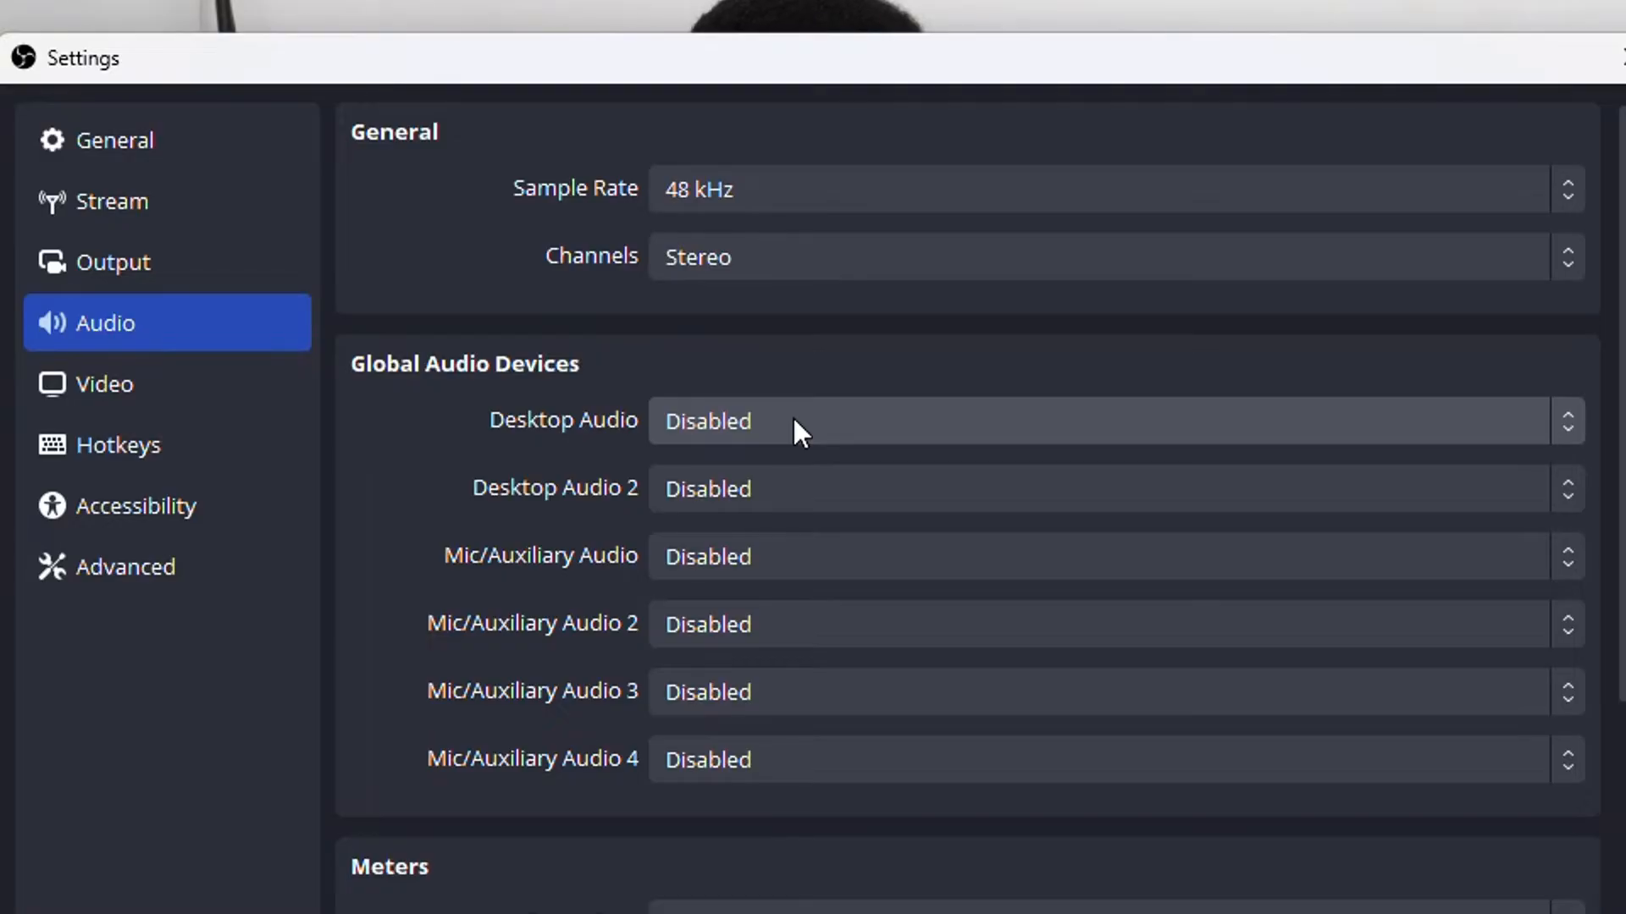
- Look through the devices available for Mic/Auxiliary Audio and Desktop Audio in the audio settings
{"action": "left_click", "coordinate": [767, 556]}
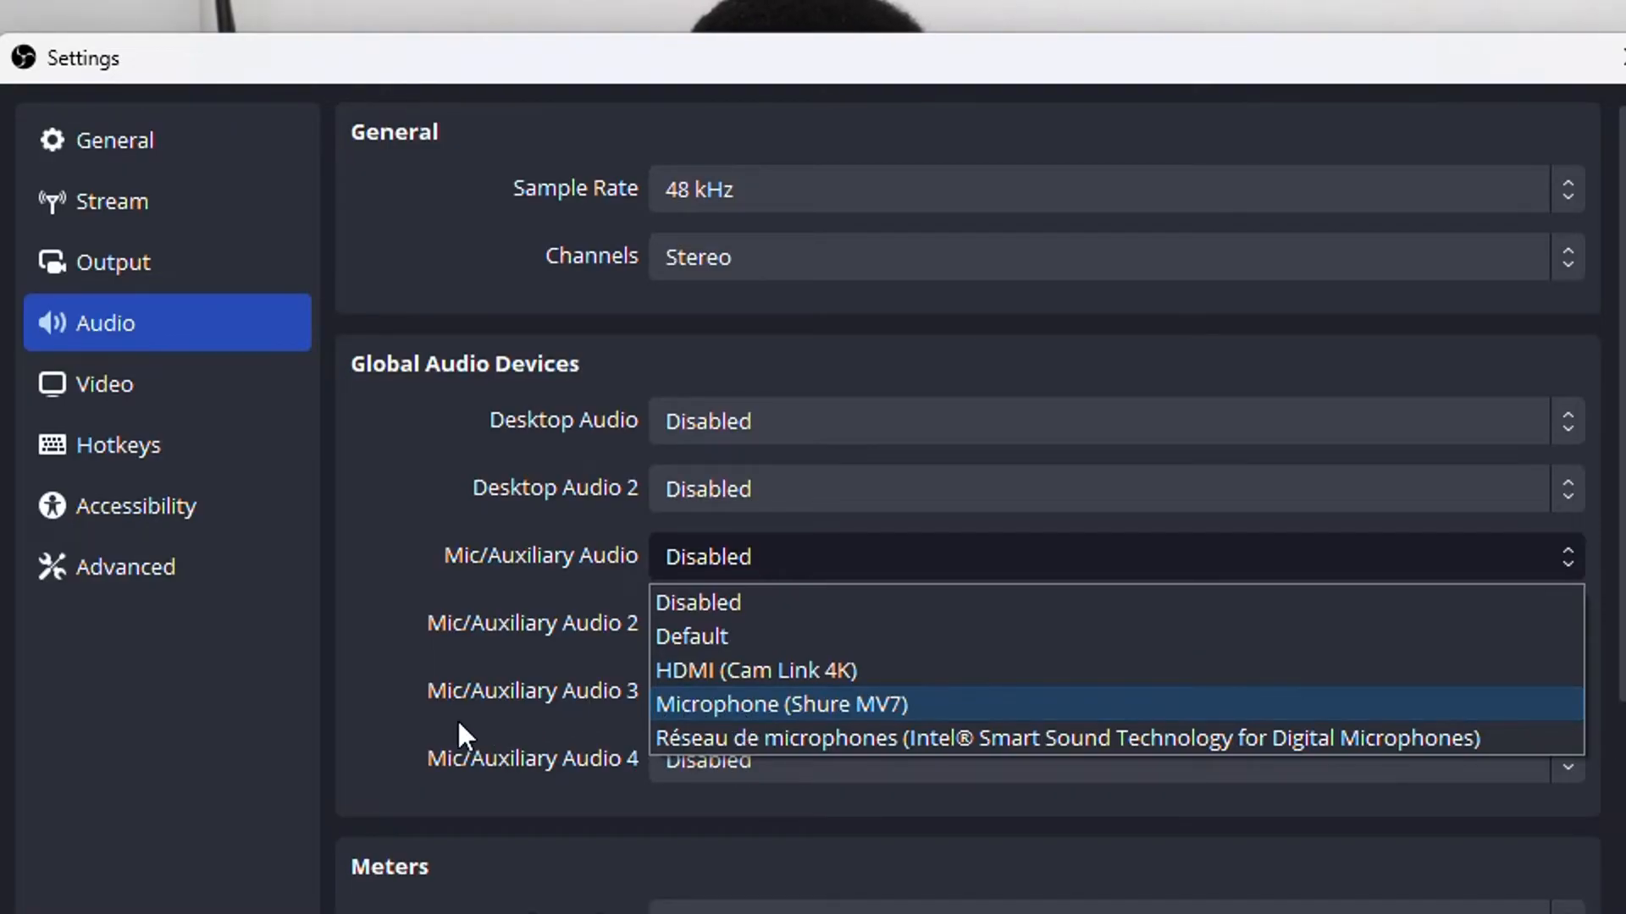
{"action": "left_click", "coordinate": [387, 717]}
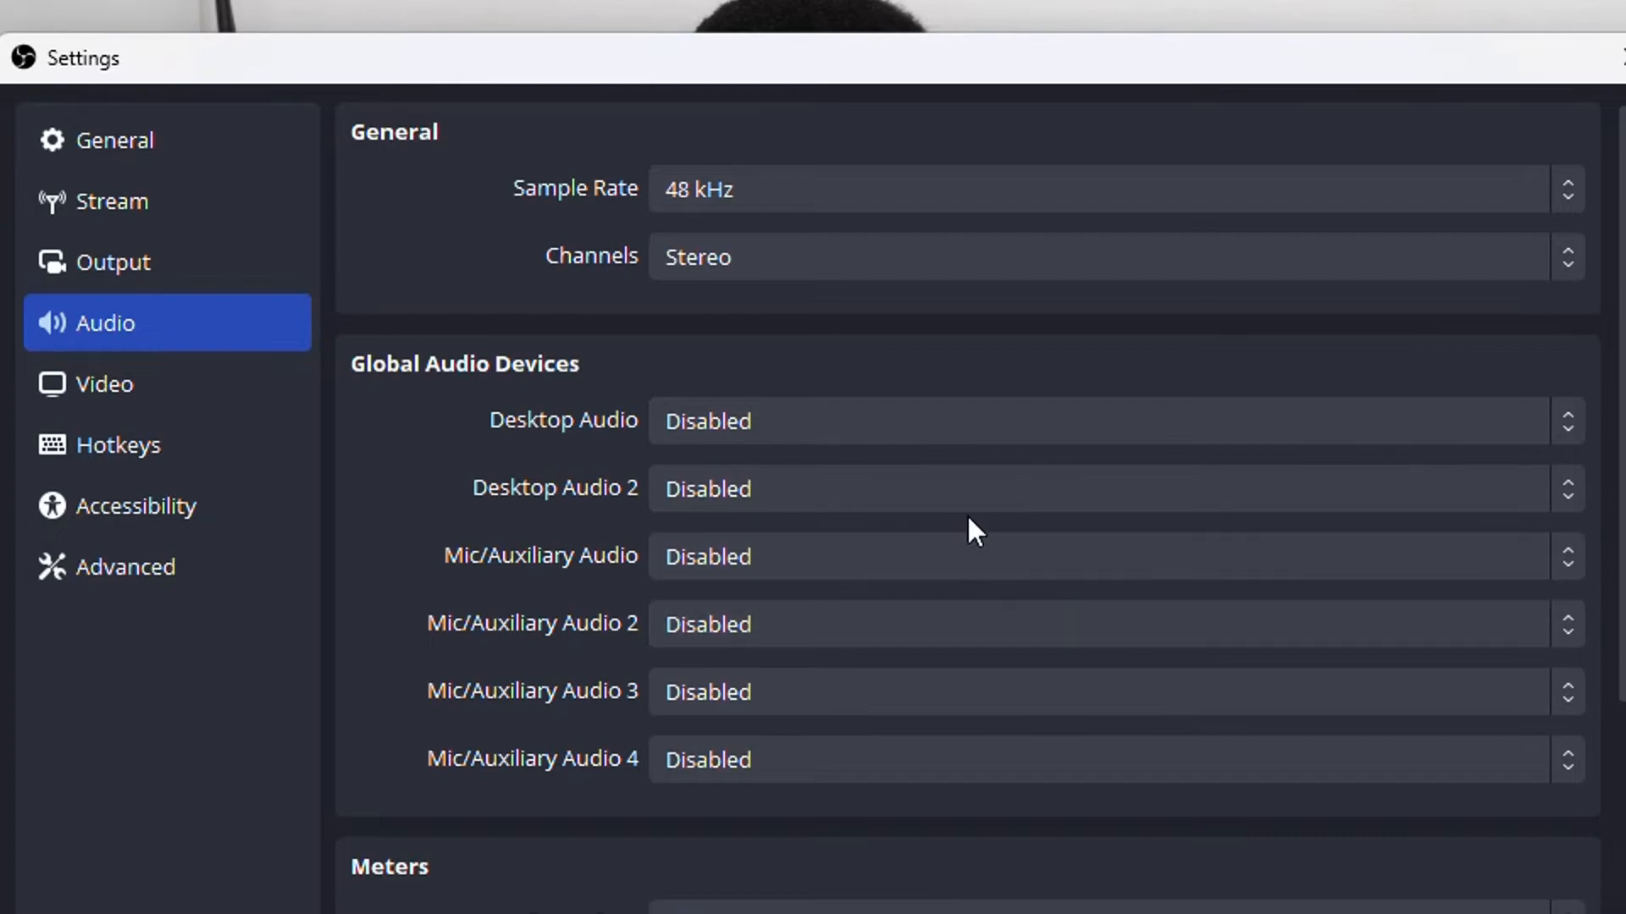
{"action": "left_click", "coordinate": [912, 427]}
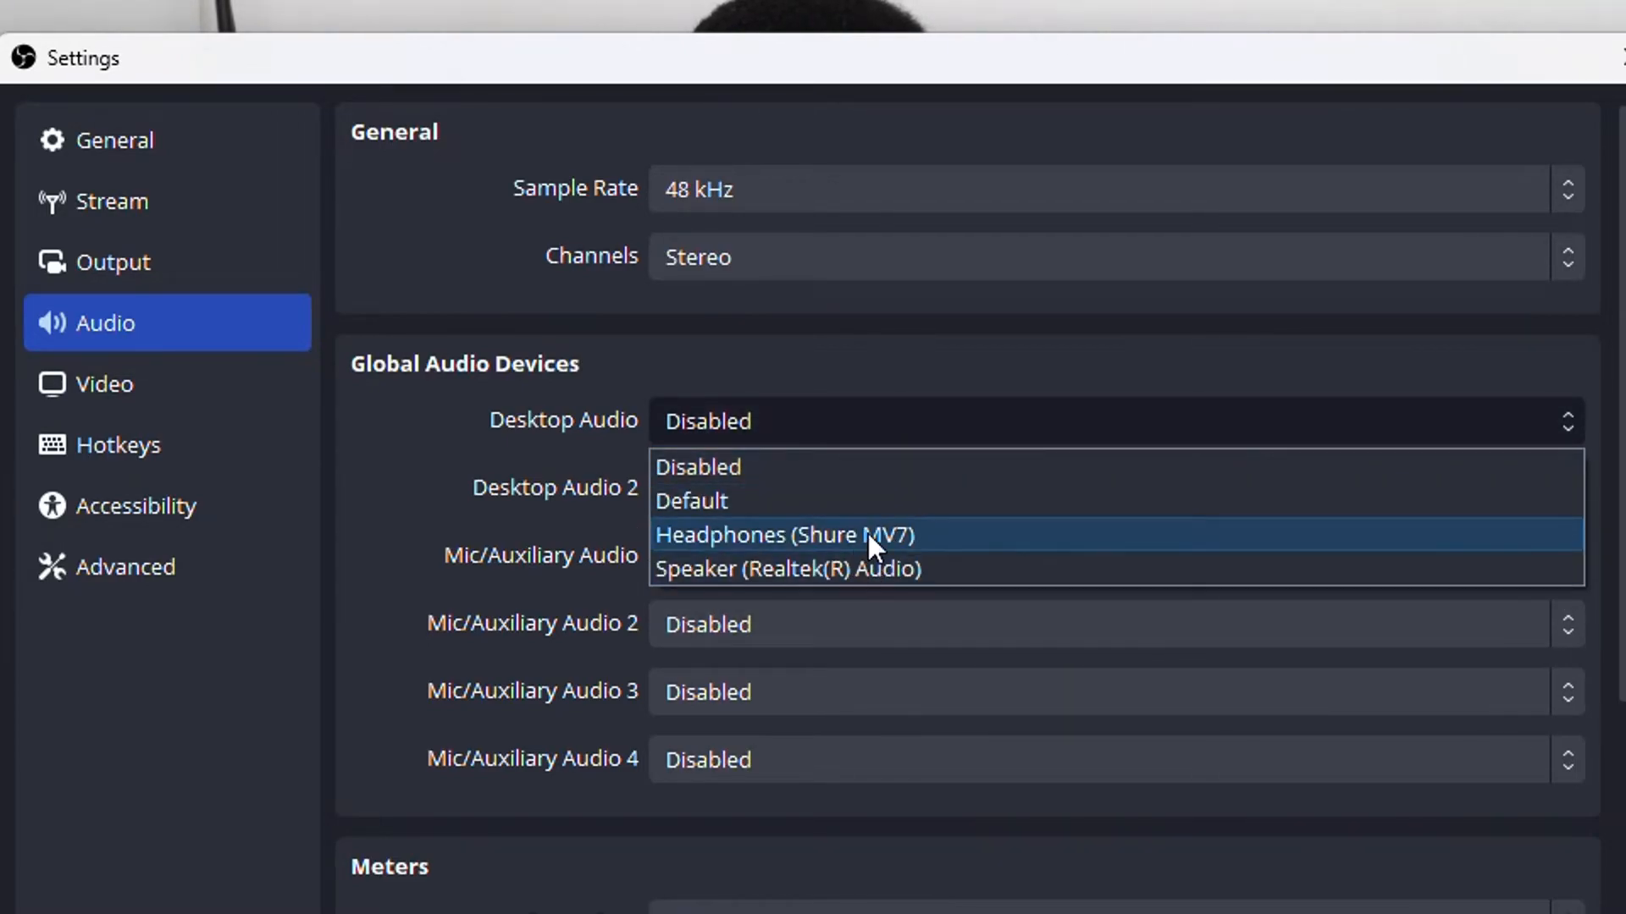
{"action": "left_click", "coordinate": [395, 597]}
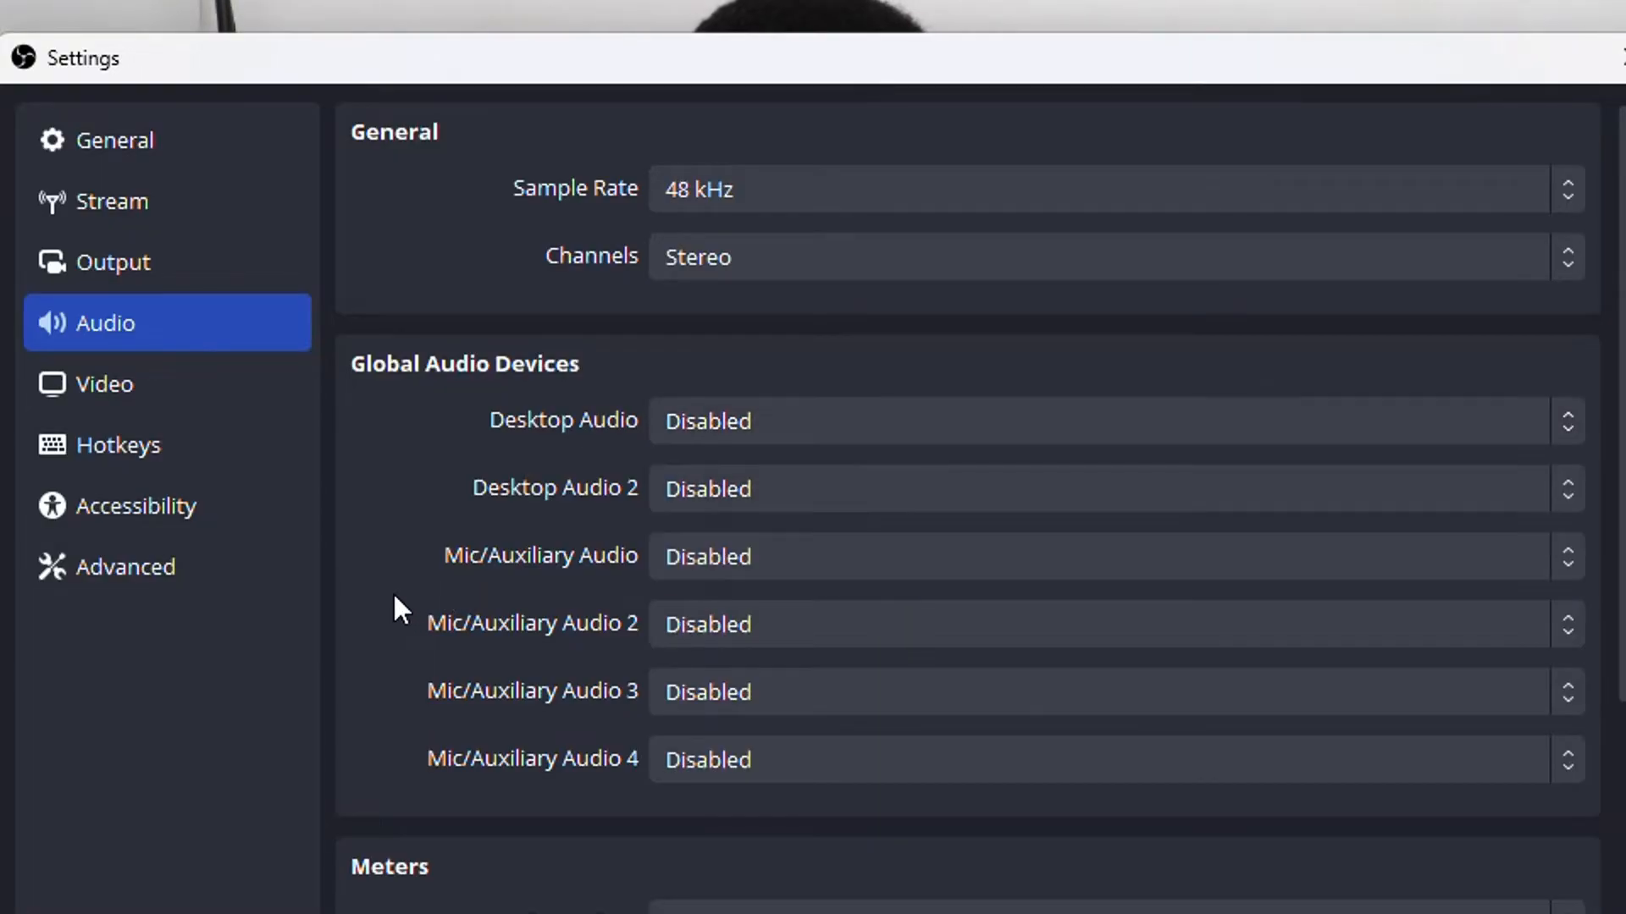
- Set Desktop Audio to Speaker (Realtek(R) Audio), view the Mic/Auxiliary Audio devices, and close the settings without saving
{"action": "left_click", "coordinate": [785, 415]}
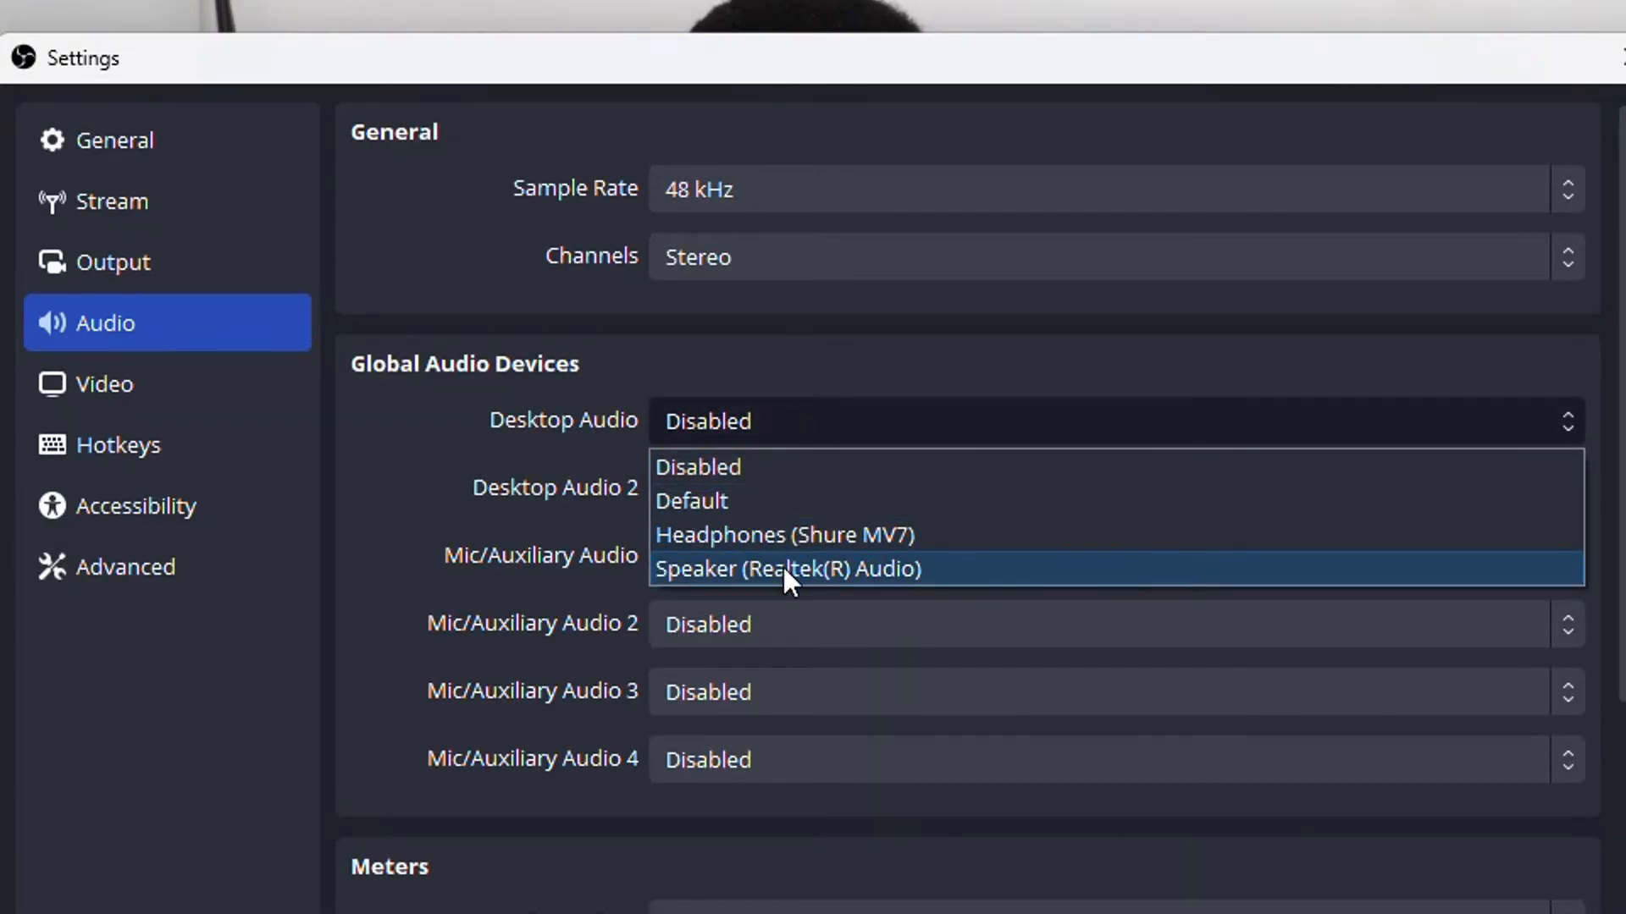
{"action": "left_click", "coordinate": [783, 566]}
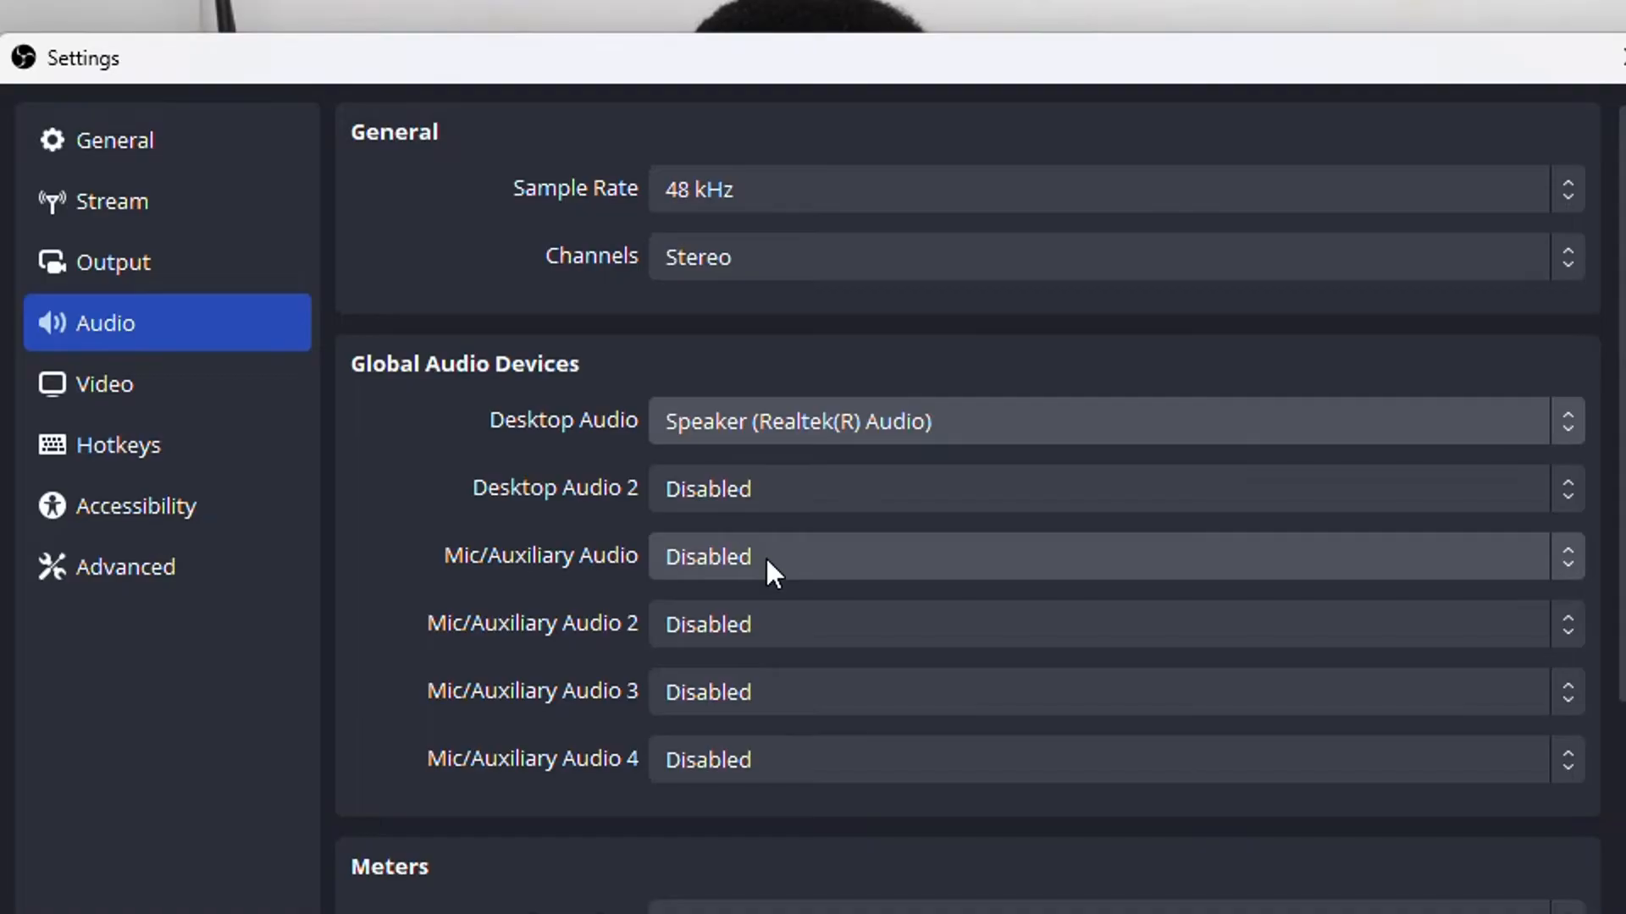
{"action": "left_click", "coordinate": [765, 556]}
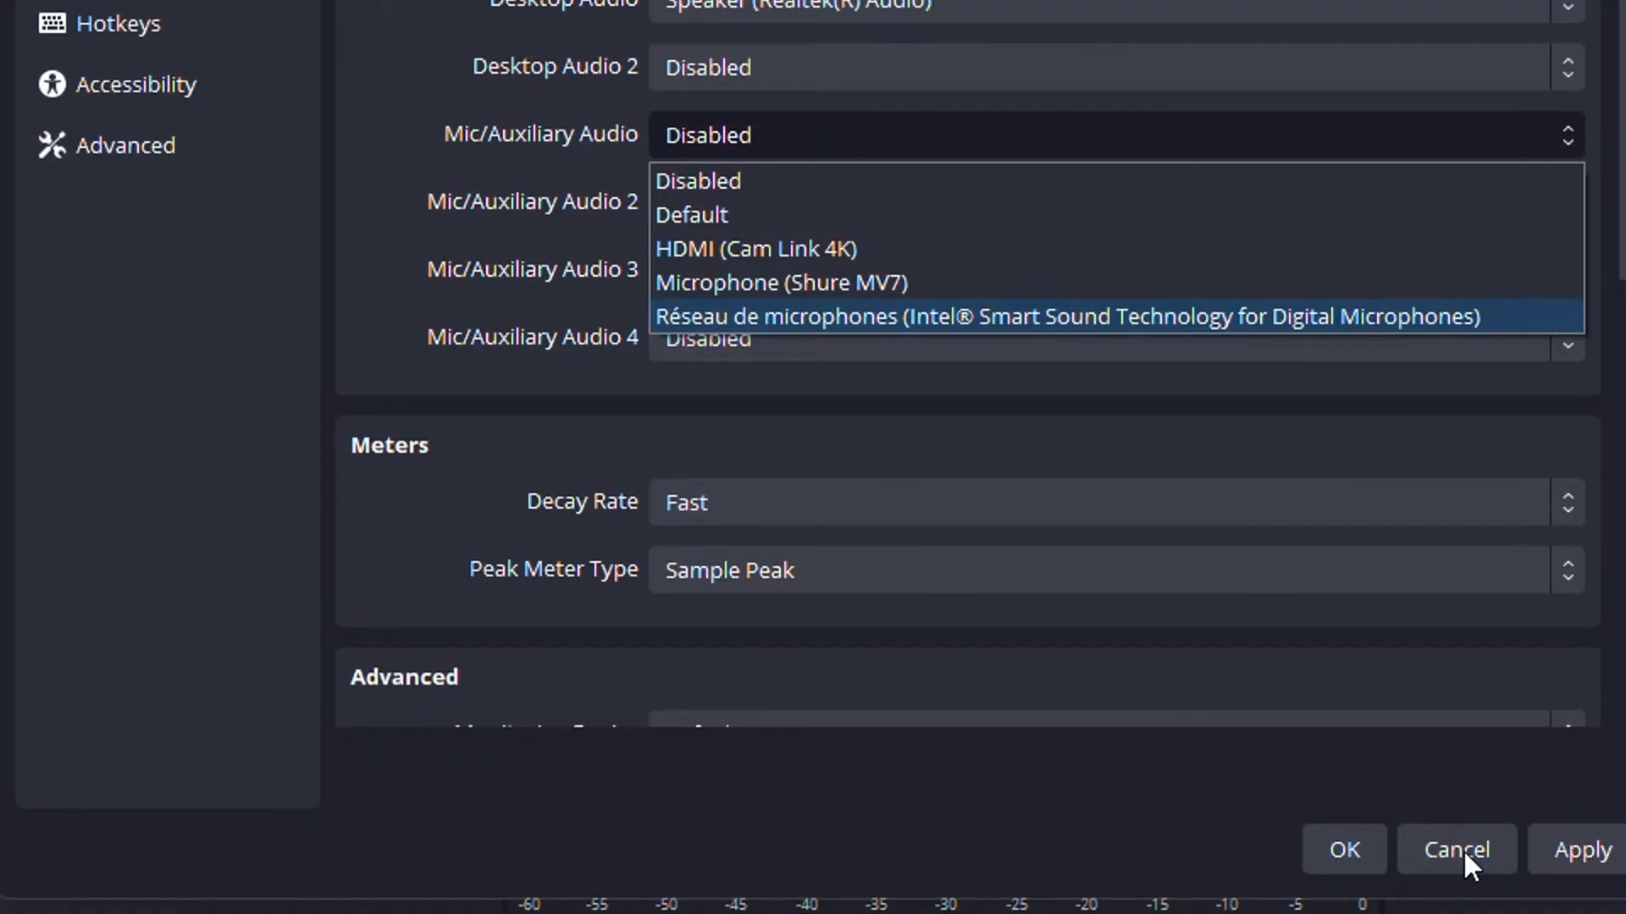
{"action": "left_click", "coordinate": [1462, 848]}
{"action": "left_click", "coordinate": [1461, 850]}
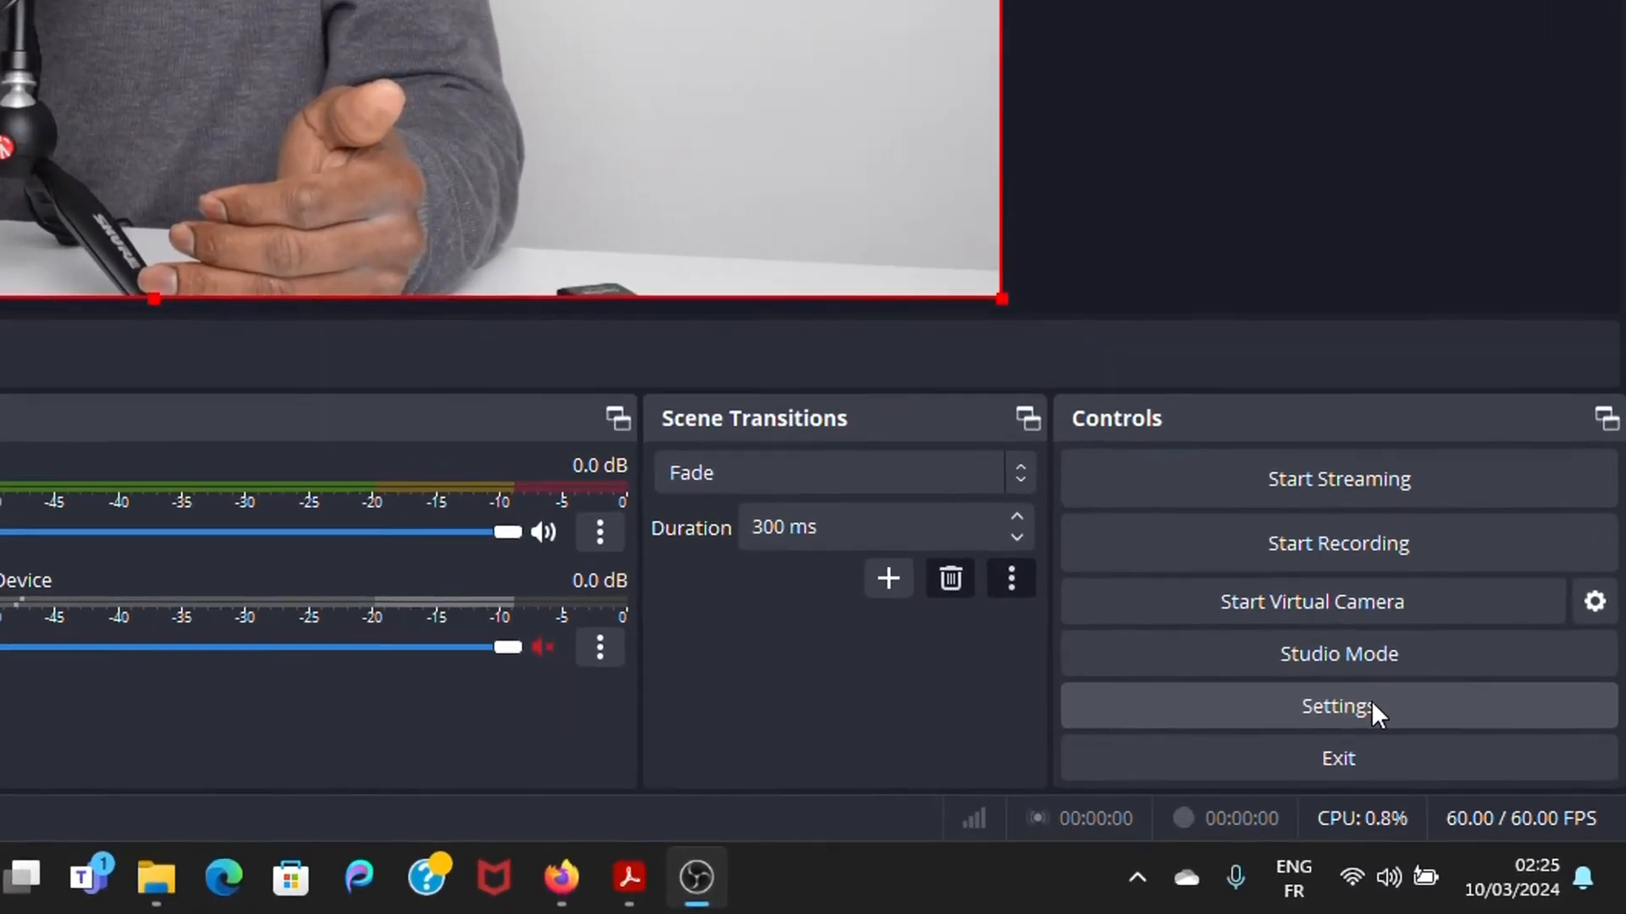
- Browse for a recording path in the output settings, create a default-named folder on the Desktop, and cancel the folder selection
{"action": "left_click", "coordinate": [1372, 706]}
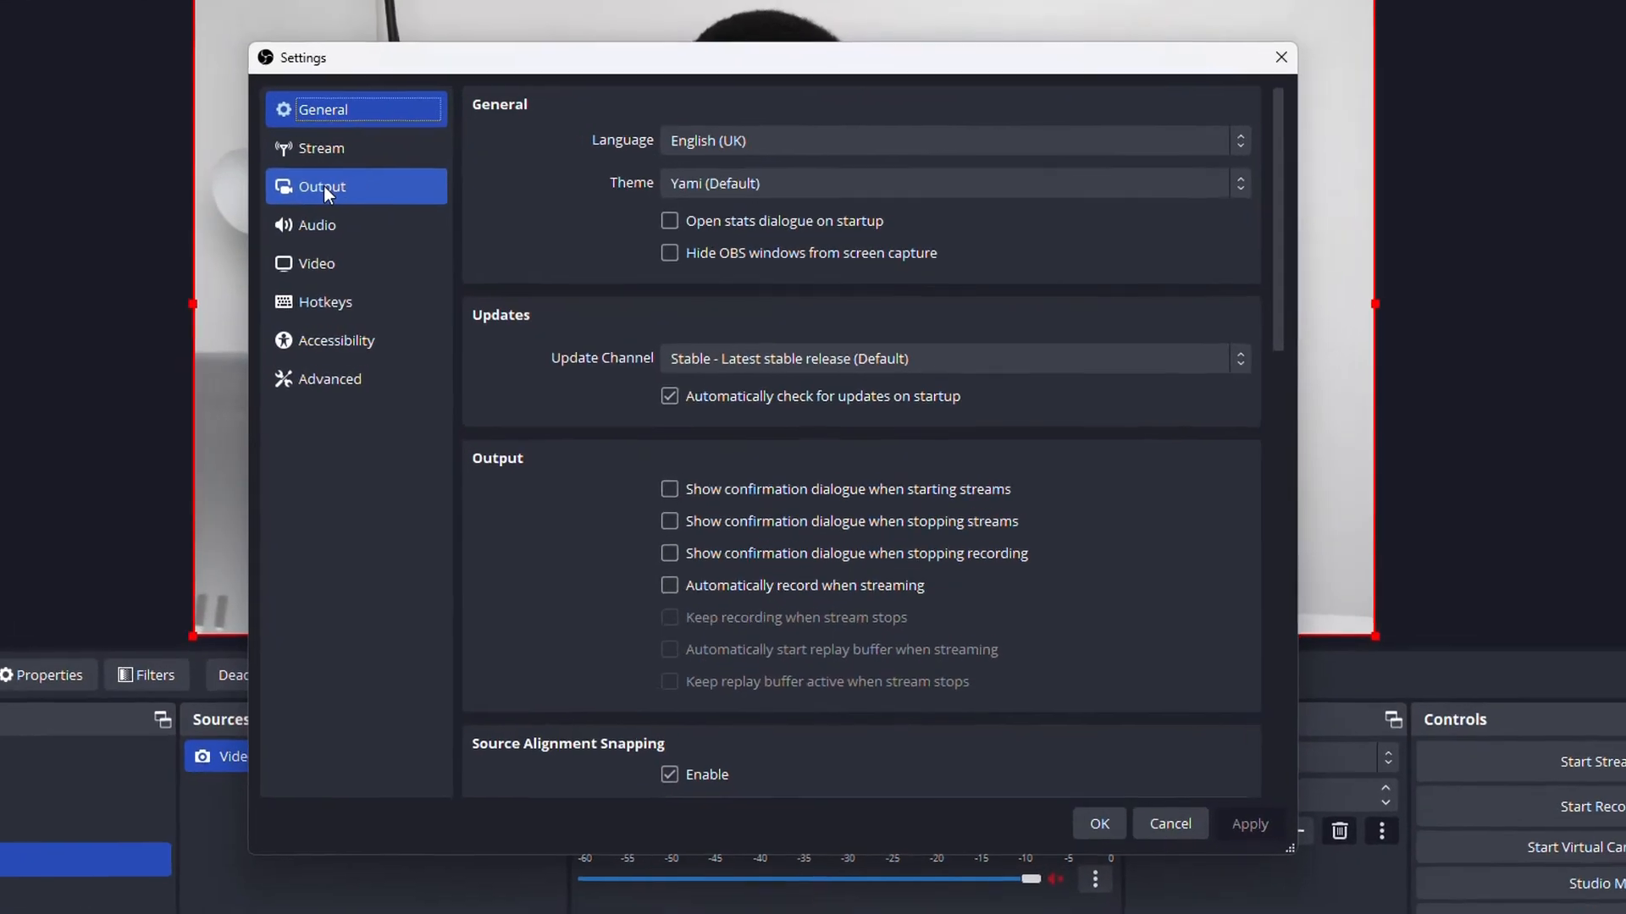
{"action": "left_click", "coordinate": [449, 217]}
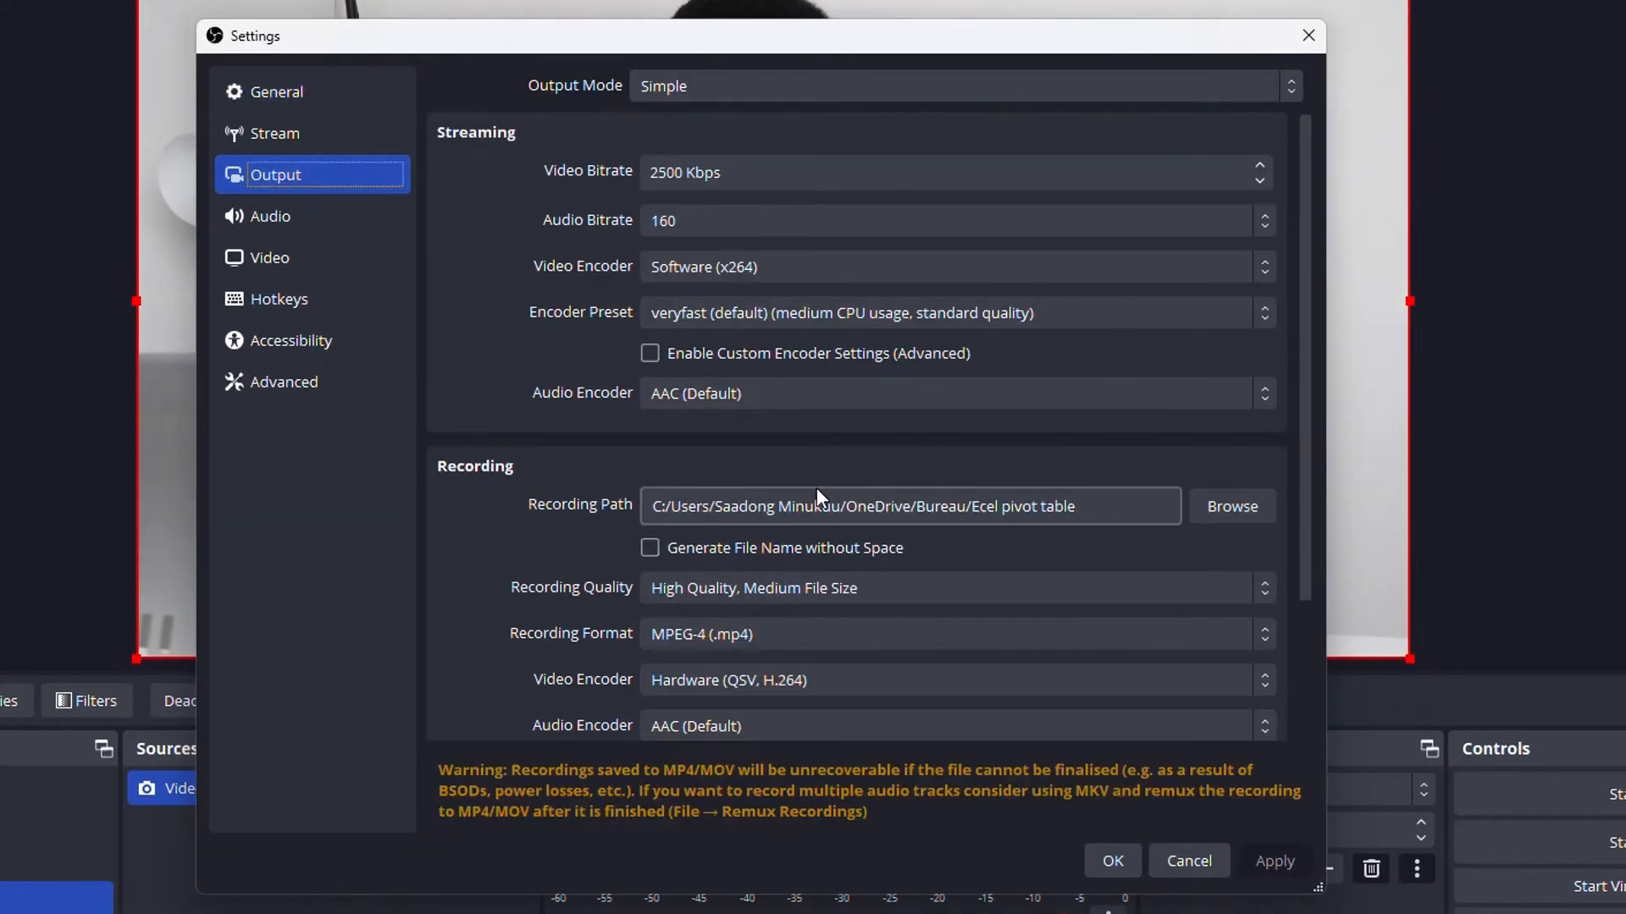
{"action": "left_click", "coordinate": [1257, 506]}
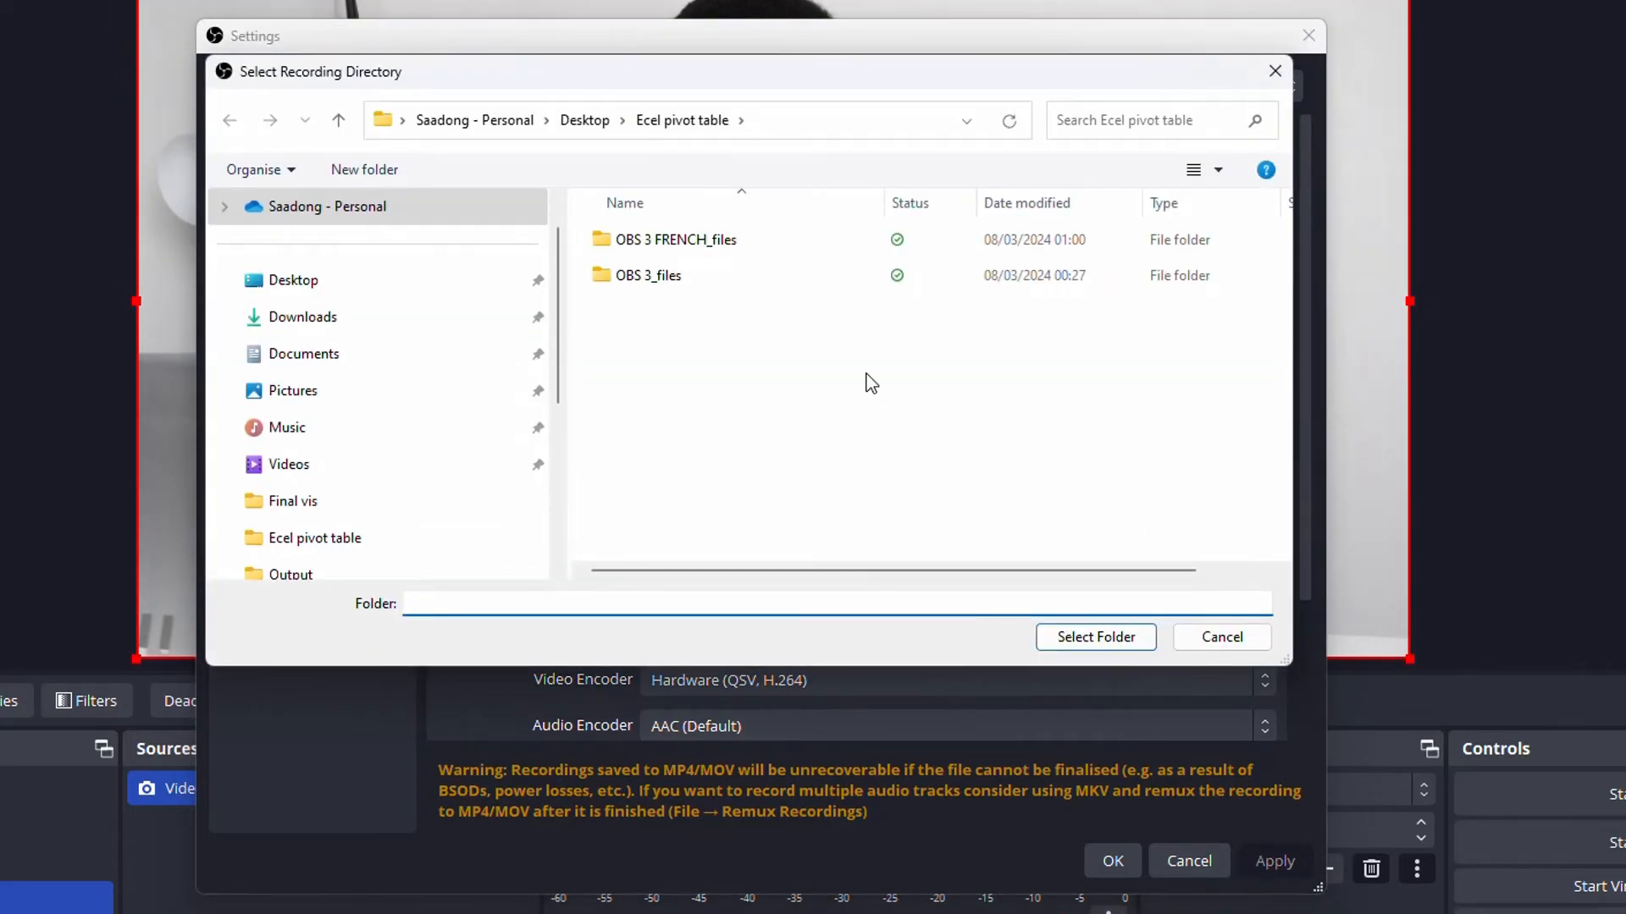
{"action": "left_click", "coordinate": [328, 298]}
{"action": "left_click", "coordinate": [352, 167]}
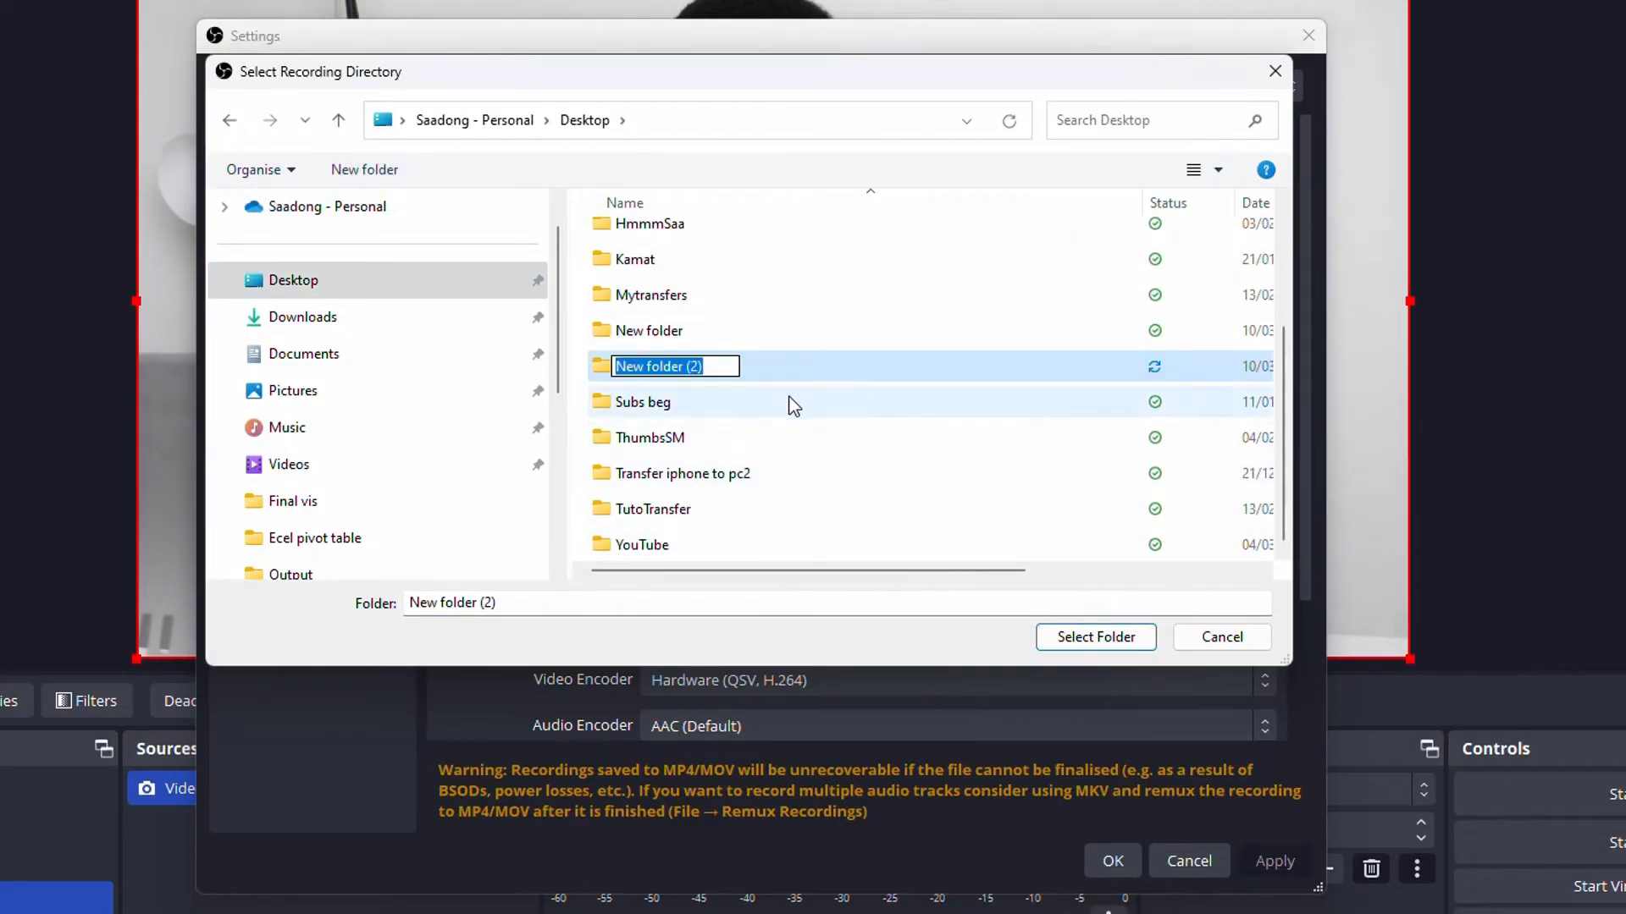
{"action": "key", "text": "Return"}
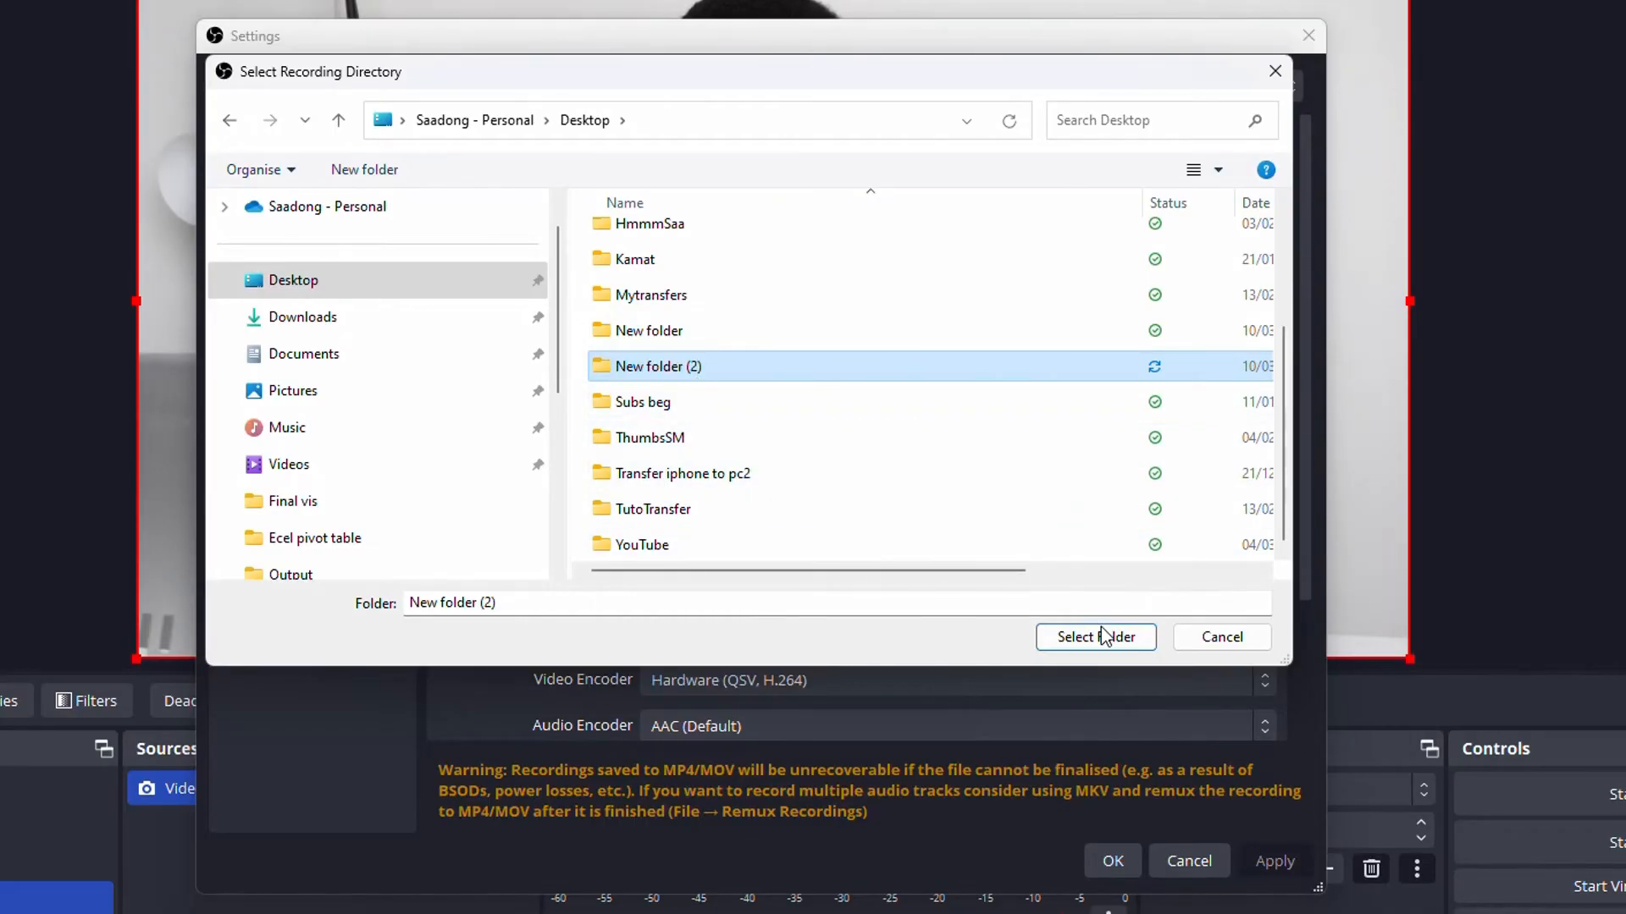
{"action": "left_click", "coordinate": [1219, 642]}
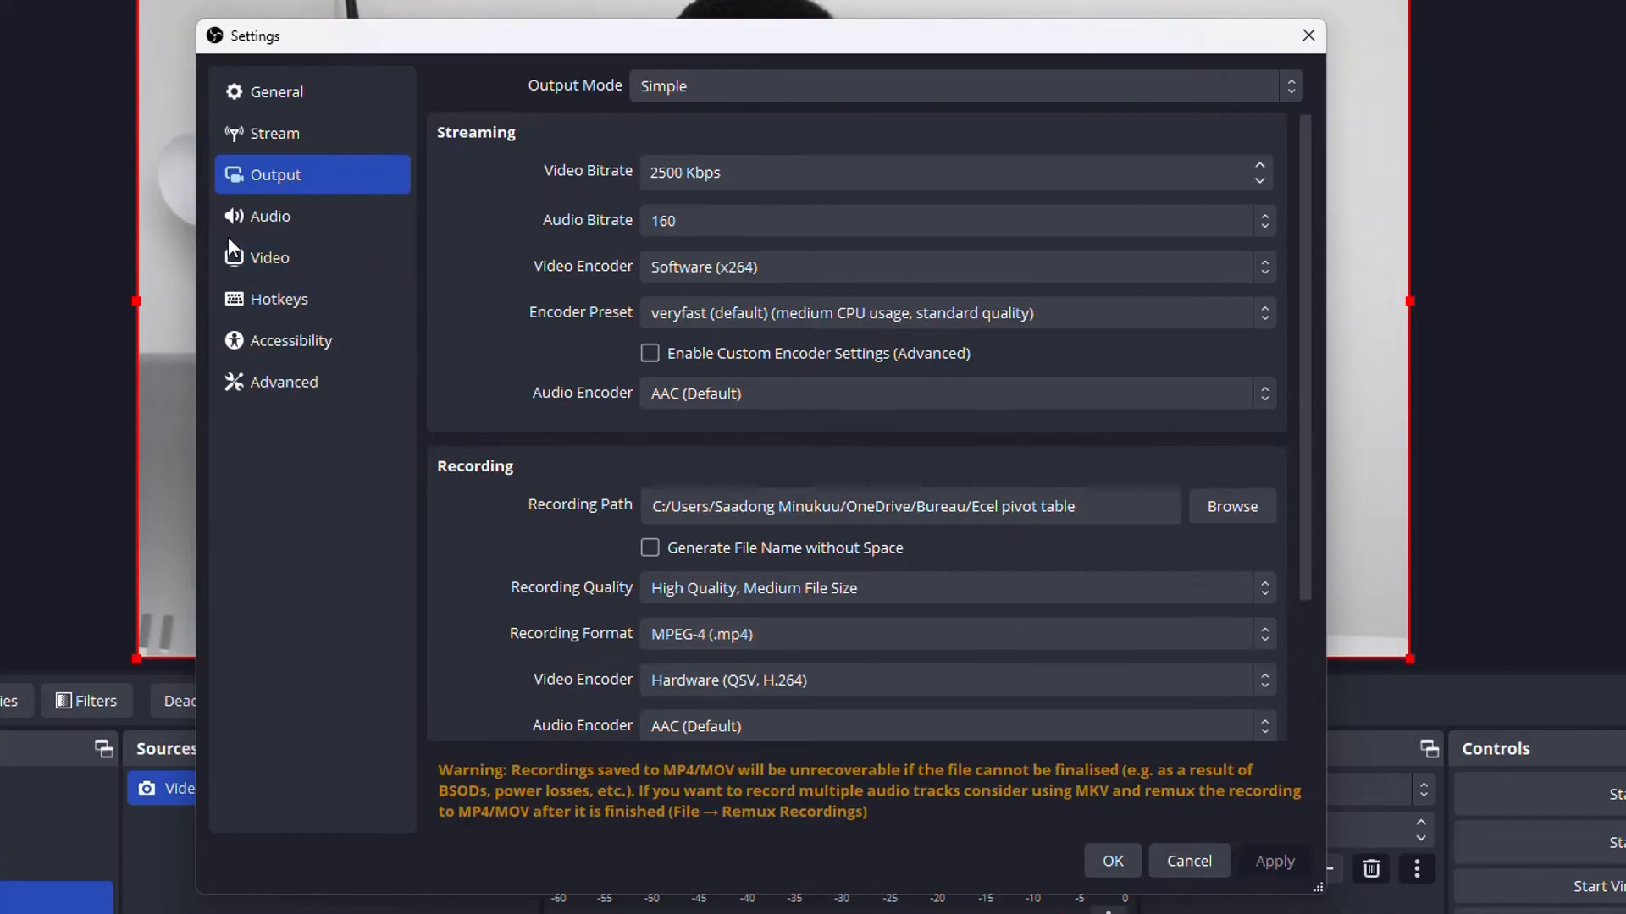
- Examine the Mic/Auxiliary Audio devices in the audio settings and the Base (Canvas) Resolution choices in the video settings
{"action": "left_click", "coordinate": [260, 222]}
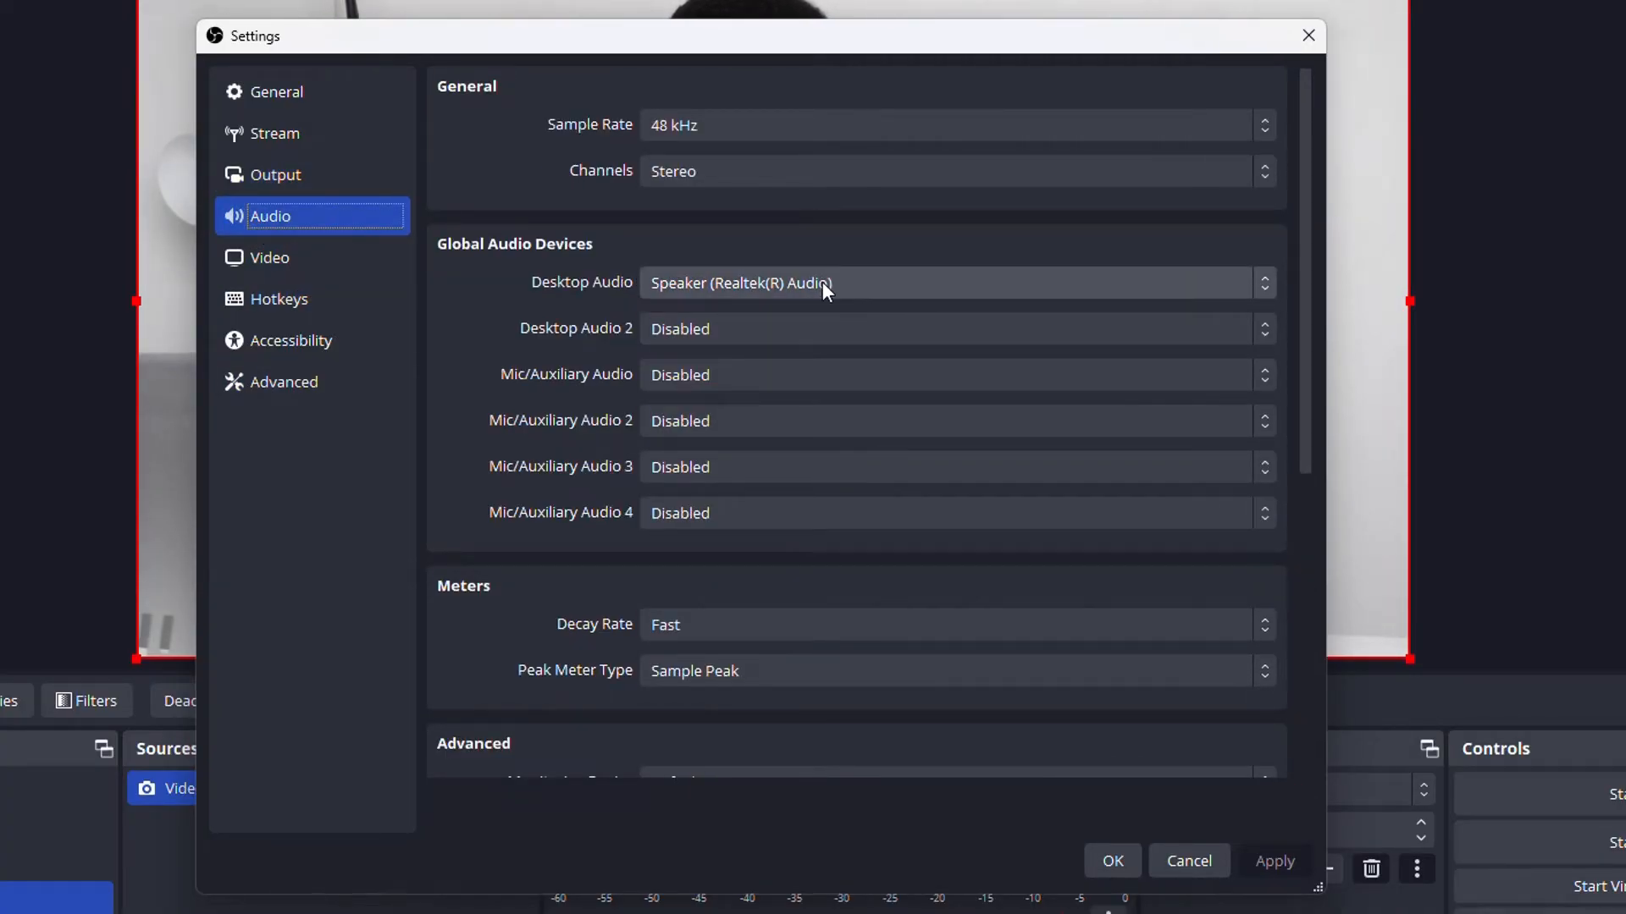
{"action": "left_click", "coordinate": [727, 376]}
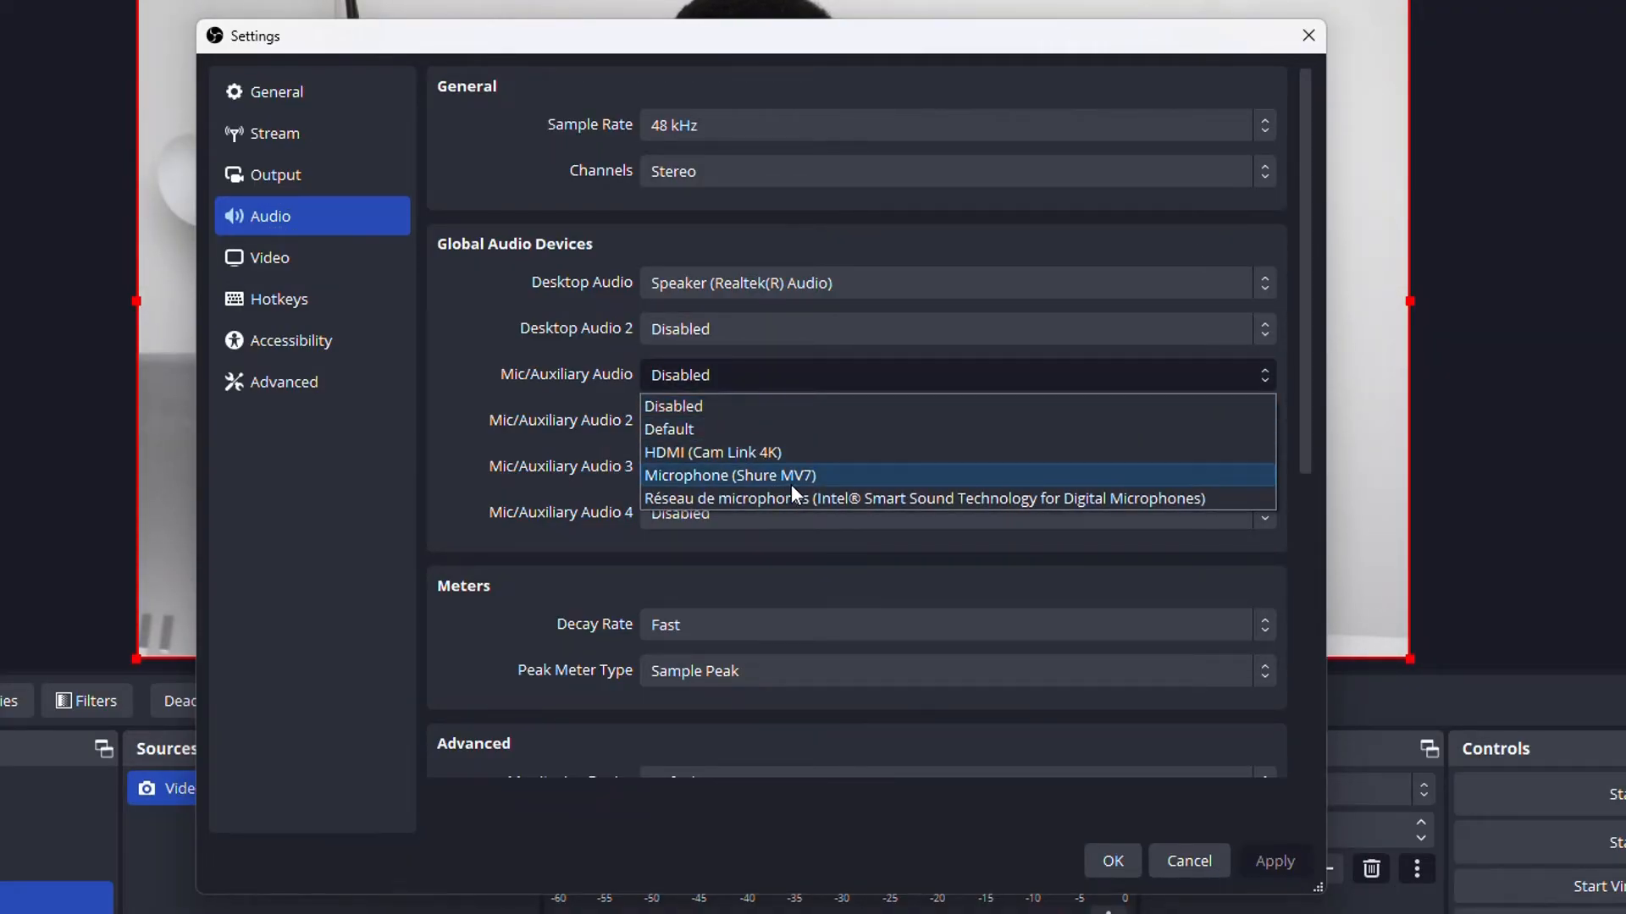
{"action": "left_click", "coordinate": [444, 370]}
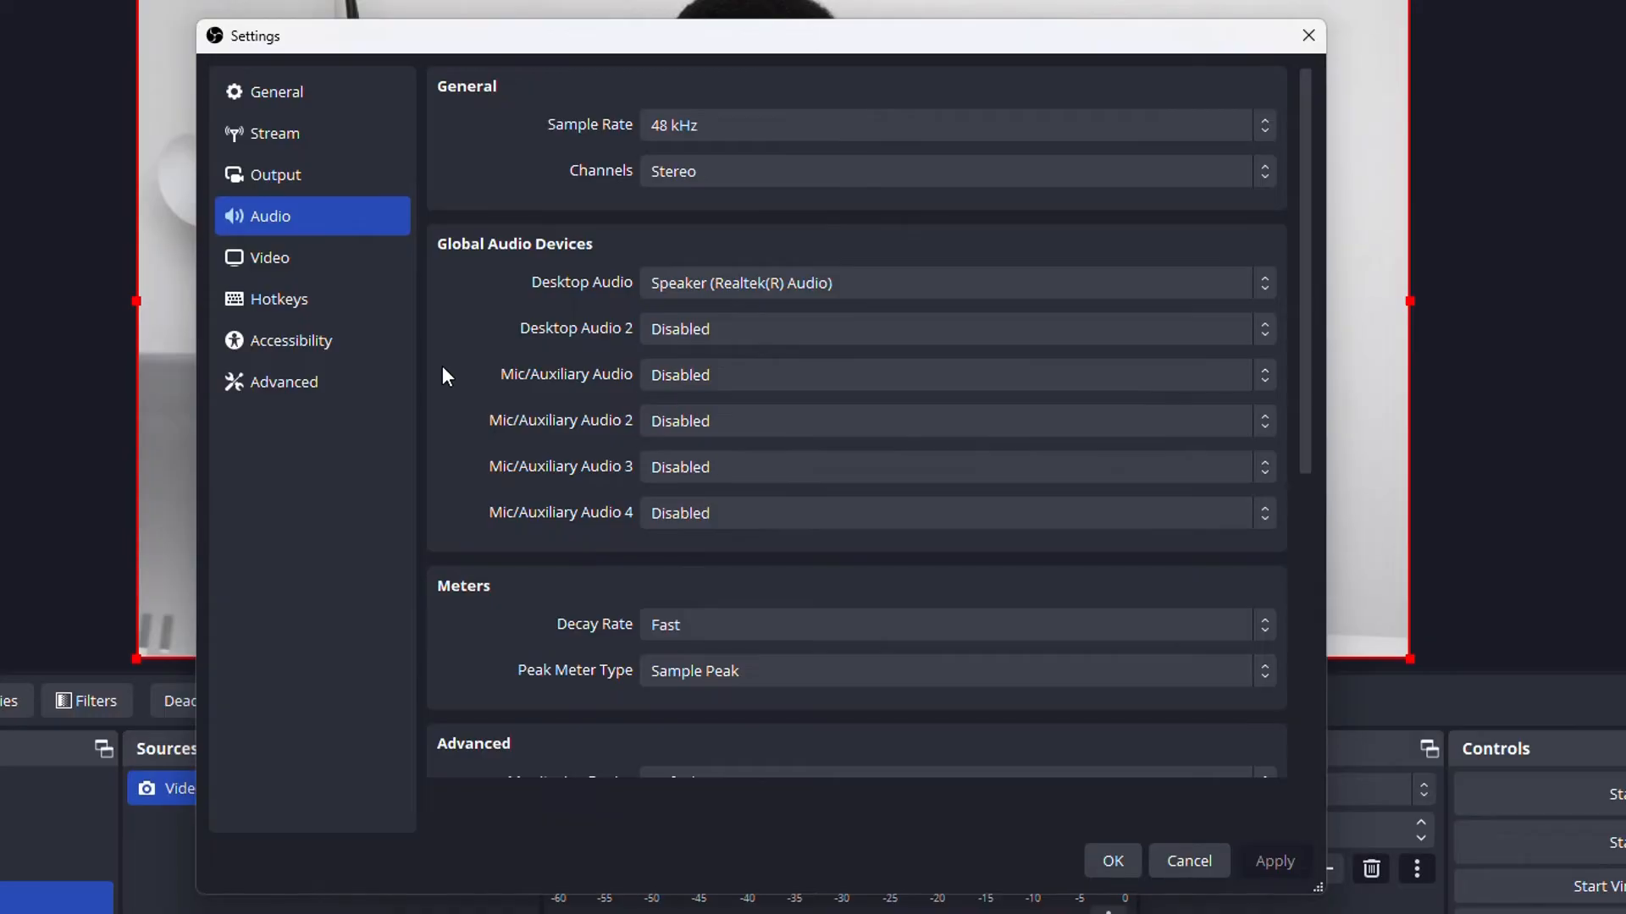
{"action": "left_click", "coordinate": [319, 269]}
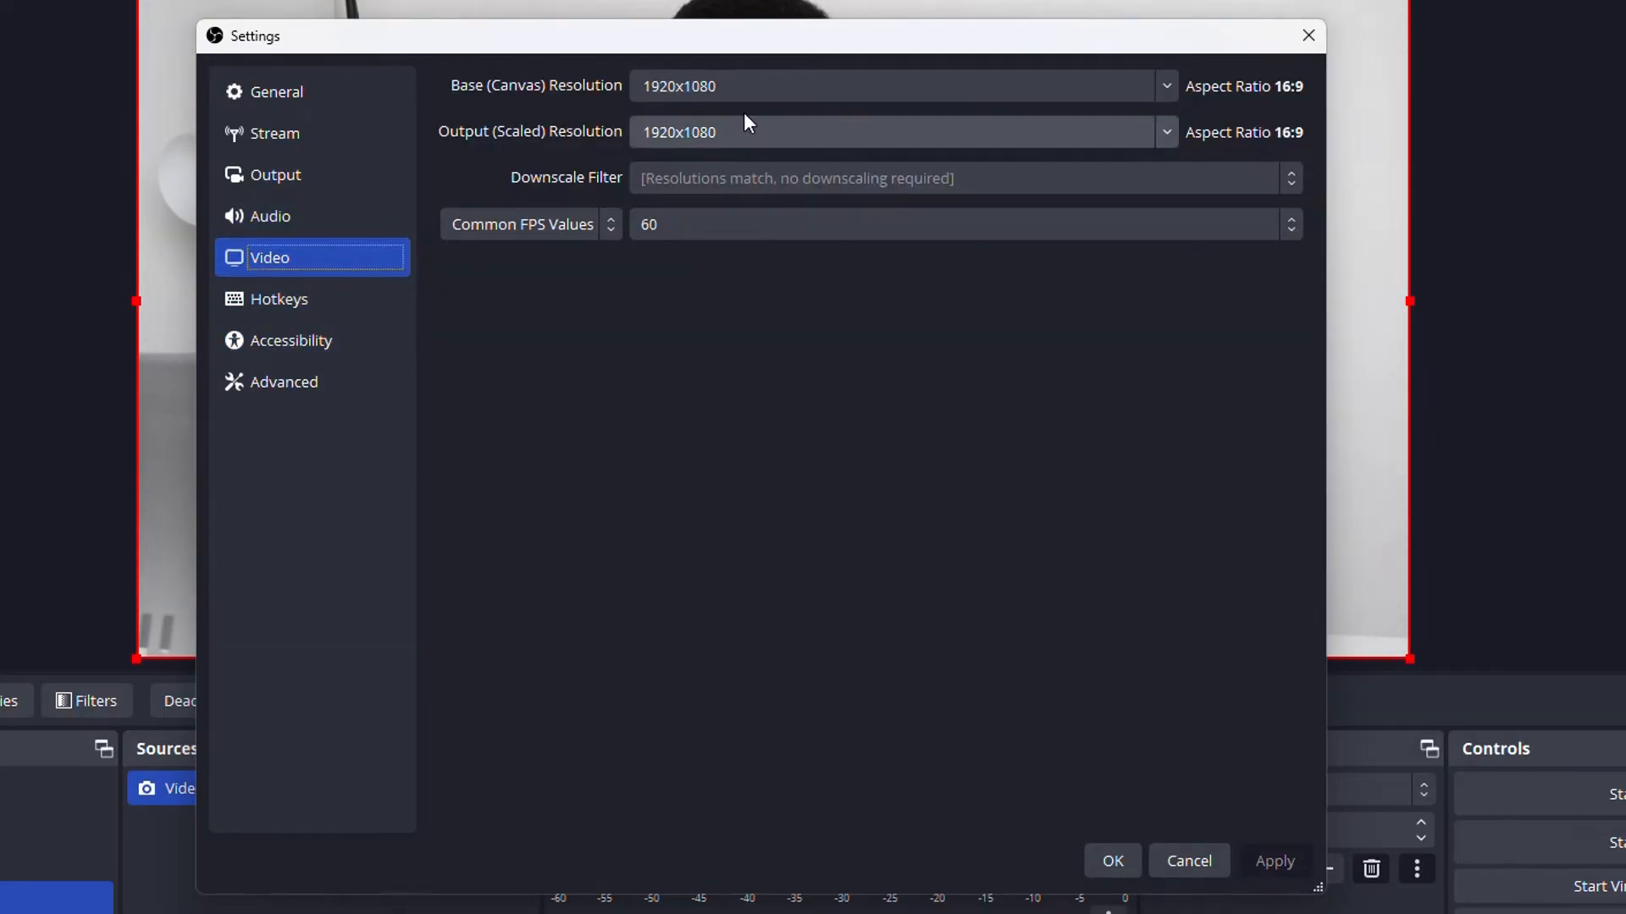
{"action": "left_click", "coordinate": [852, 91]}
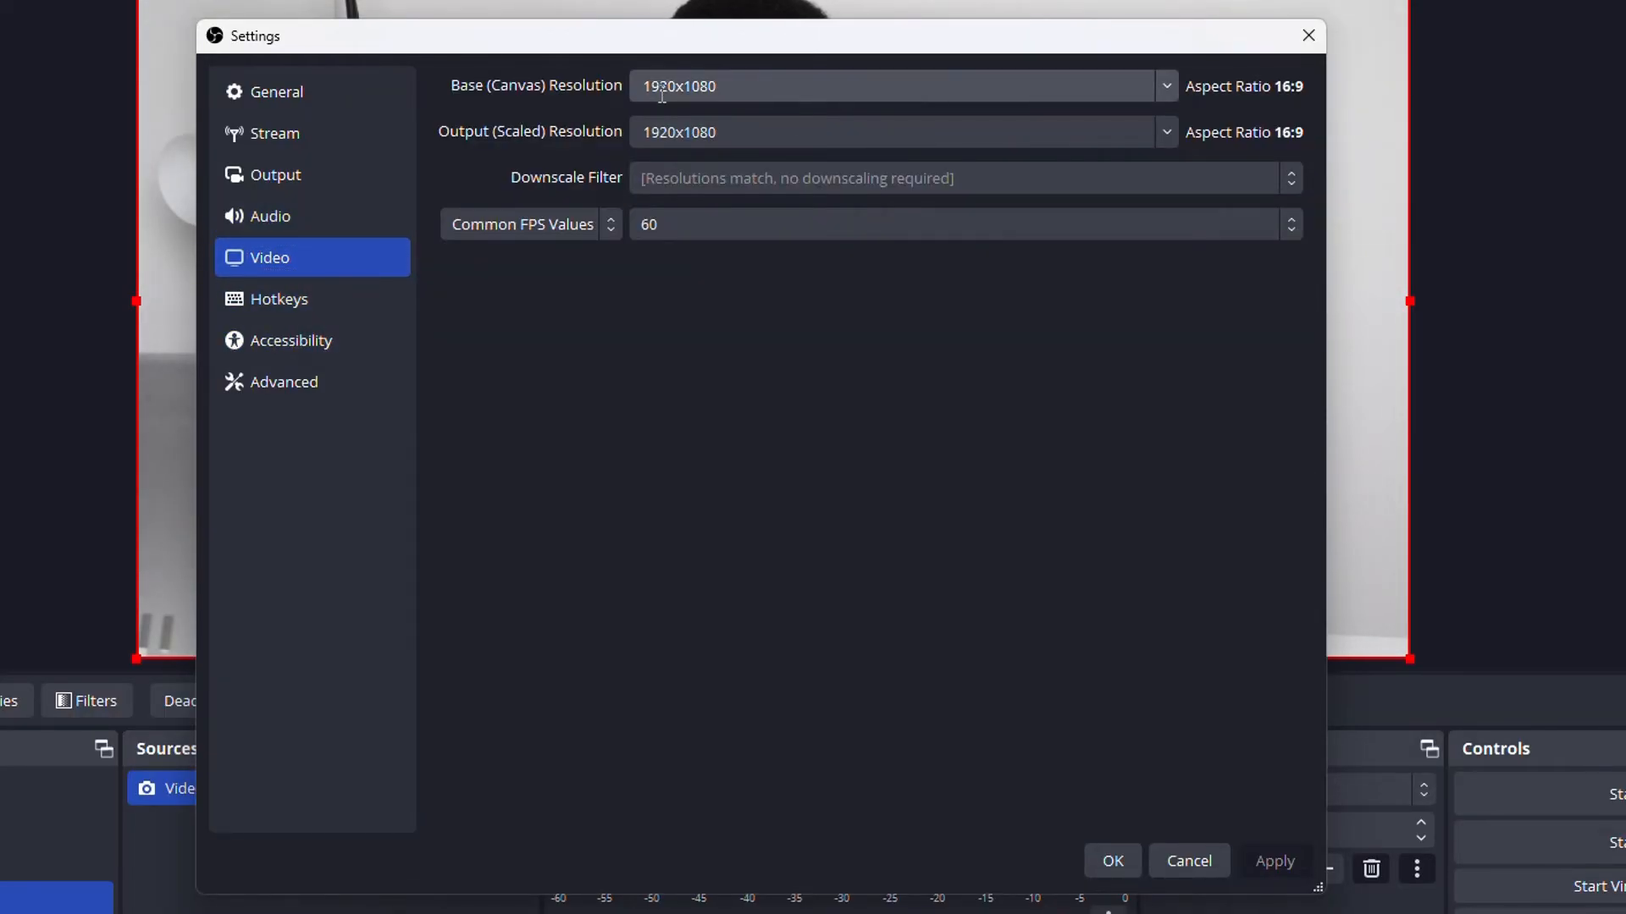
{"action": "left_click", "coordinate": [1164, 86]}
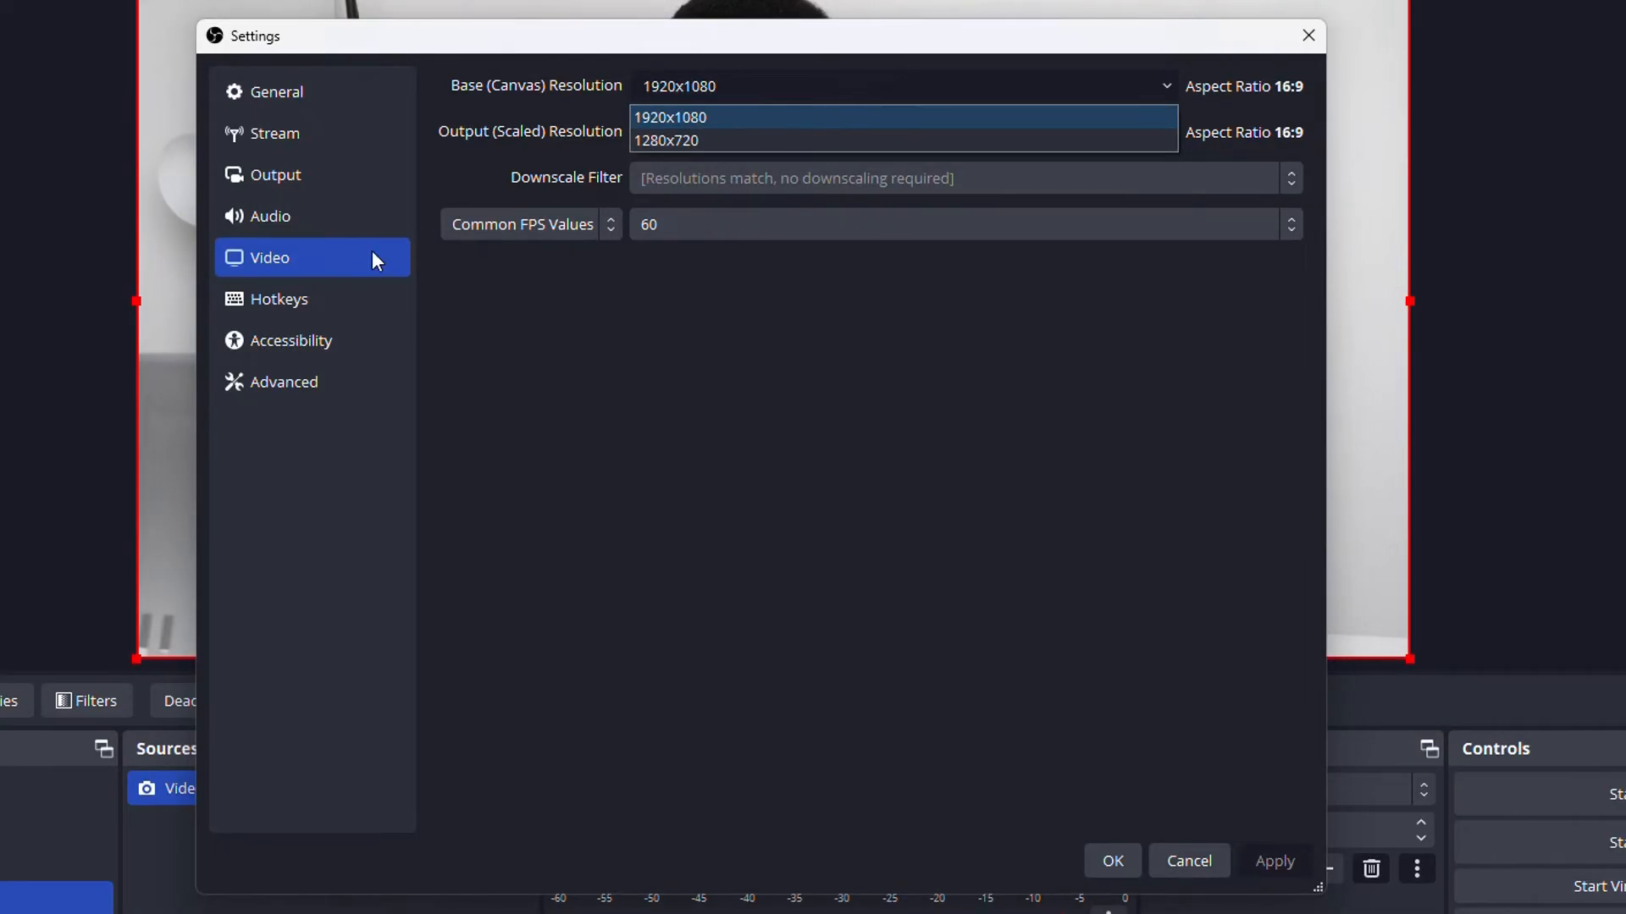
- Replace the existing hotkeys for both Start Recording and Stop Recording with S
{"action": "left_click", "coordinate": [311, 303]}
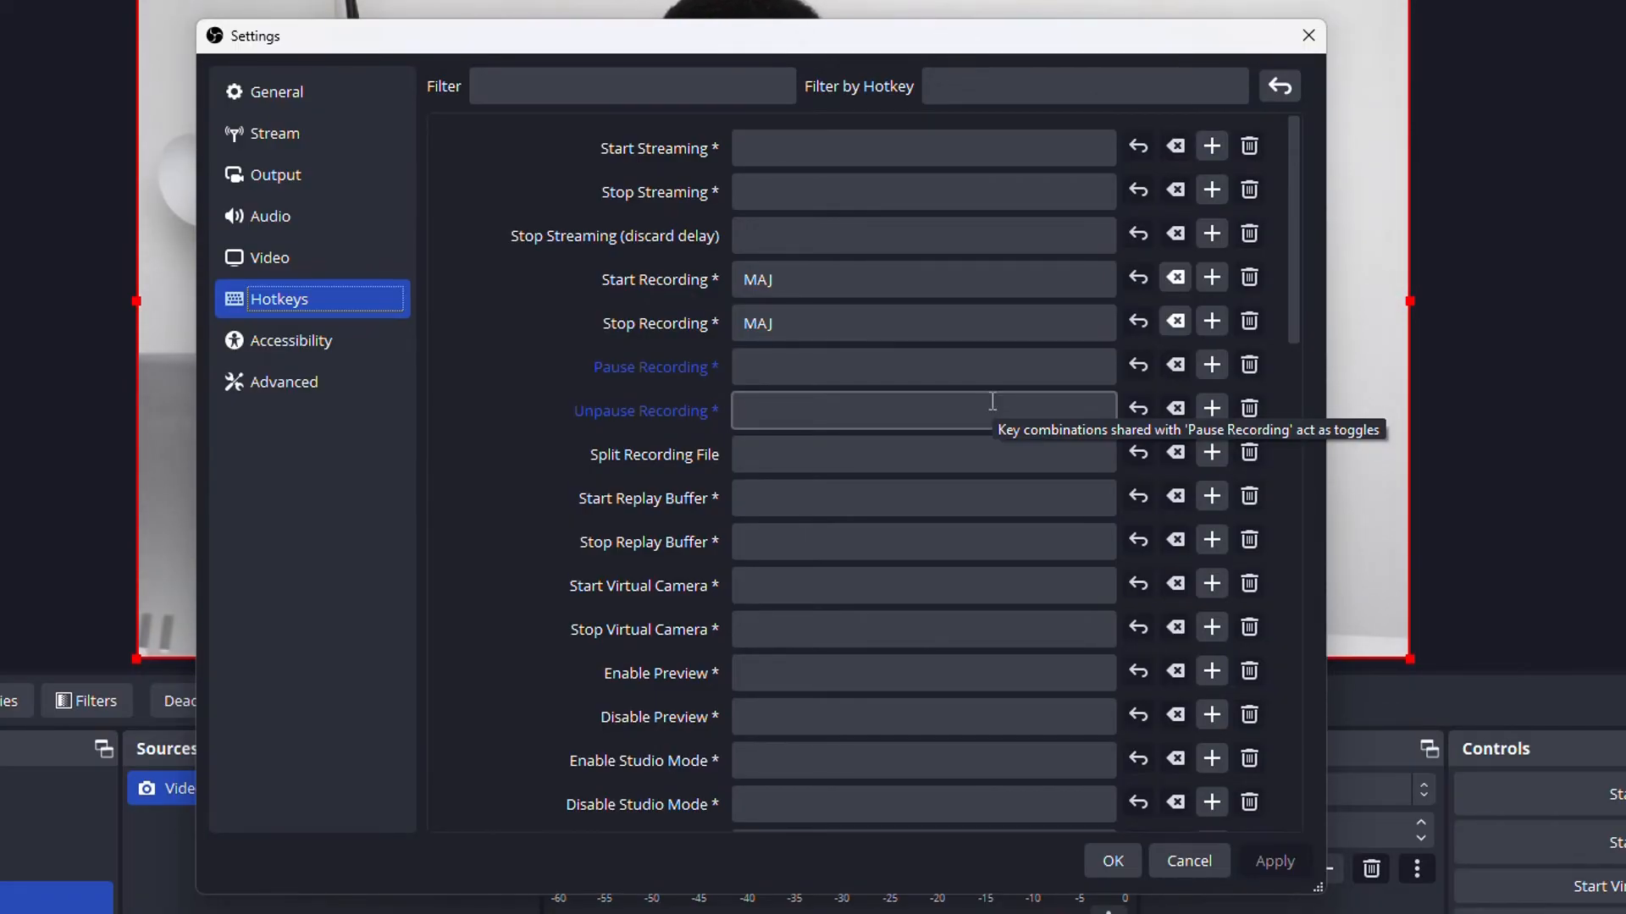
{"action": "left_click", "coordinate": [830, 278]}
{"action": "left_click", "coordinate": [1178, 287]}
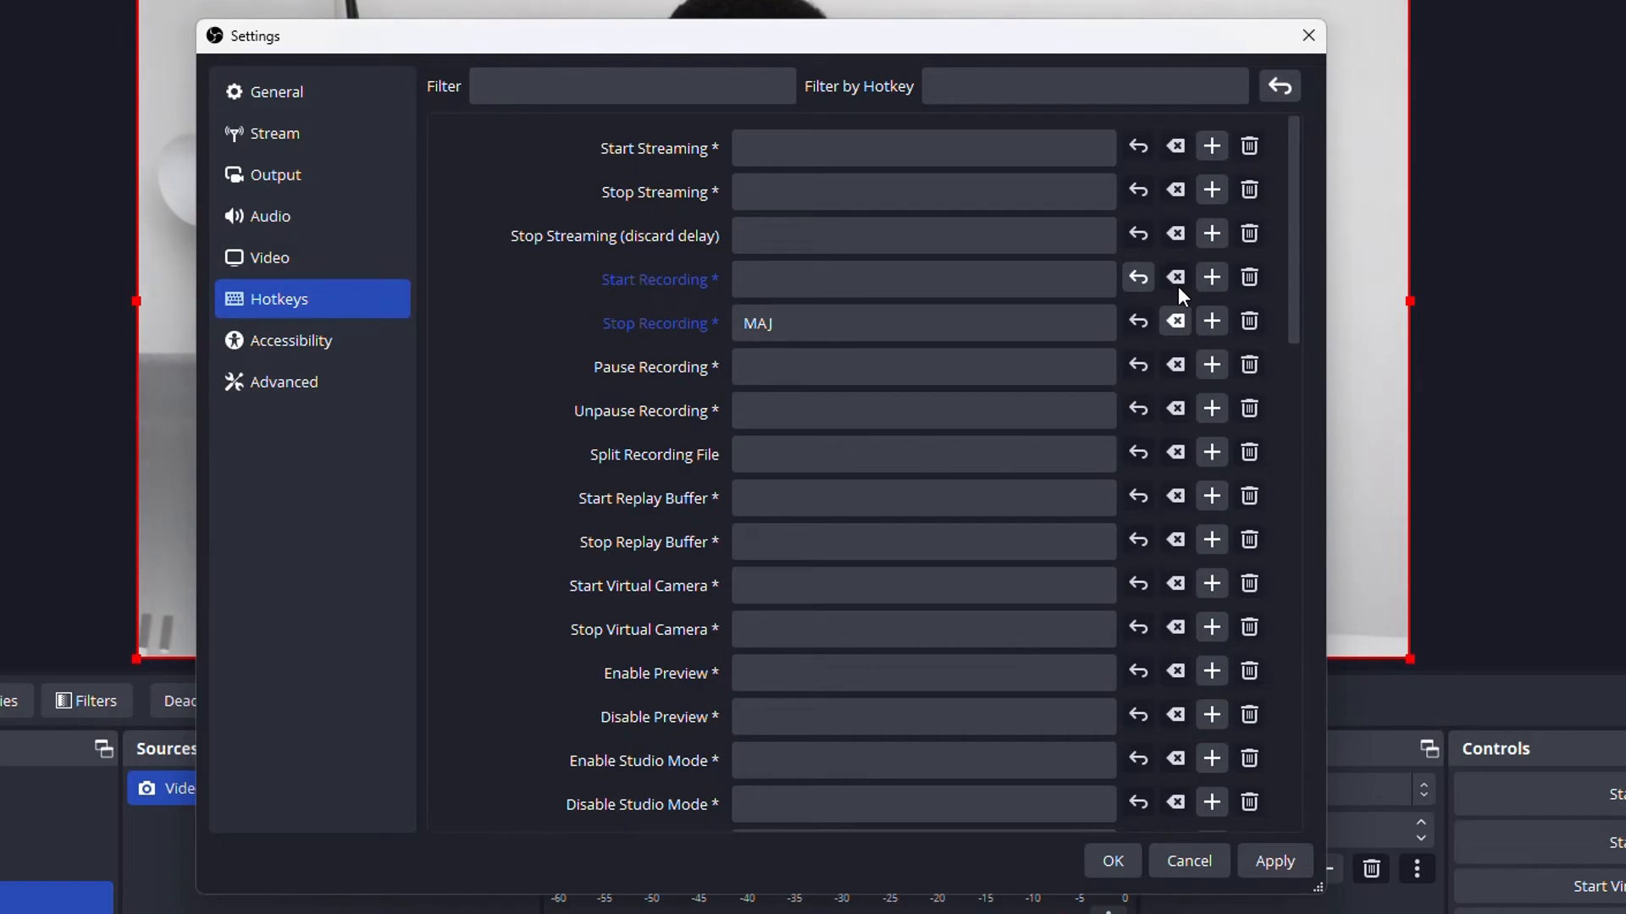
{"action": "left_click", "coordinate": [1047, 290]}
{"action": "key", "text": "s"}
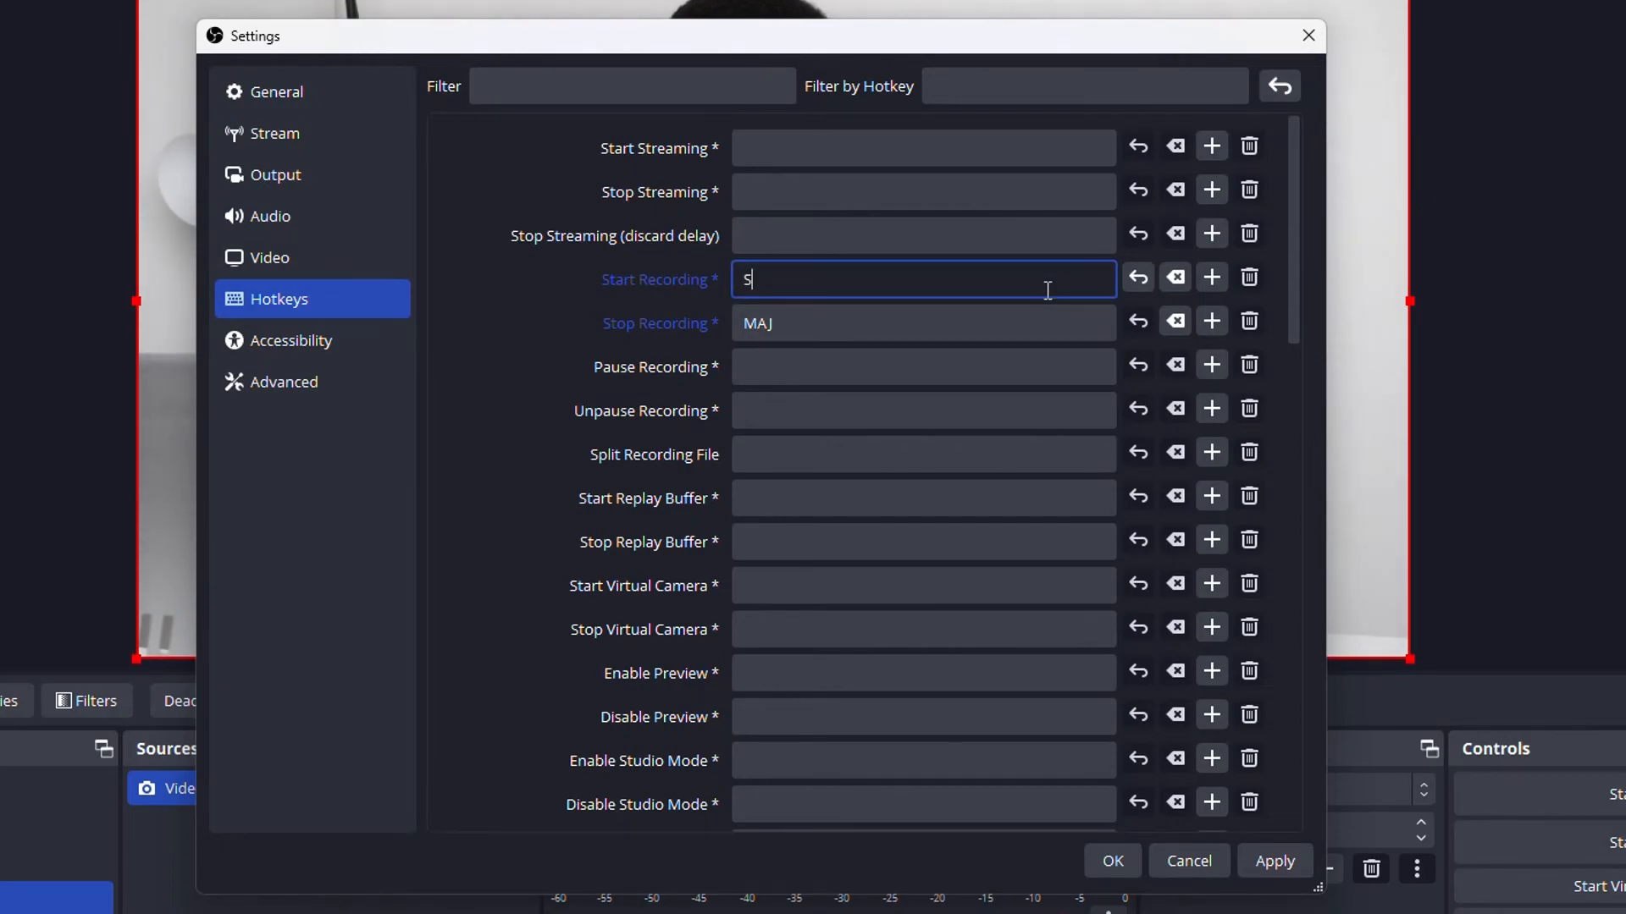
{"action": "left_click", "coordinate": [948, 329]}
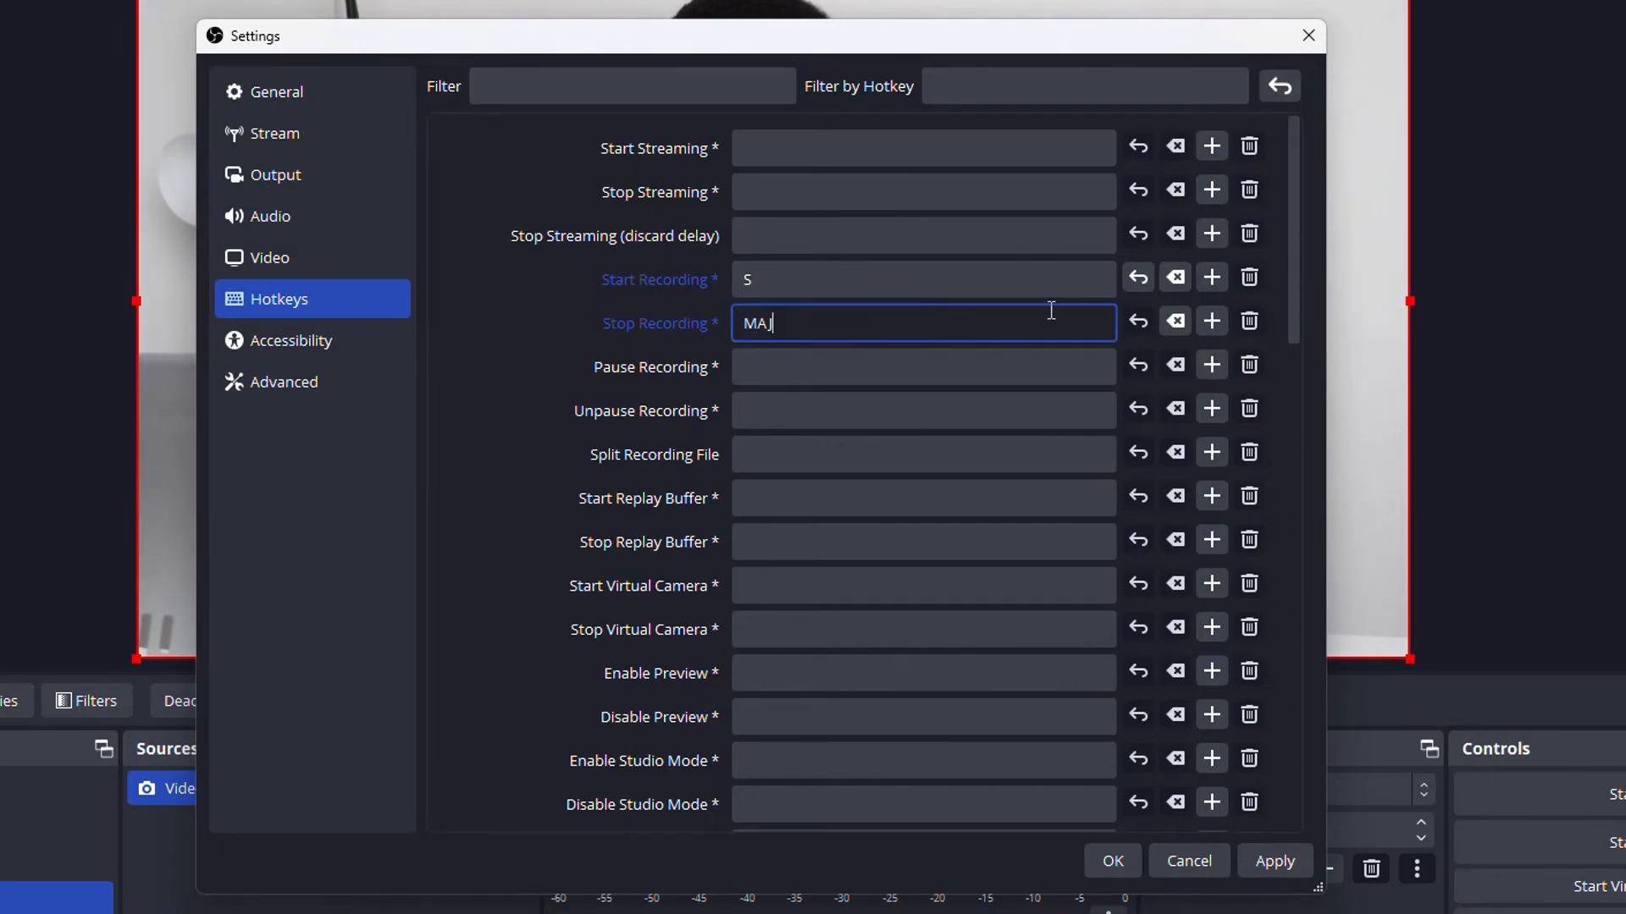
{"action": "left_click", "coordinate": [1176, 322]}
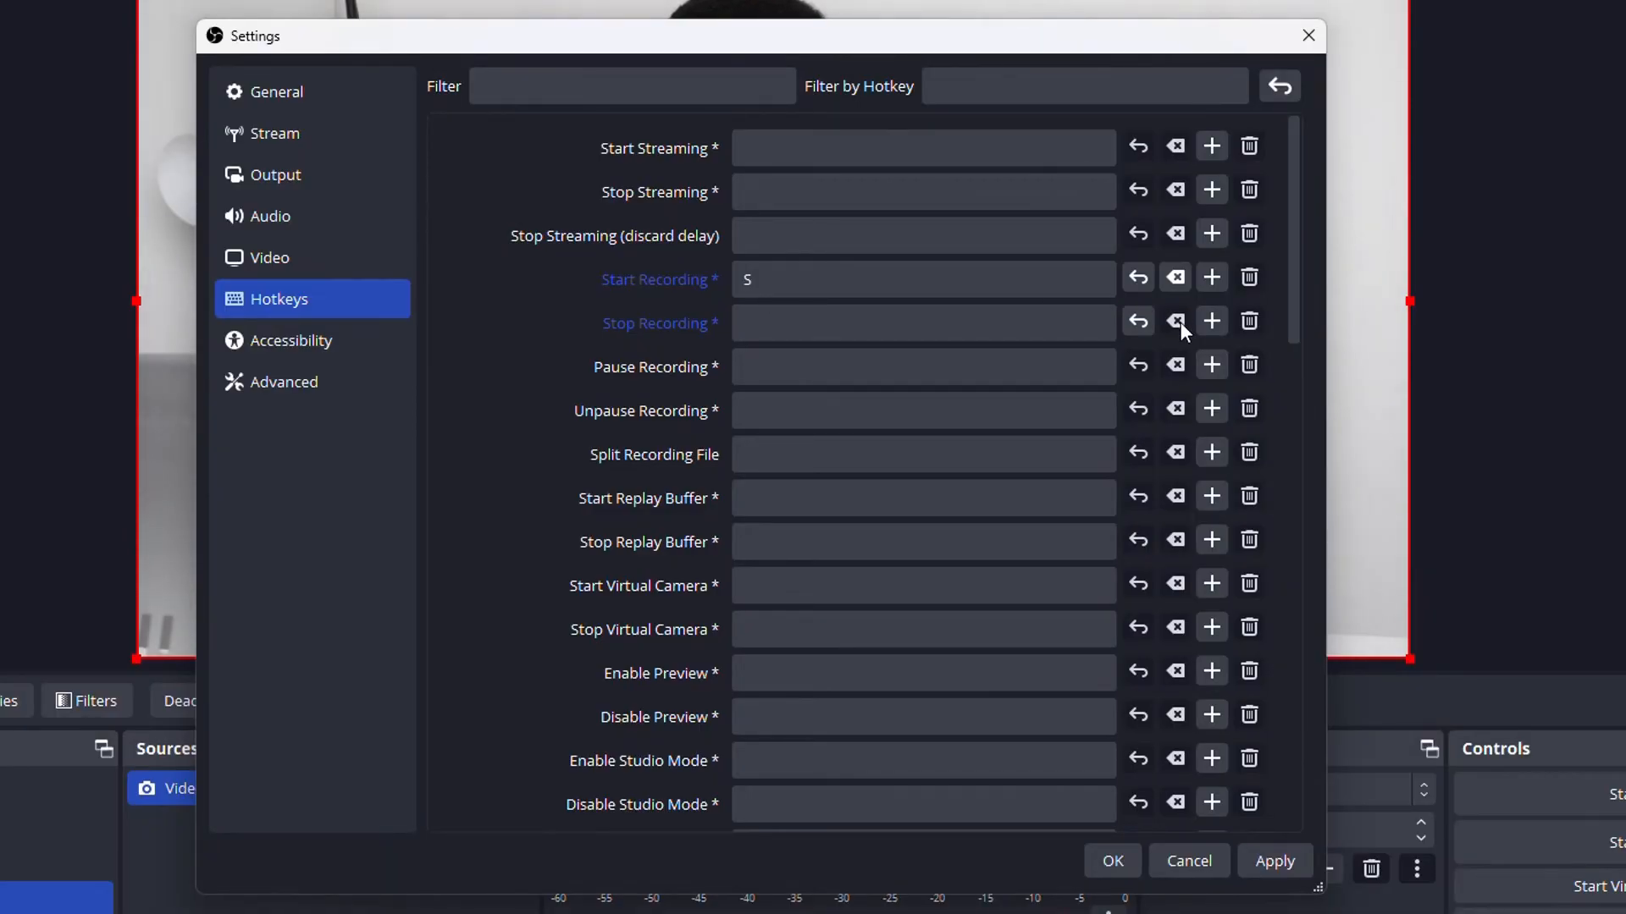
{"action": "left_click", "coordinate": [933, 314]}
{"action": "key", "text": "s"}
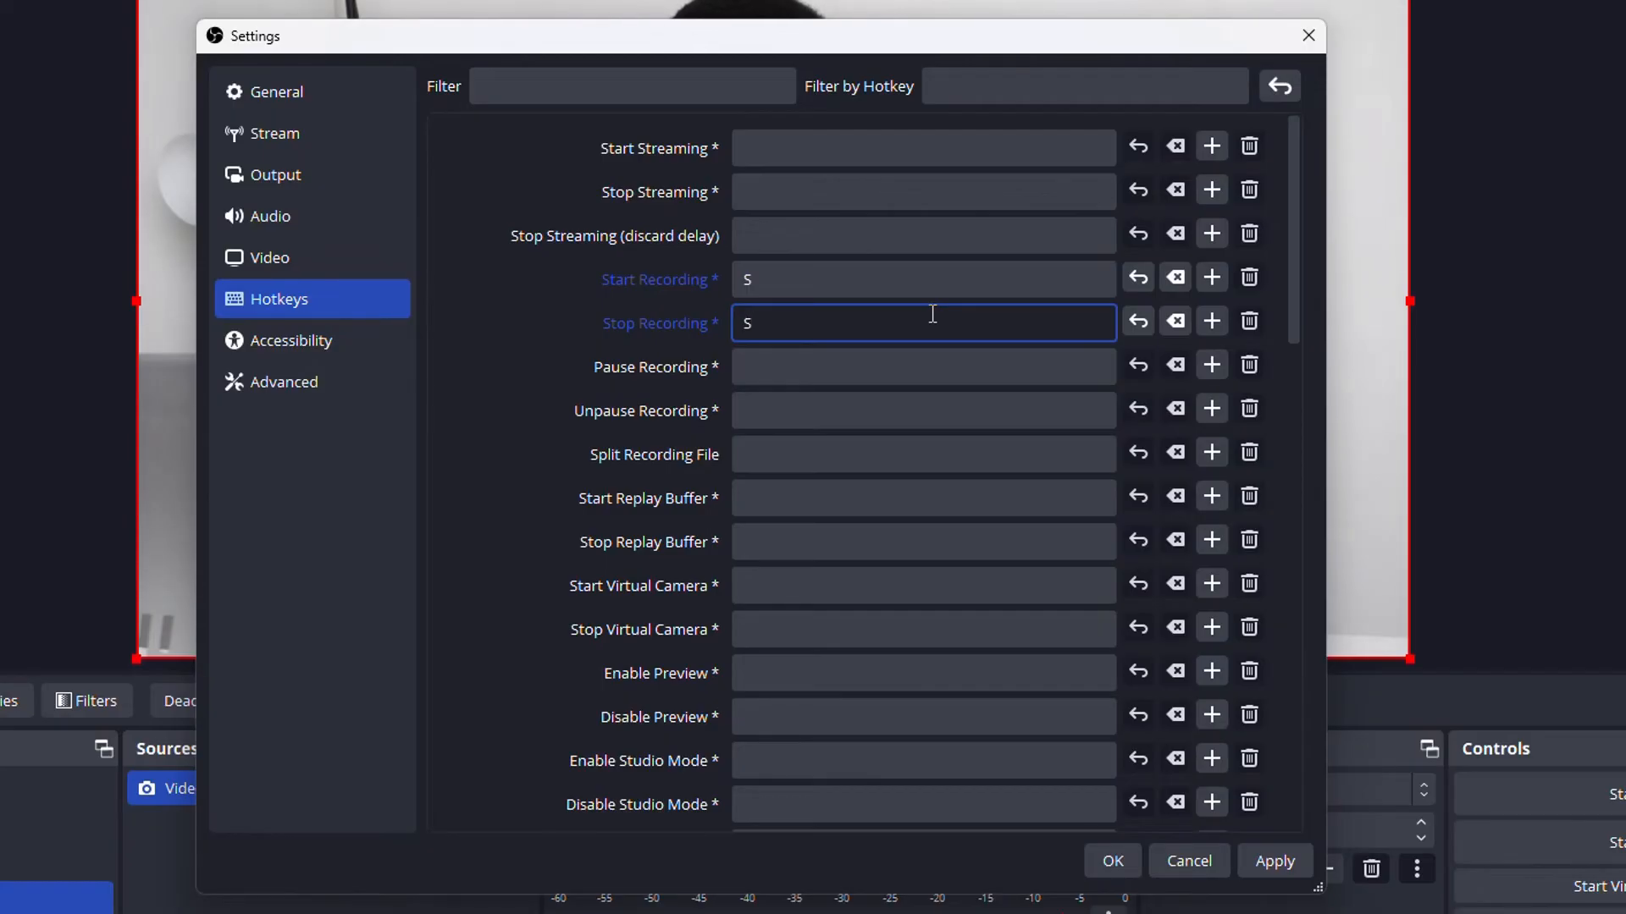
- Assign F as the switch-to-scene hotkey for My self 6 and G for SCREEN 6
{"action": "scroll", "coordinate": [946, 508], "scroll_direction": "down", "scroll_amount": 5}
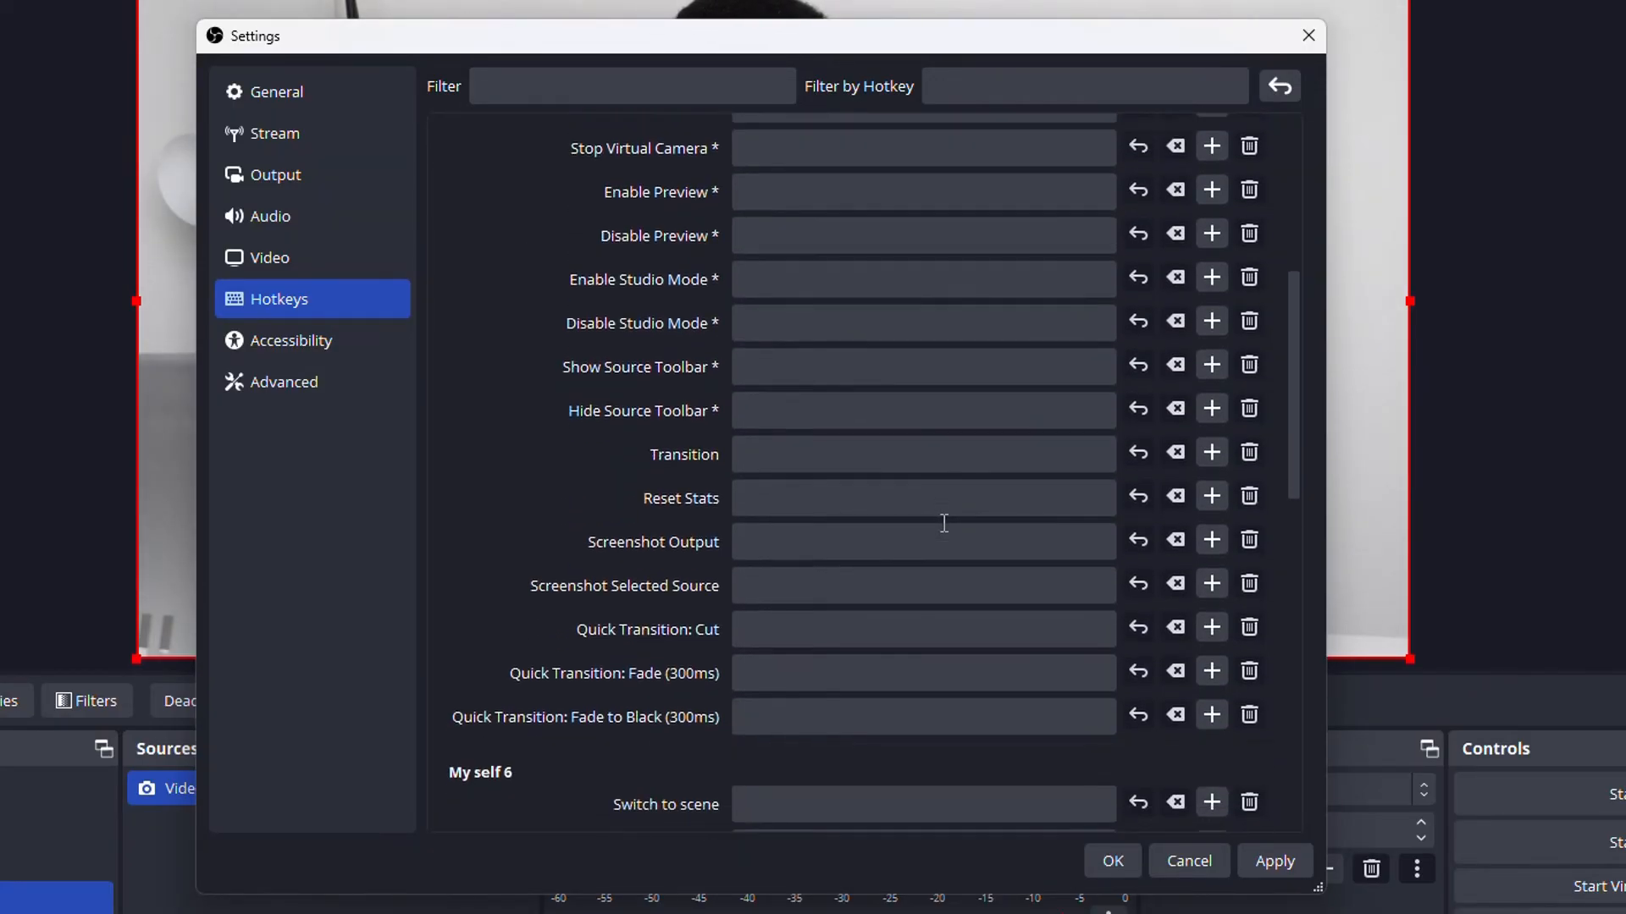
{"action": "scroll", "coordinate": [944, 522], "scroll_direction": "down", "scroll_amount": 3}
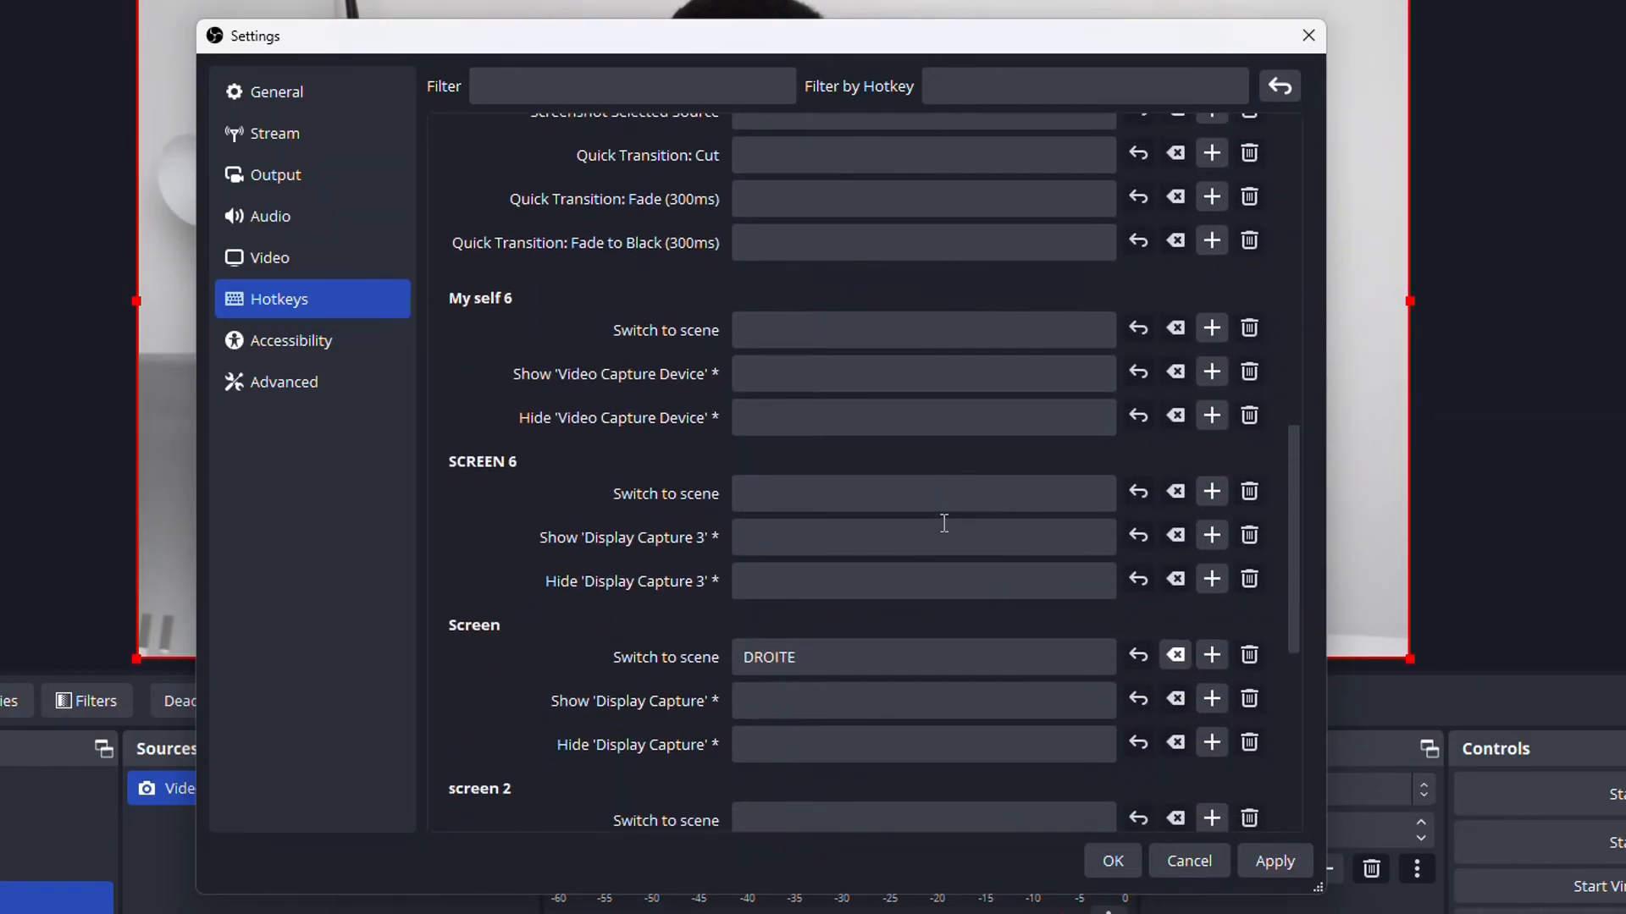
{"action": "left_click", "coordinate": [860, 334]}
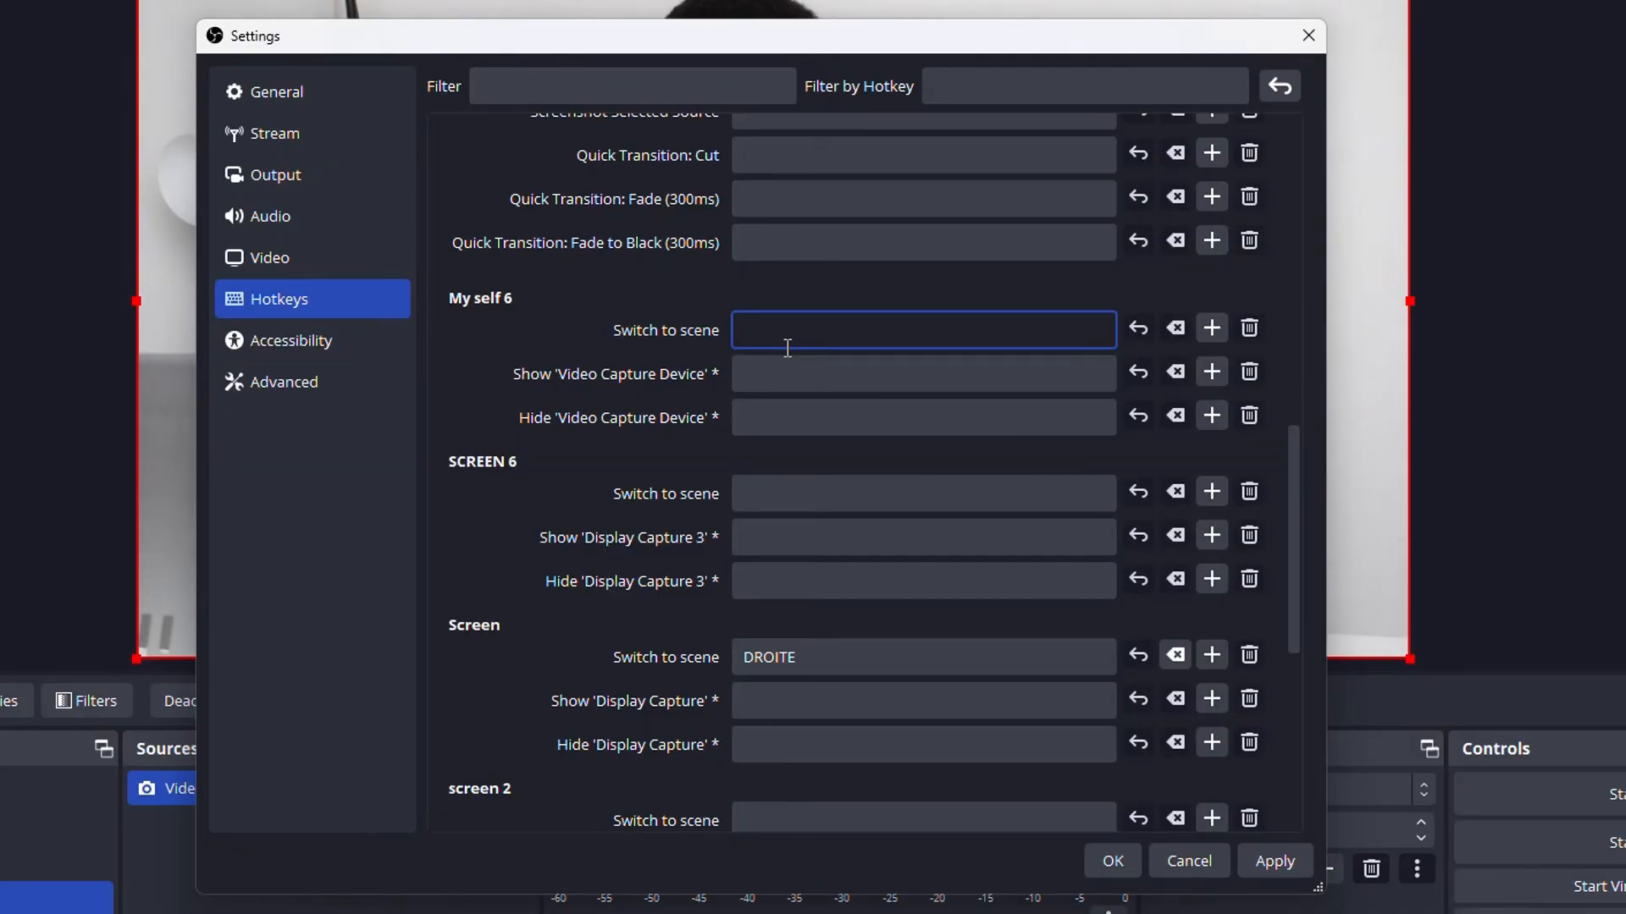
{"action": "key", "text": "f"}
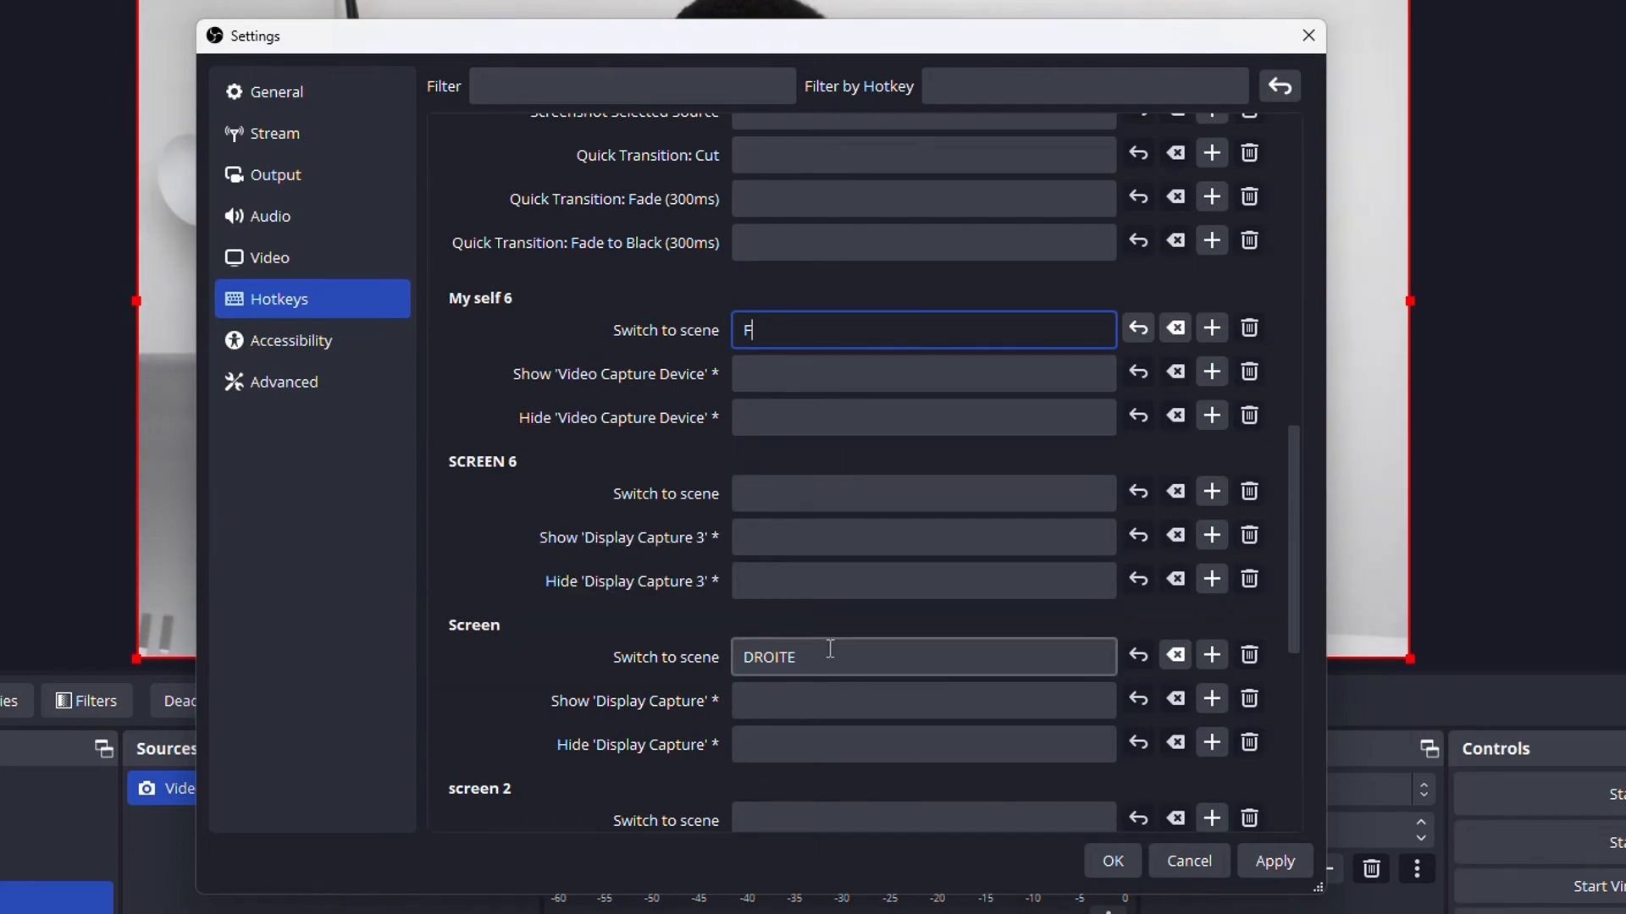
{"action": "scroll", "coordinate": [830, 649], "scroll_direction": "down", "scroll_amount": 6}
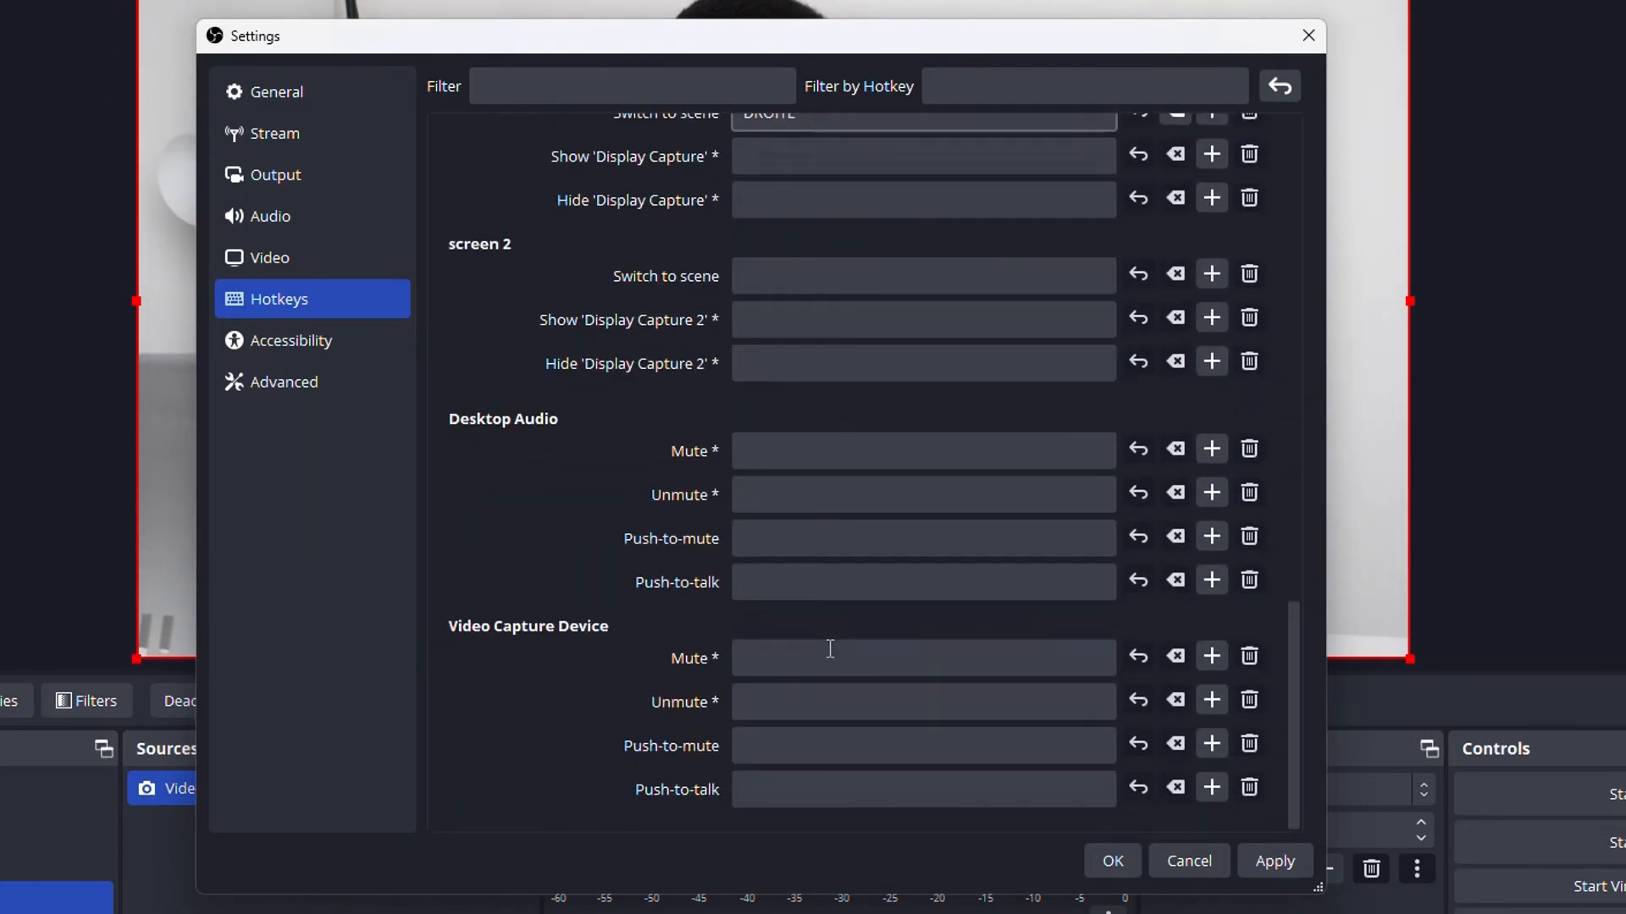
{"action": "scroll", "coordinate": [830, 648], "scroll_direction": "up", "scroll_amount": 8}
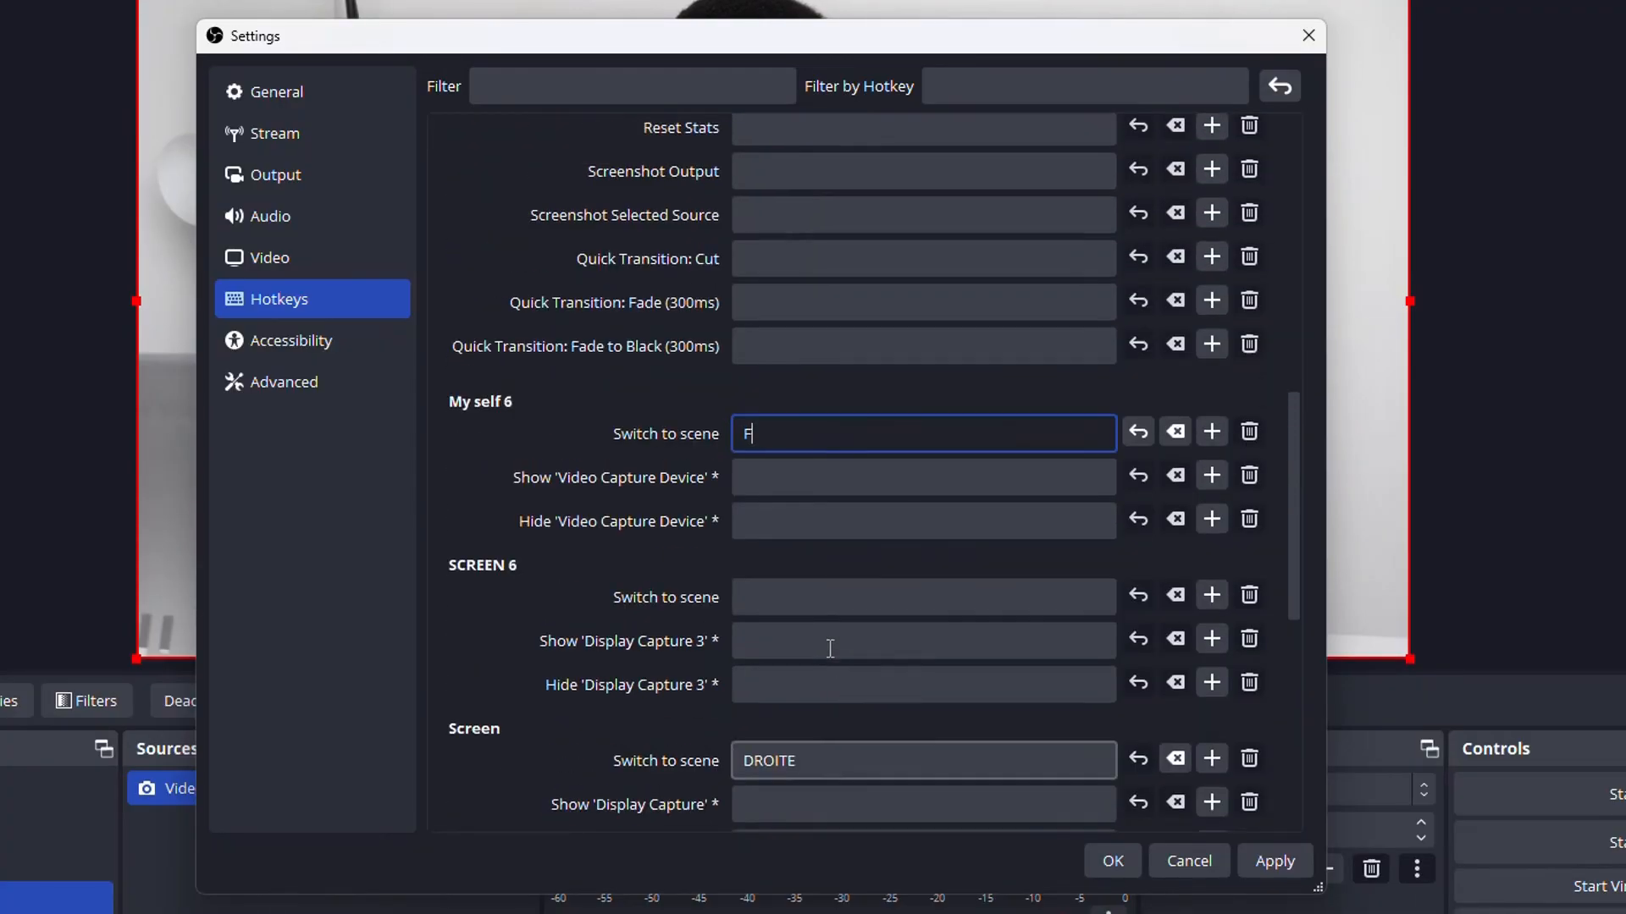
{"action": "left_click", "coordinate": [755, 671]}
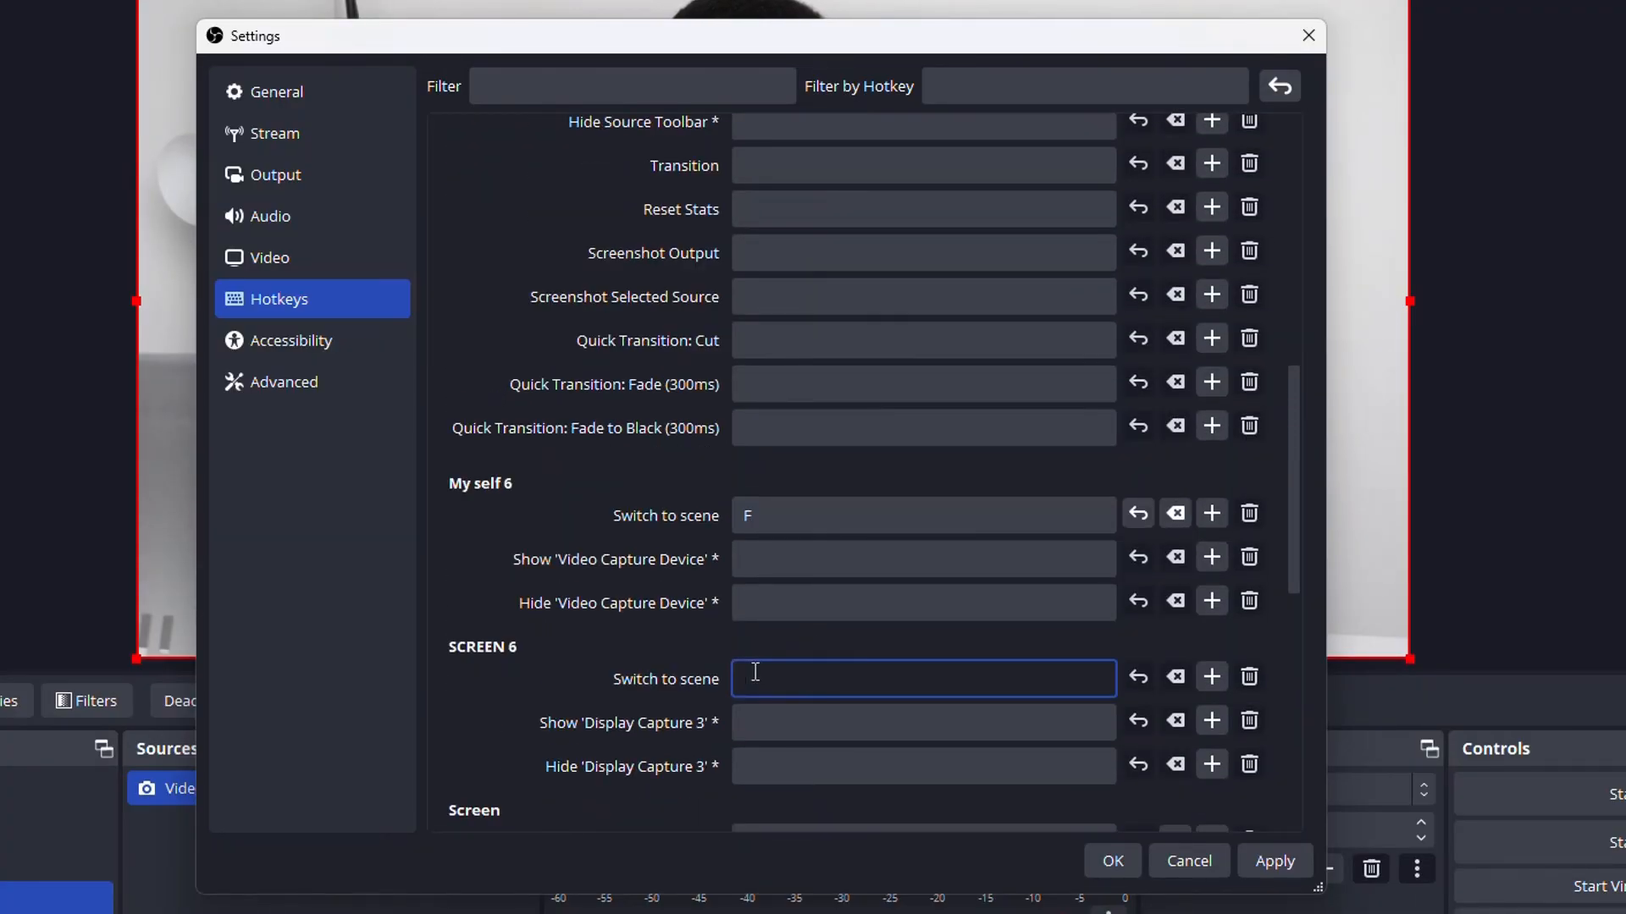
{"action": "key", "text": "g"}
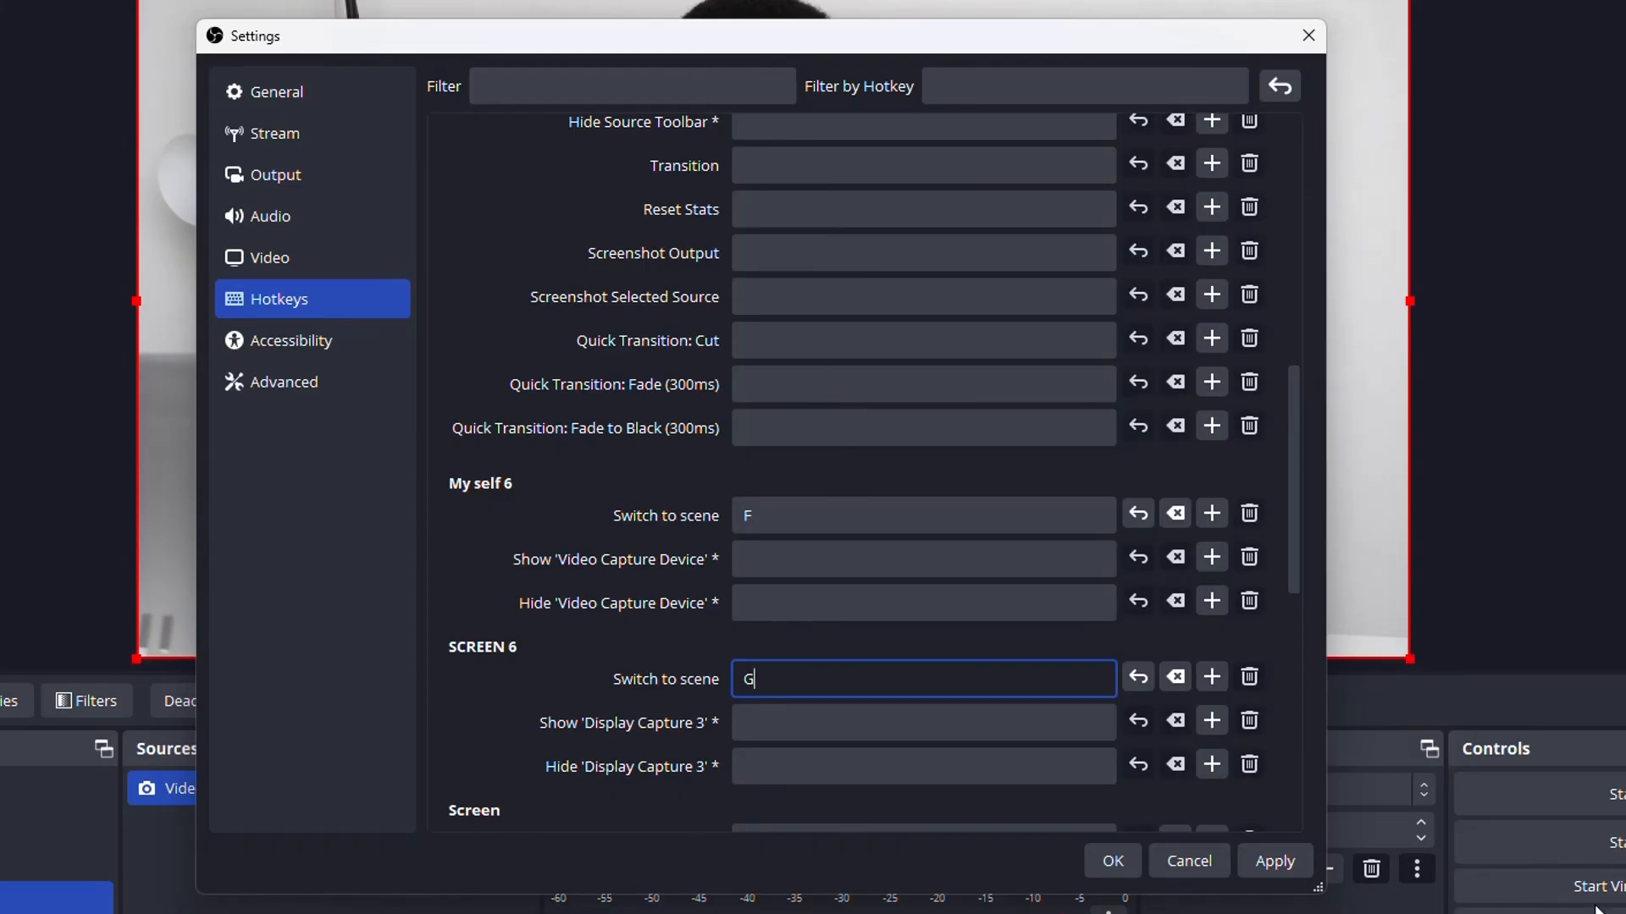
- Return to the Pause Recording hotkey, discard the hotkey changes, and reopen and close the settings without editing anything
{"action": "scroll", "coordinate": [1032, 632], "scroll_direction": "up", "scroll_amount": 6}
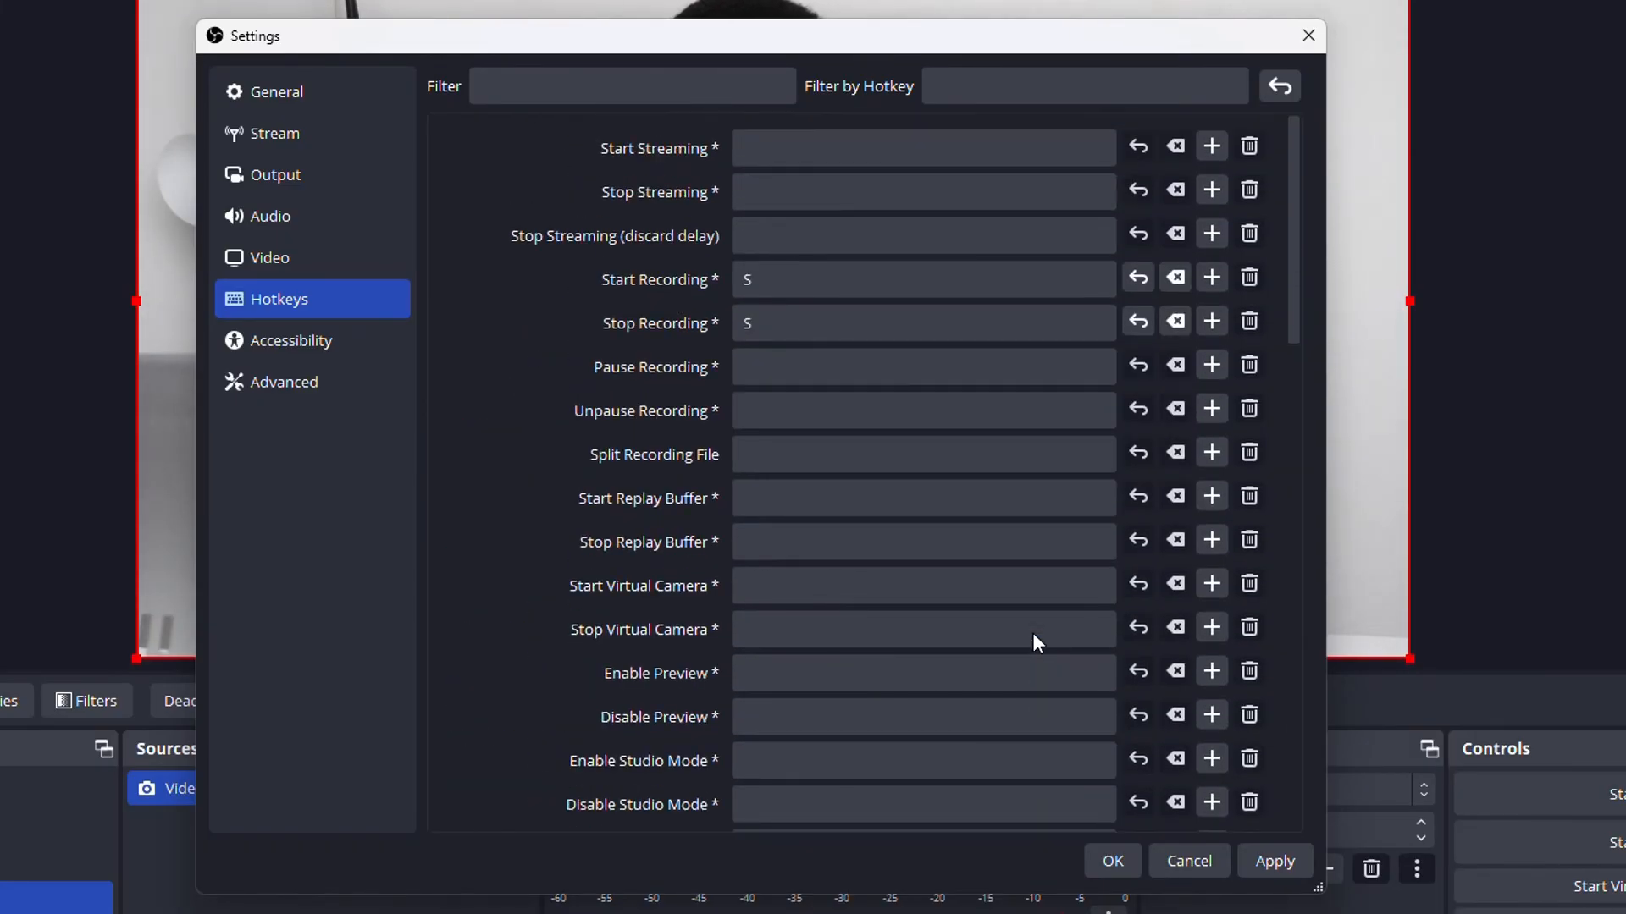
{"action": "left_click", "coordinate": [810, 368]}
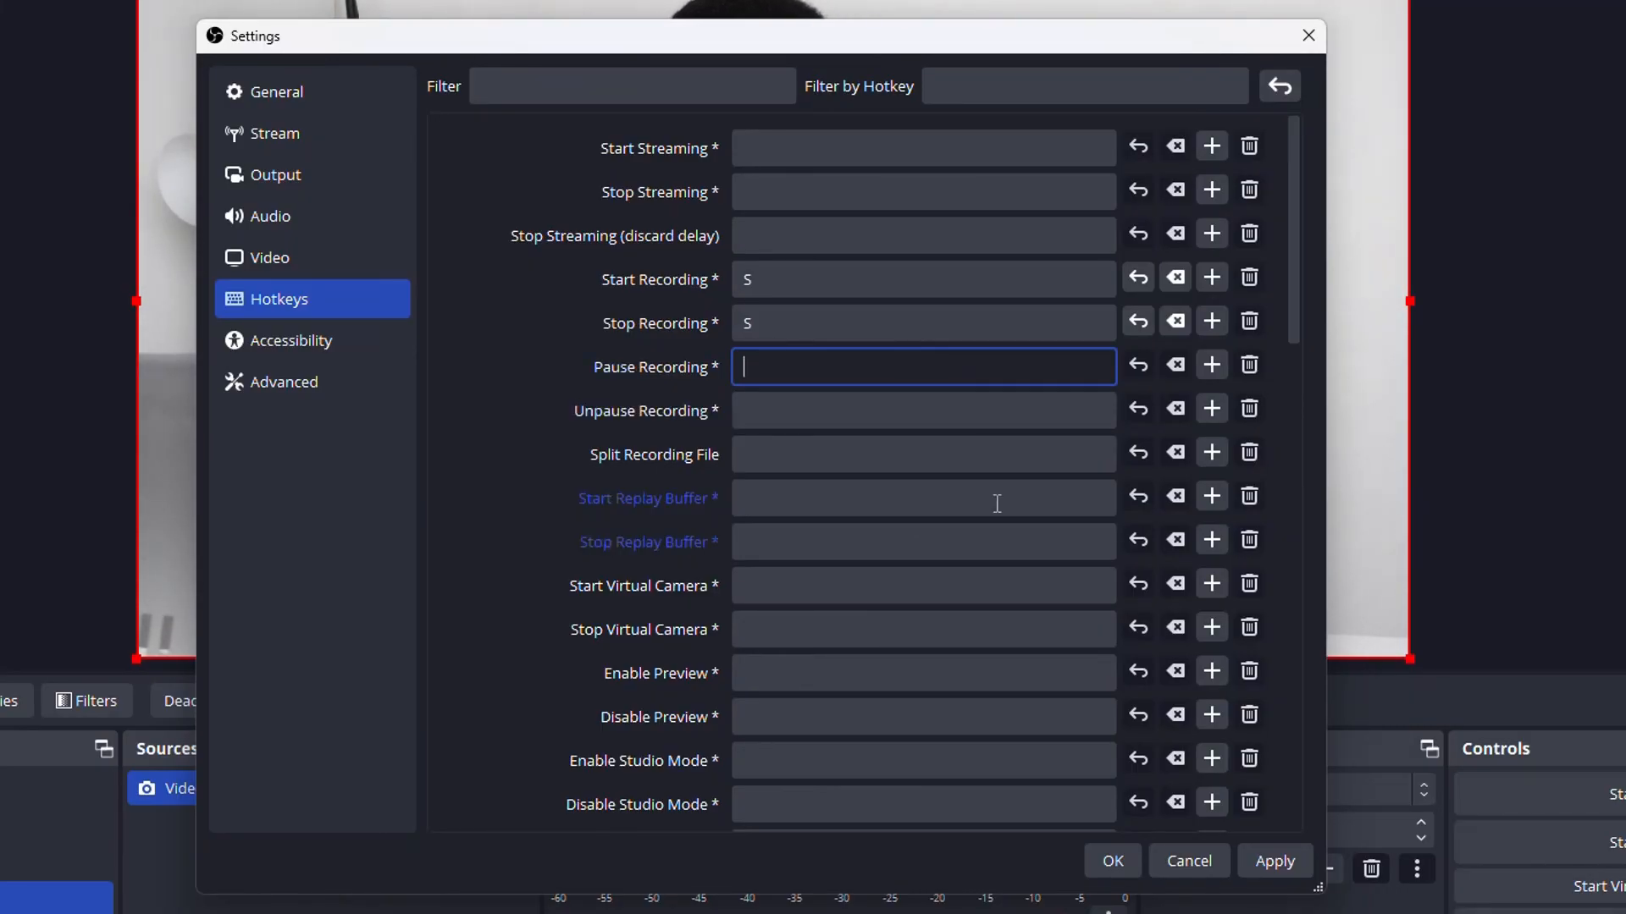
{"action": "left_click", "coordinate": [1185, 865]}
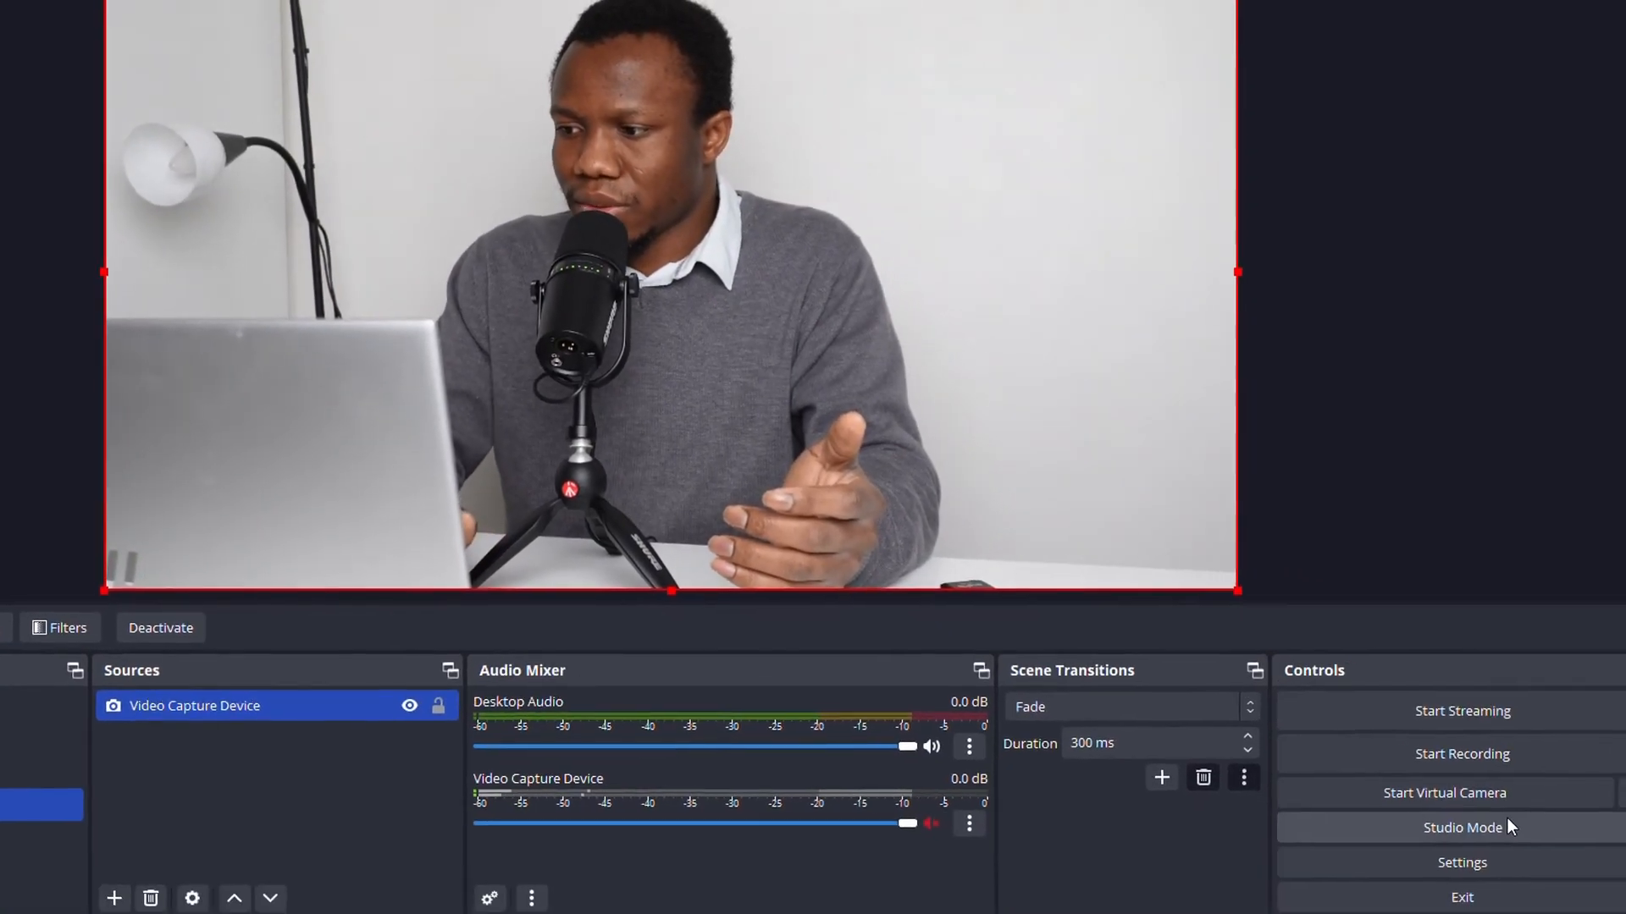
{"action": "left_click", "coordinate": [1450, 852]}
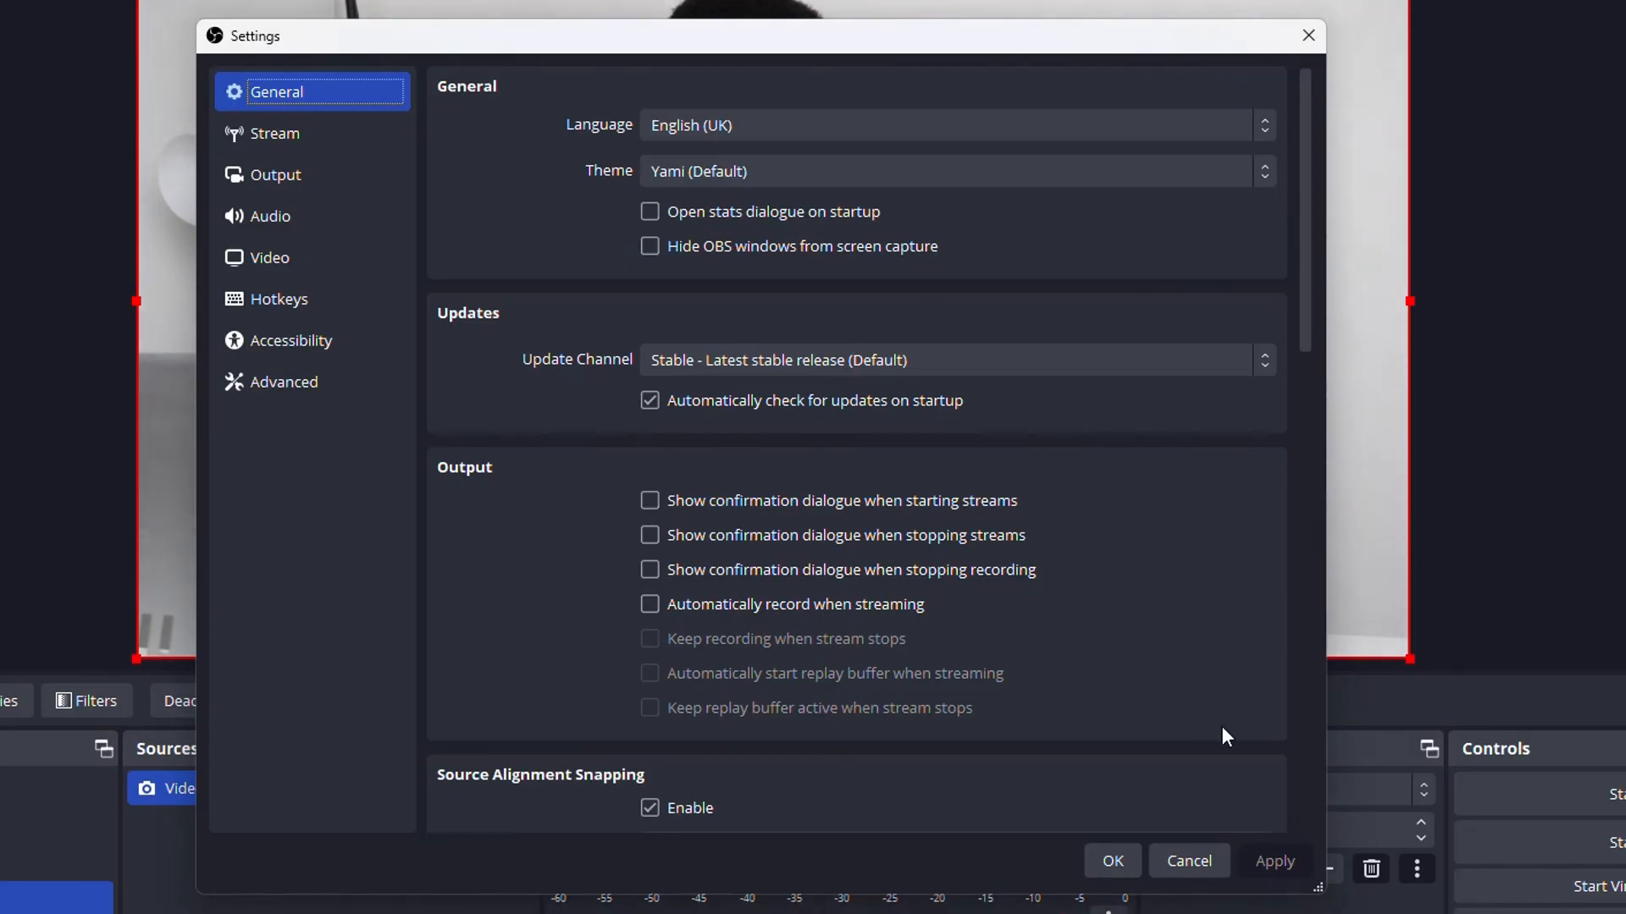
{"action": "left_click", "coordinate": [1188, 859]}
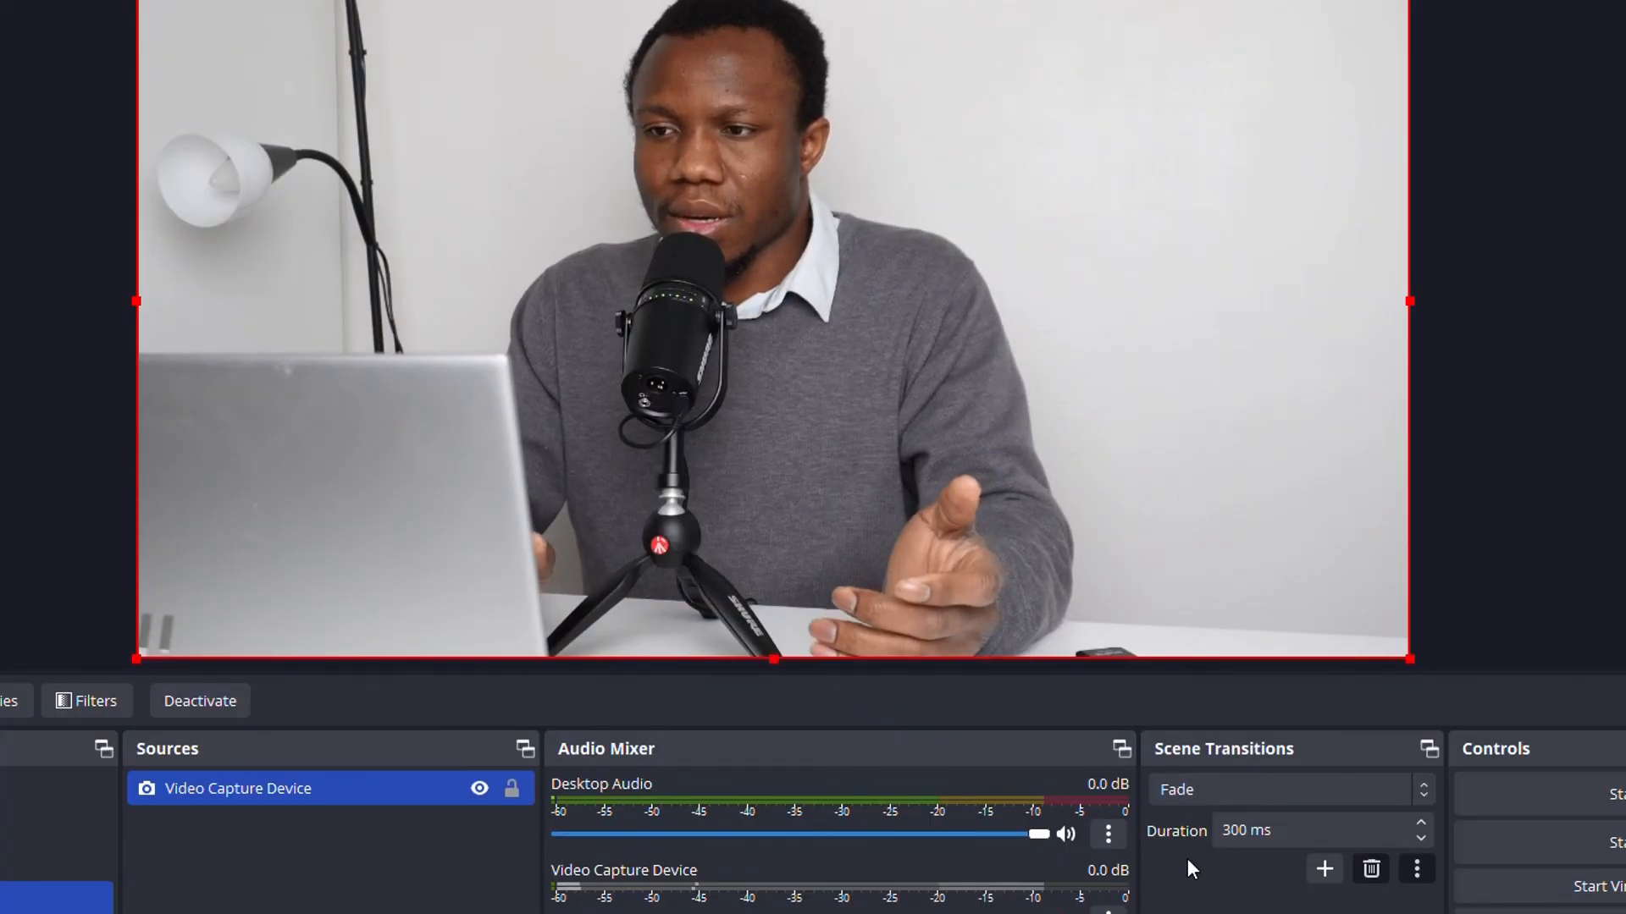